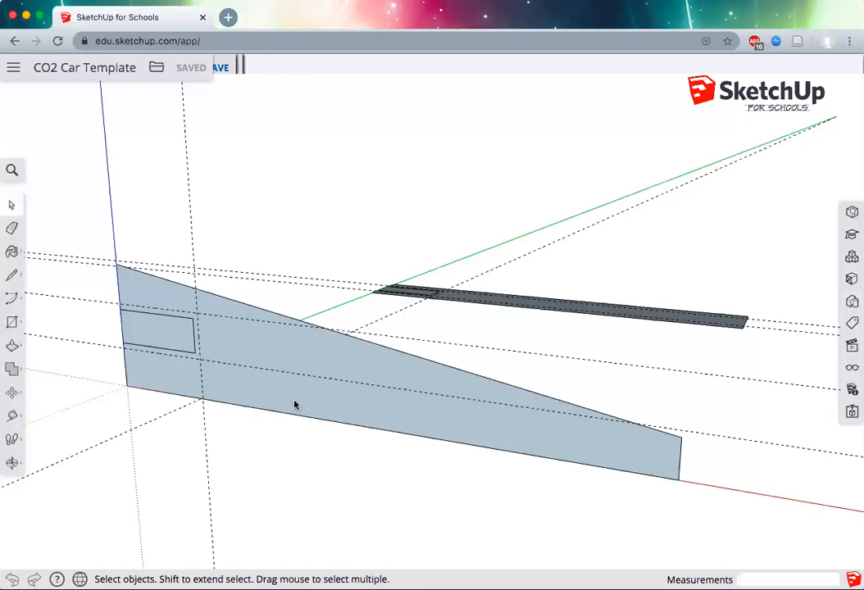
Add a guide line parallel to the side profile's bottom edge, offset 1/4" upward with the Tape Measure tool.
{"action": "left_click", "coordinate": [11, 416]}
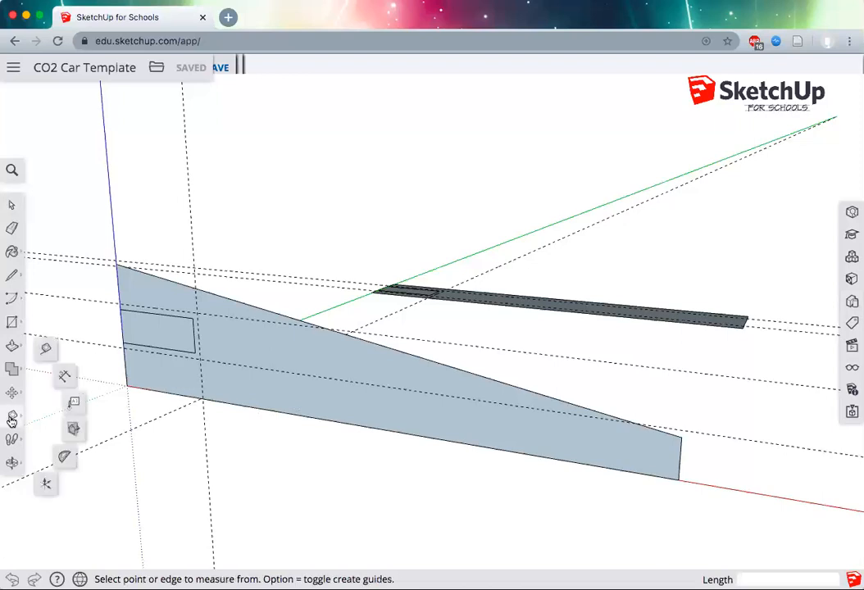
{"action": "left_click", "coordinate": [43, 352]}
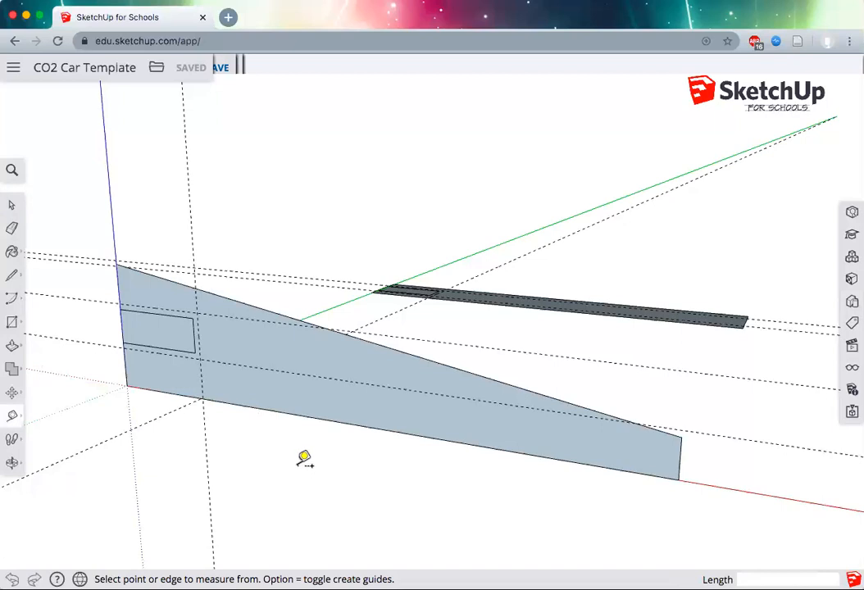
{"action": "left_click", "coordinate": [313, 414]}
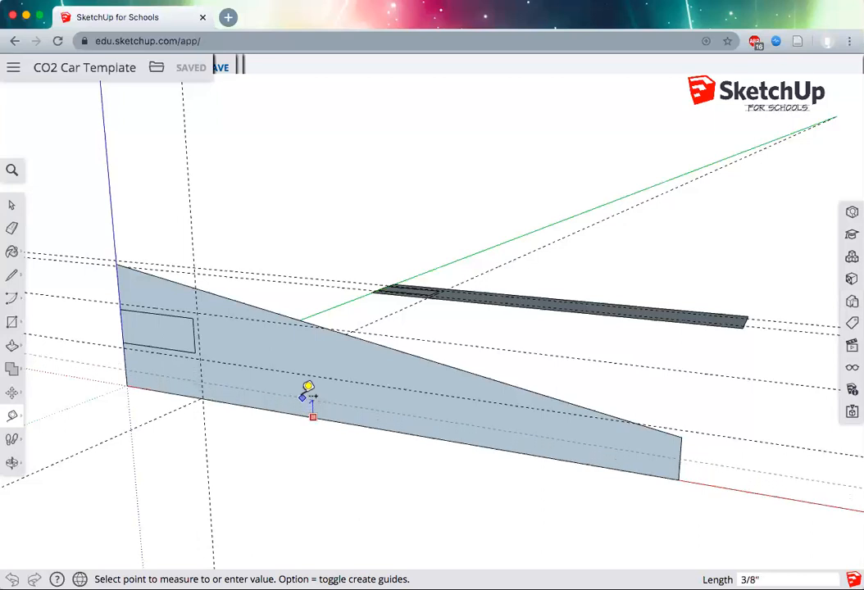
{"action": "type", "text": "1"}
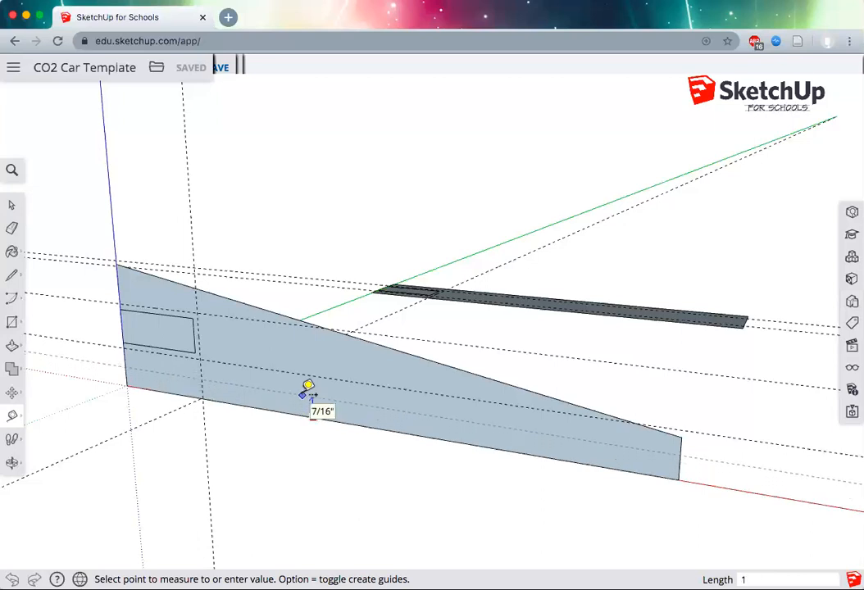
{"action": "type", "text": "/4"}
{"action": "left_click", "coordinate": [308, 390]}
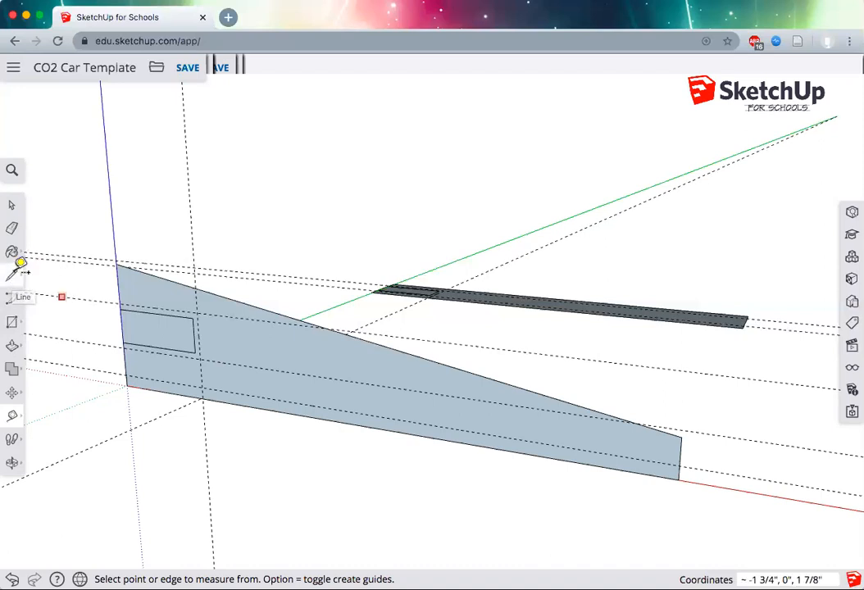
Draw a line along the guide just above the small rectangle, from the profile's tall end edge to the vertical guide.
{"action": "left_click", "coordinate": [11, 280]}
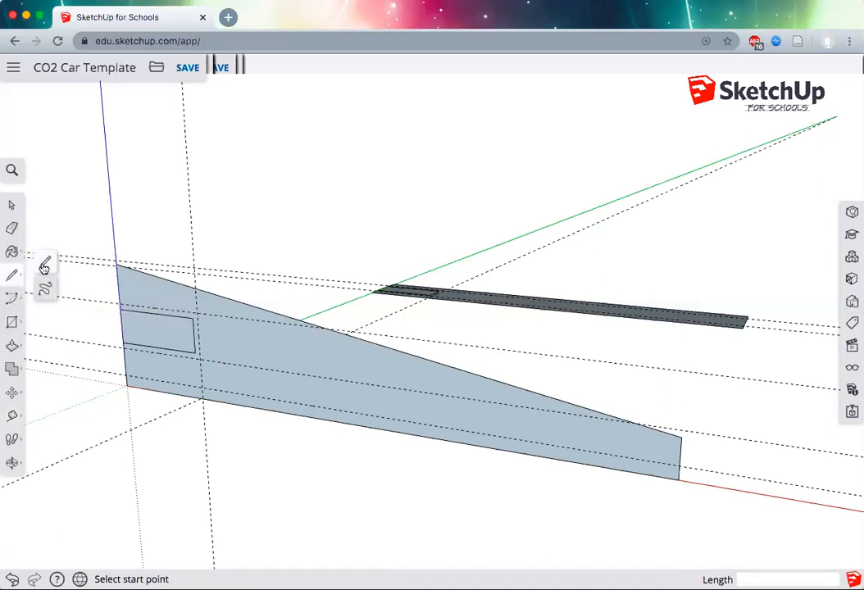
{"action": "left_click", "coordinate": [47, 259]}
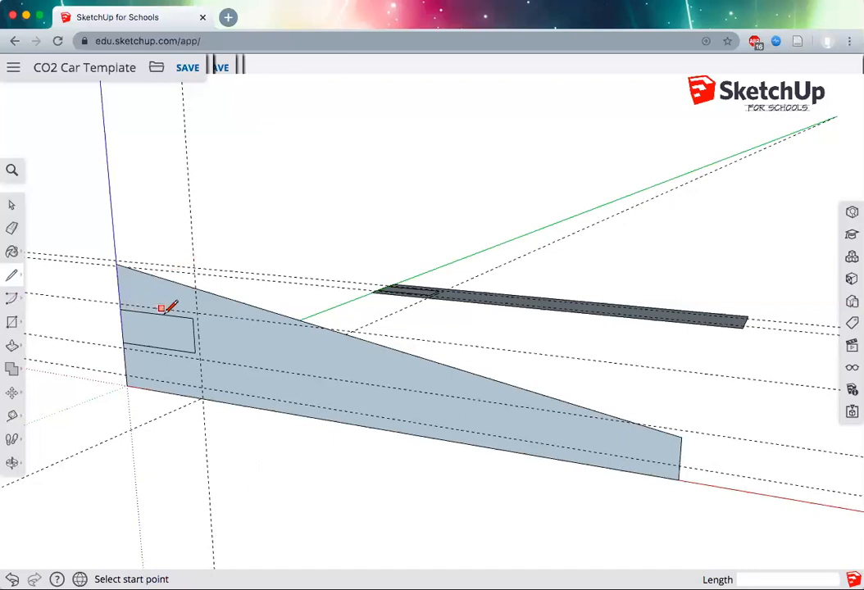
{"action": "left_click", "coordinate": [120, 303]}
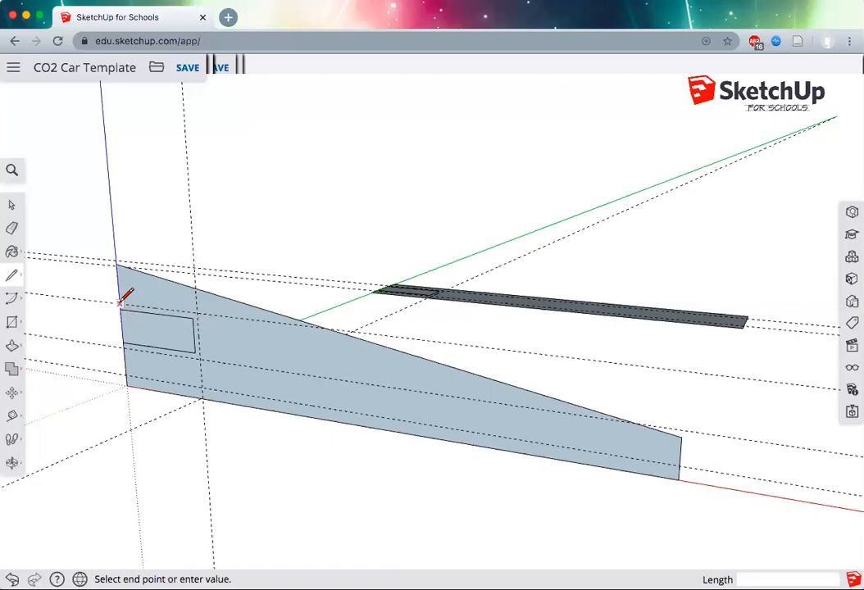
{"action": "left_click", "coordinate": [204, 313]}
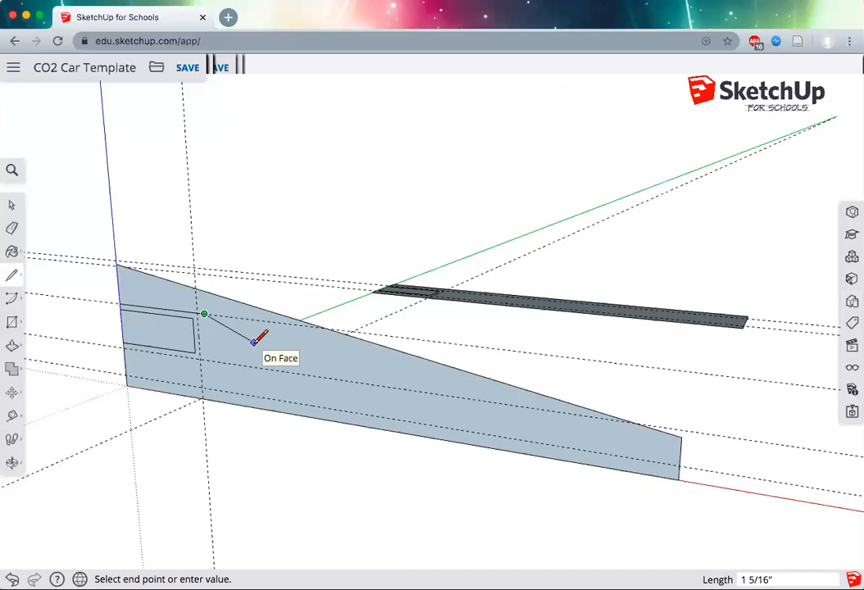
{"action": "key", "text": "Escape"}
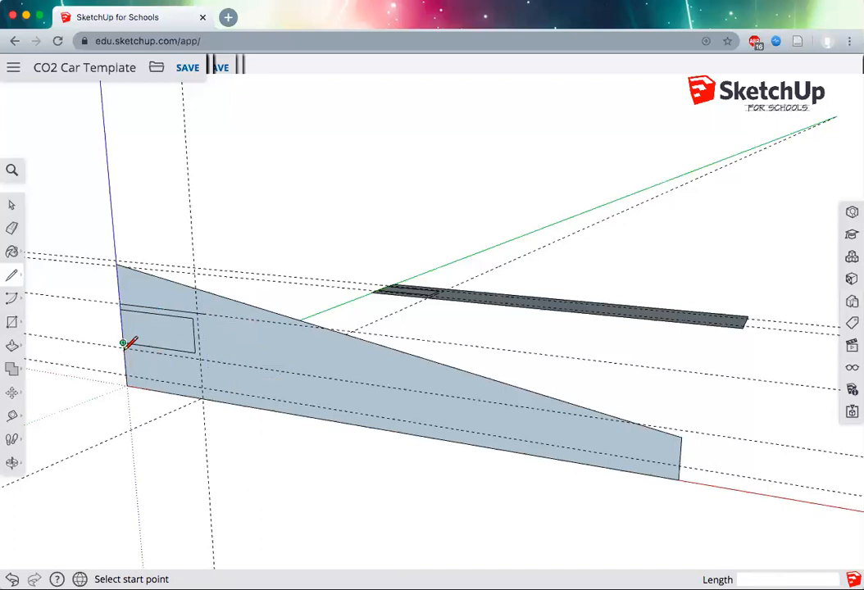
Draw a line along the guide just below the small rectangle, from the profile's tall end edge to the vertical guide.
{"action": "scroll", "coordinate": [125, 342], "scroll_direction": "up", "scroll_amount": 3}
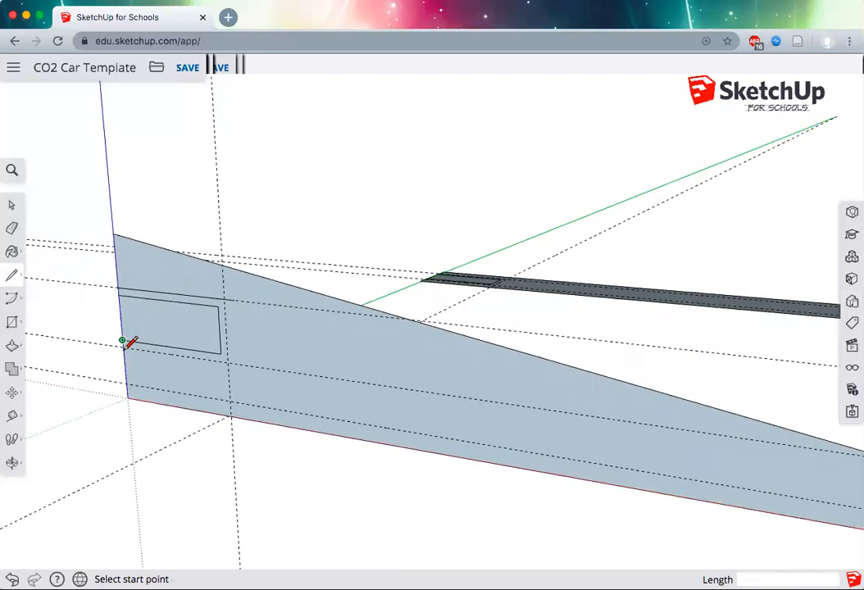
{"action": "scroll", "coordinate": [124, 343], "scroll_direction": "up", "scroll_amount": 2}
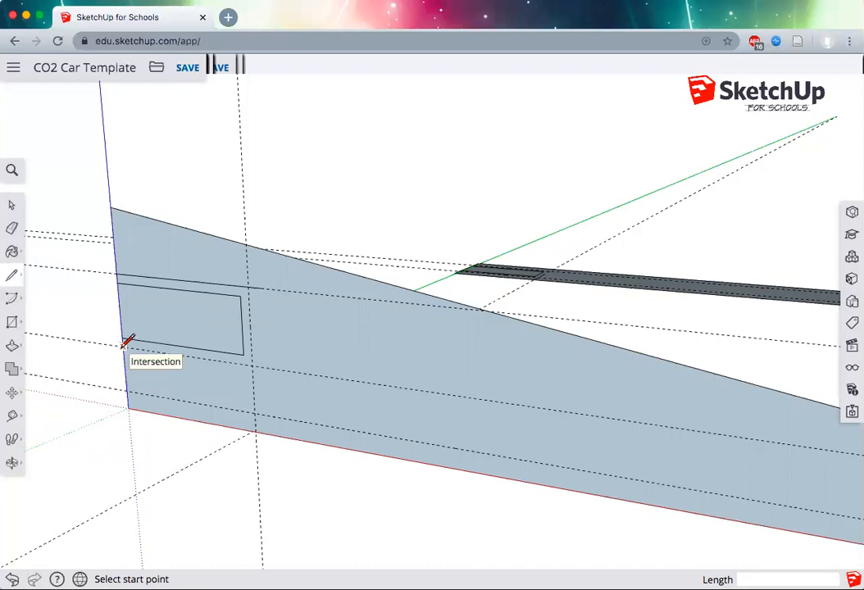
{"action": "left_click", "coordinate": [126, 343]}
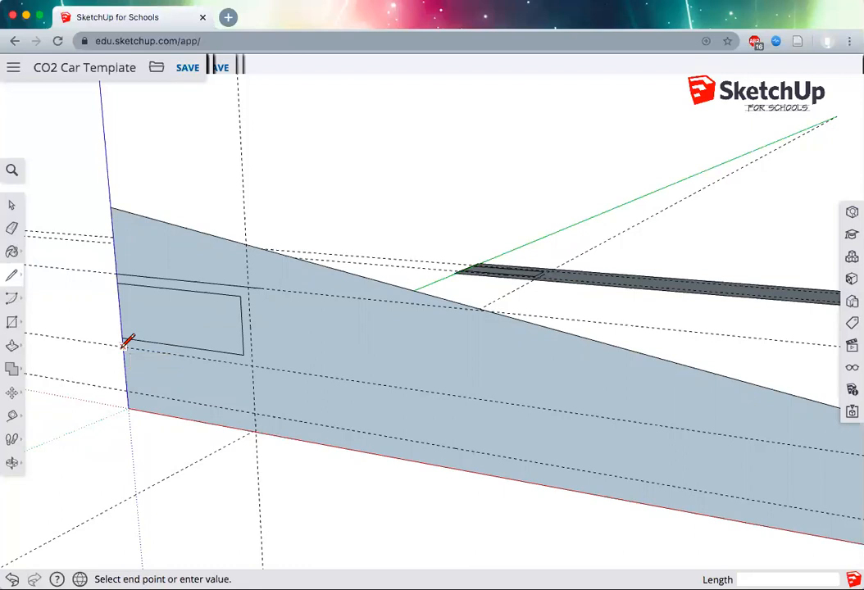
{"action": "left_click", "coordinate": [250, 363]}
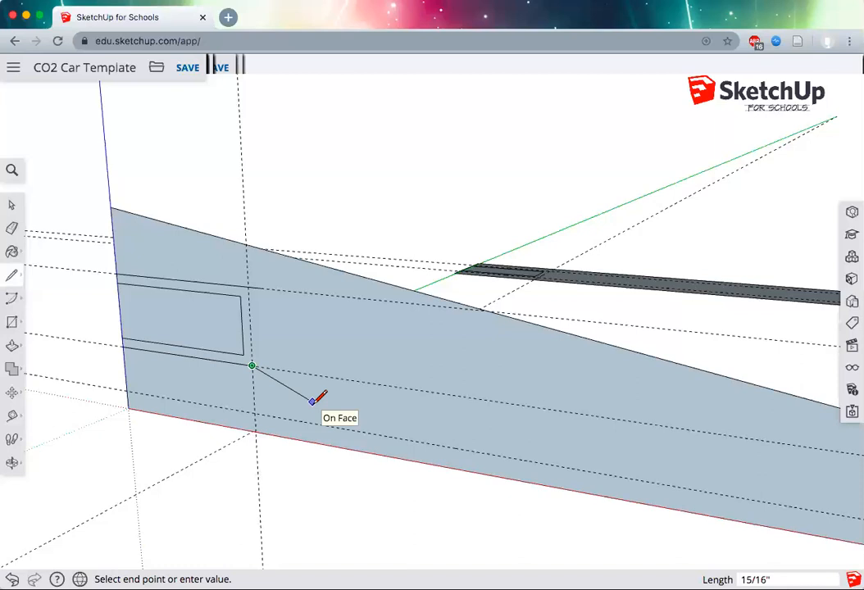
{"action": "key", "text": "Escape"}
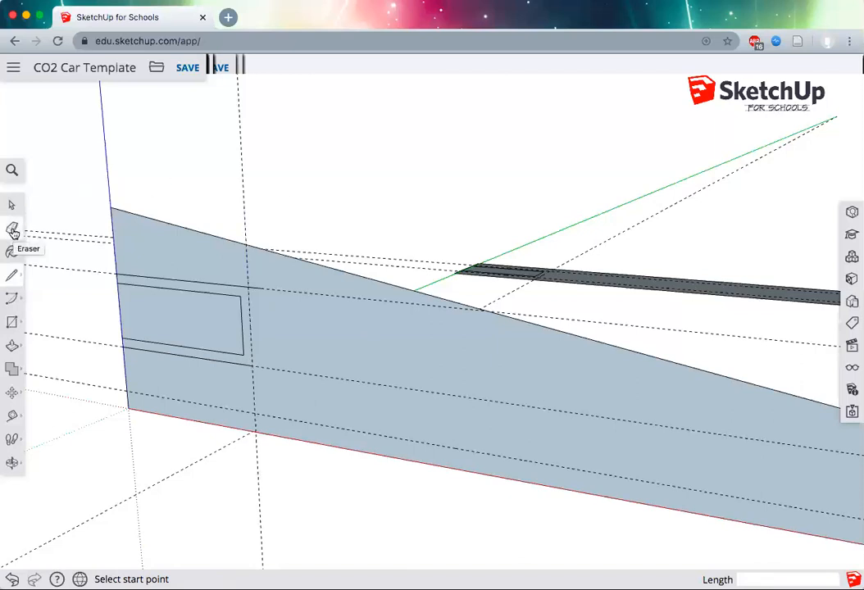
Erase the vertical guide and the two horizontal guides above and below the small rectangle, keeping the 1/4" guide.
{"action": "key", "text": "e"}
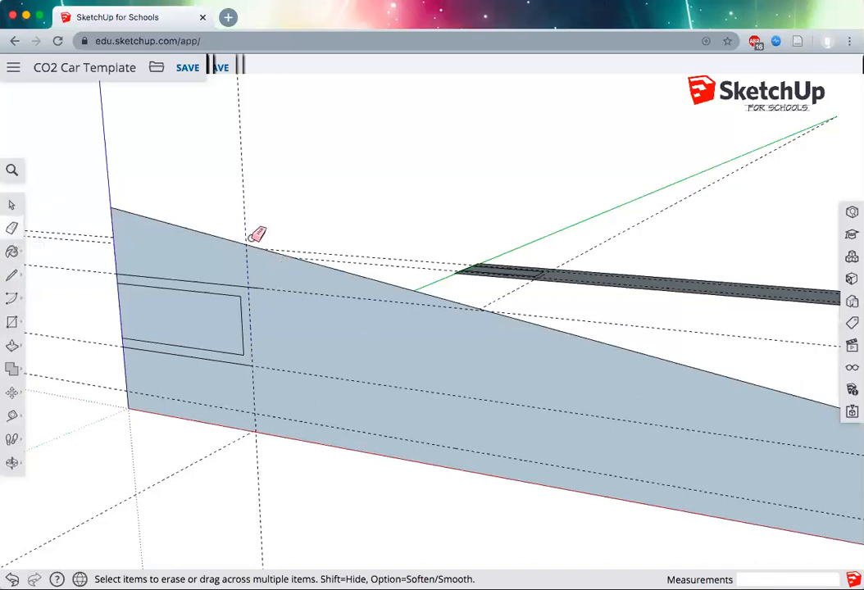
{"action": "left_click", "coordinate": [304, 292]}
{"action": "left_click", "coordinate": [320, 374]}
{"action": "left_click", "coordinate": [248, 265]}
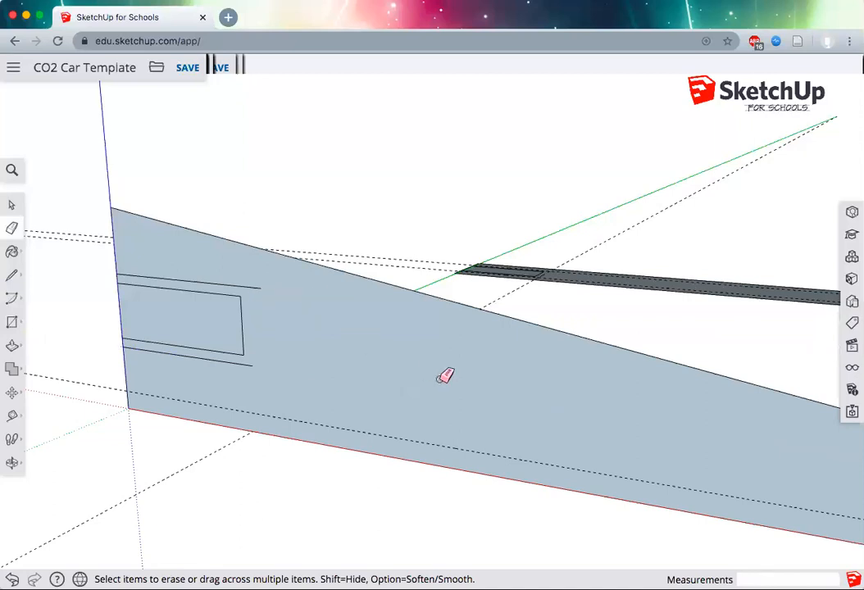
Draw a 2-point arc about 4 15/16" long, tangent to the upper line's free end, sloping down across the profile with about 1/4" bulge.
{"action": "scroll", "coordinate": [445, 375], "scroll_direction": "down", "scroll_amount": 5}
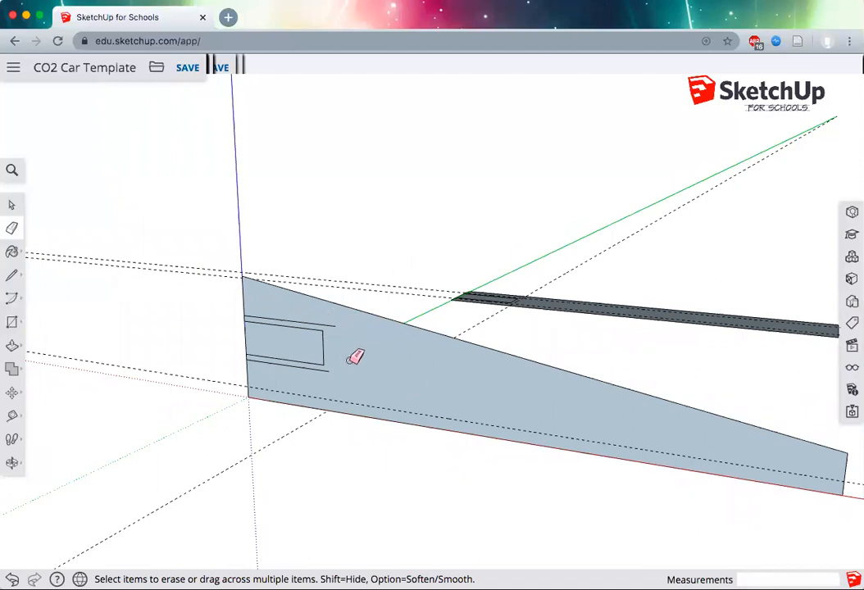
{"action": "scroll", "coordinate": [355, 358], "scroll_direction": "up", "scroll_amount": 2}
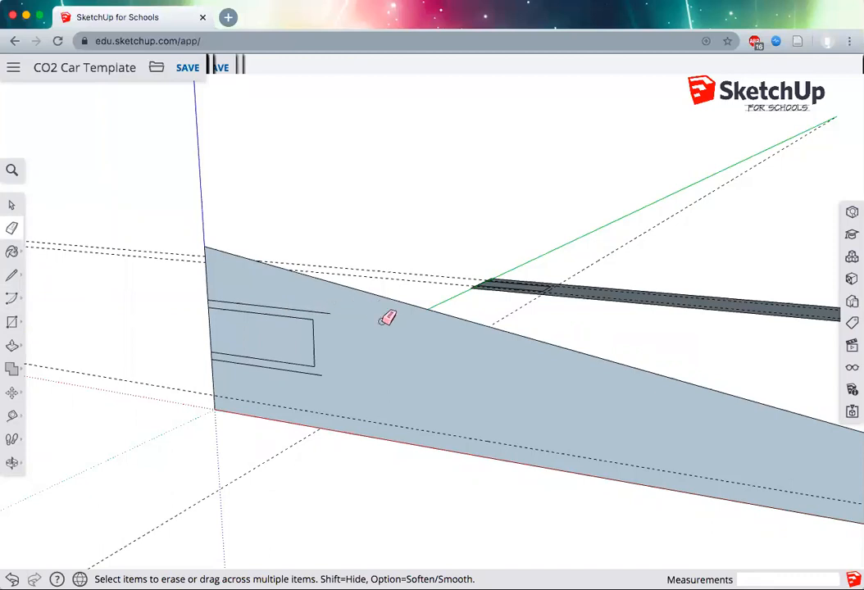
{"action": "left_click", "coordinate": [11, 303]}
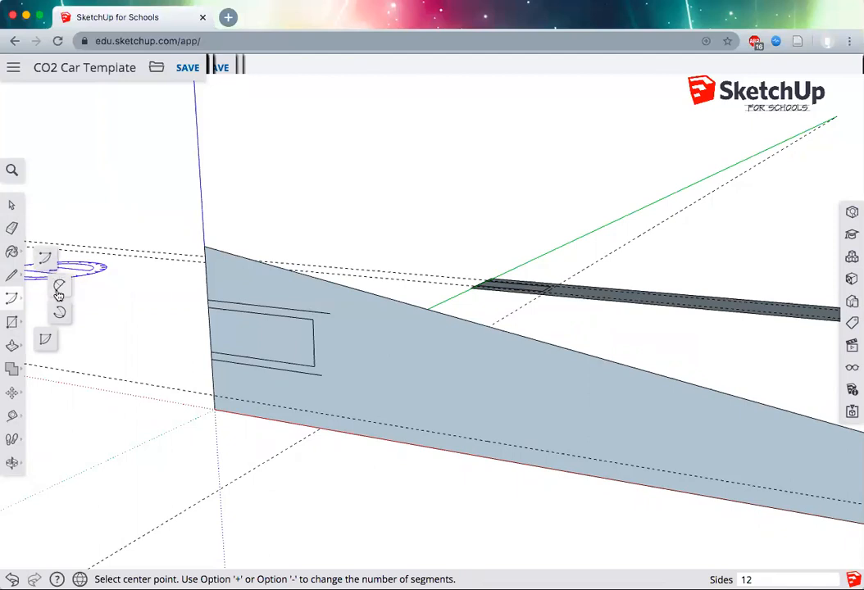
{"action": "left_click", "coordinate": [59, 291]}
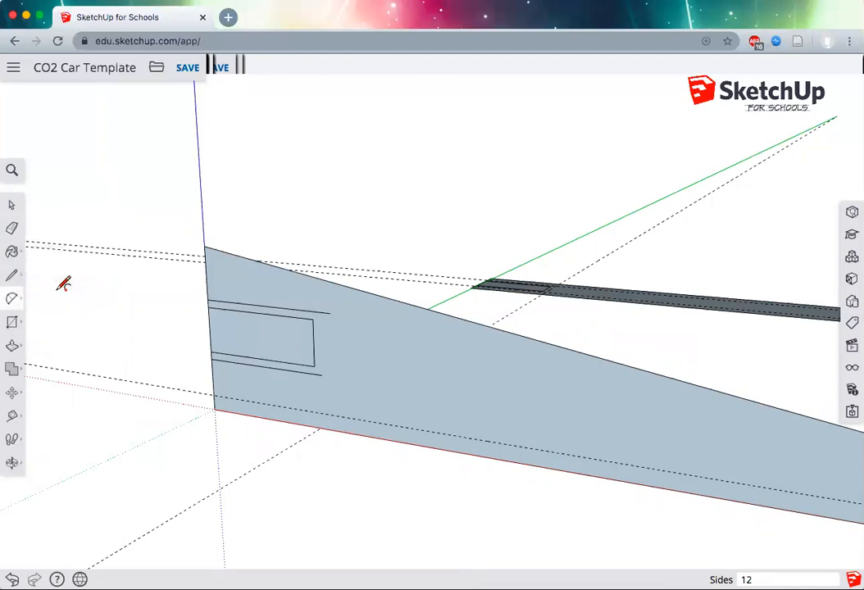
{"action": "mouse_move", "coordinate": [13, 300]}
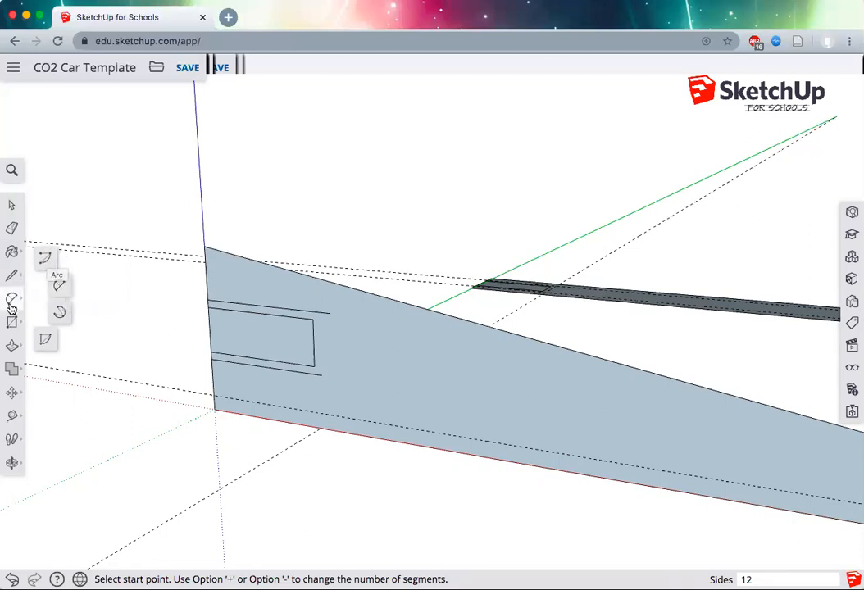
{"action": "left_click", "coordinate": [61, 290]}
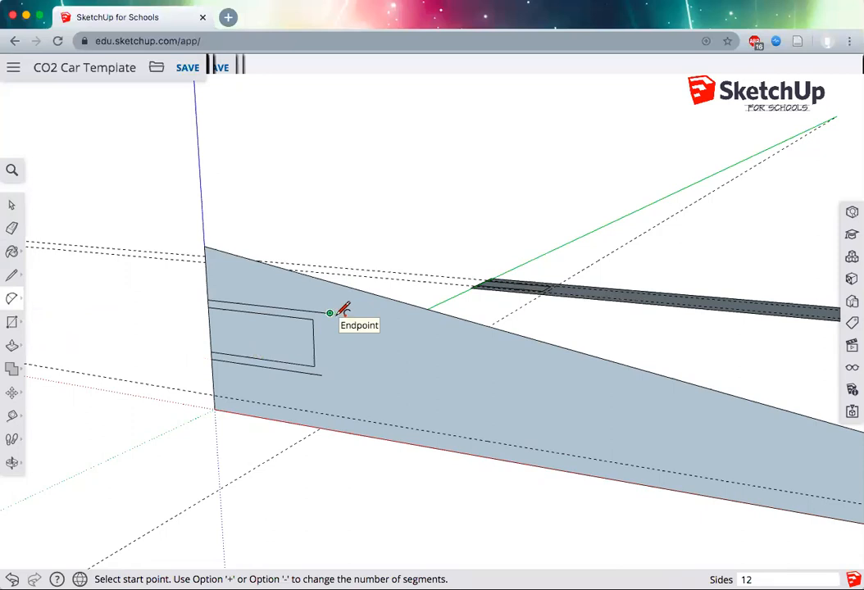
{"action": "left_click", "coordinate": [329, 312]}
{"action": "left_click", "coordinate": [330, 312]}
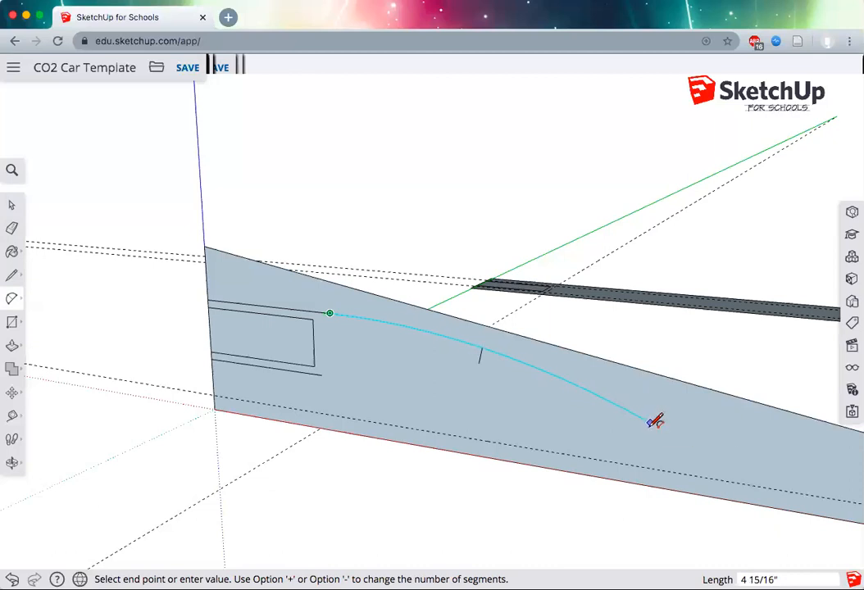
{"action": "left_click", "coordinate": [651, 422]}
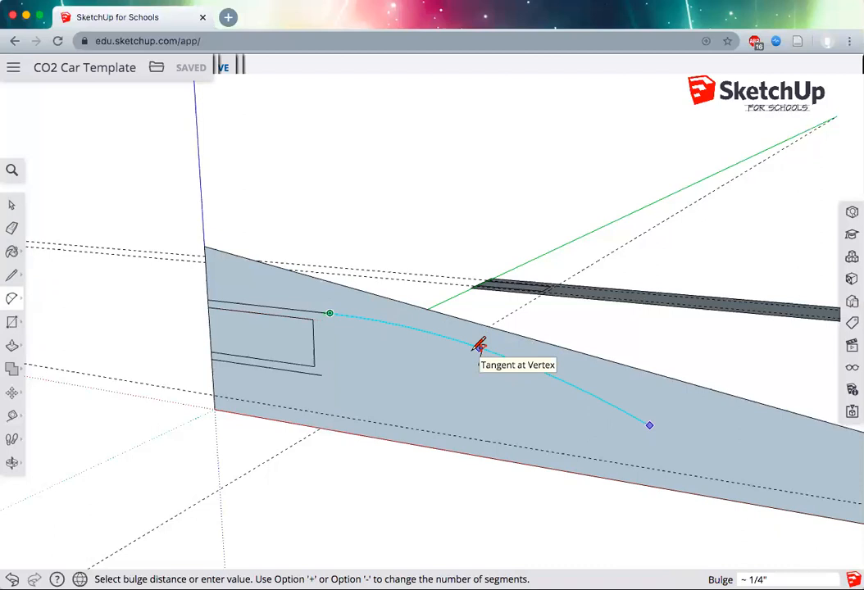
{"action": "left_click", "coordinate": [479, 347]}
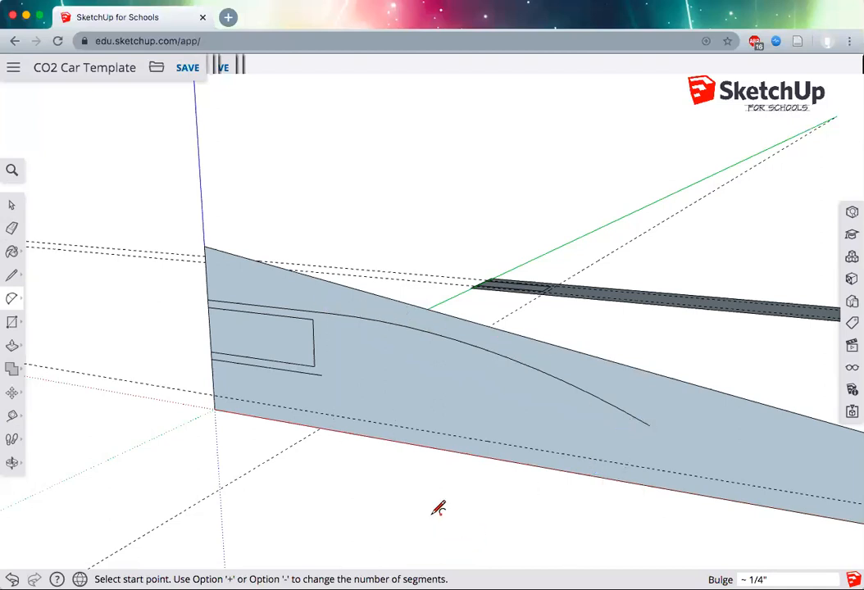
Draw a tangent arc about 1 1/2" long from the lower line's free end down to the bottom edge, with about 1/4" bulge.
{"action": "key", "text": "h"}
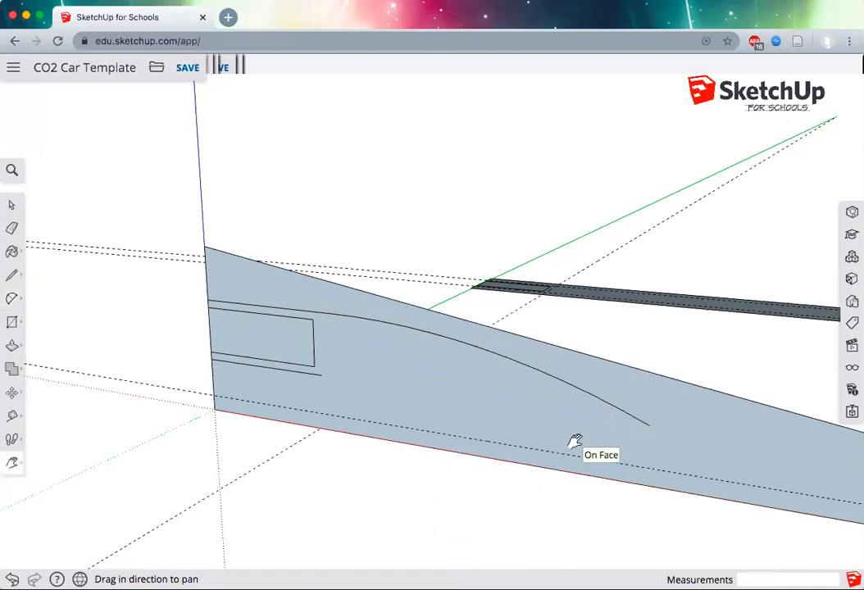
{"action": "left_click_drag", "start_coordinate": [472, 348], "coordinate": [391, 346]}
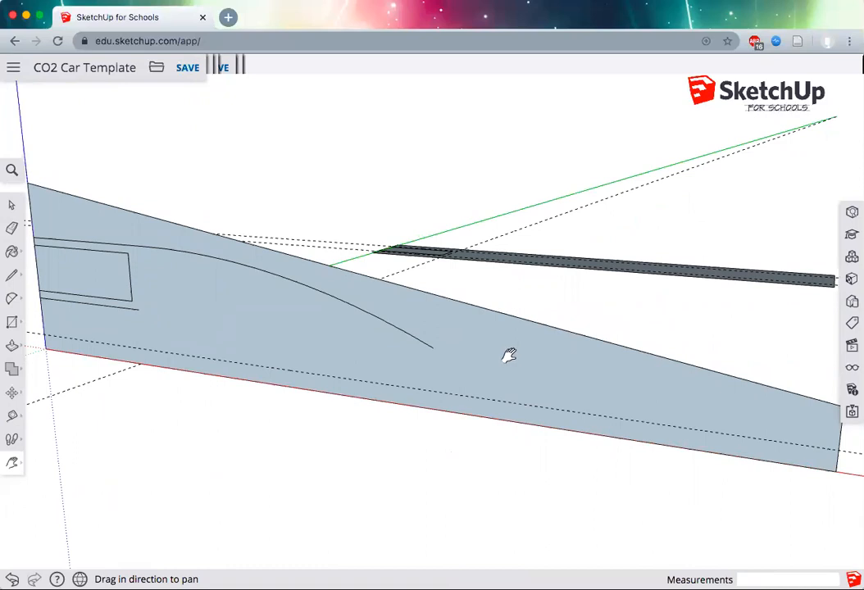
{"action": "left_click", "coordinate": [11, 301]}
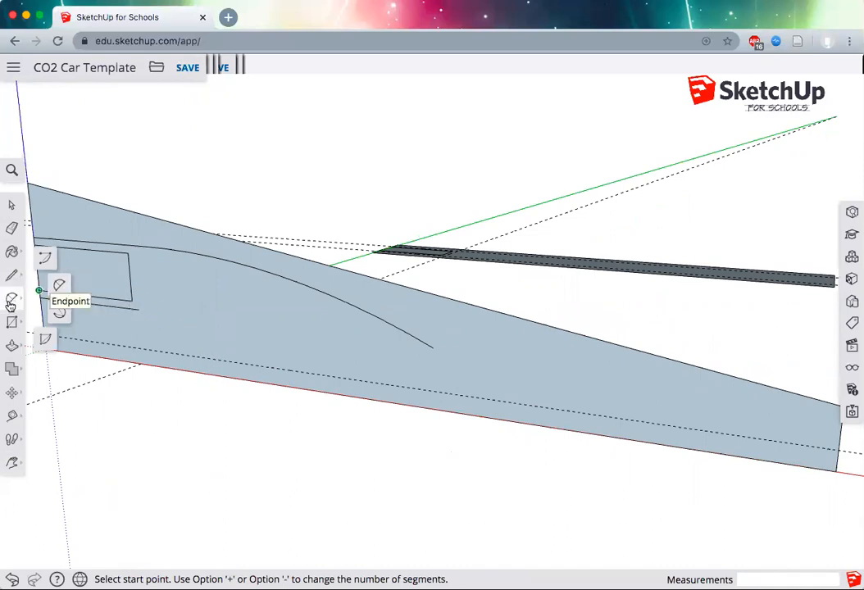
{"action": "left_click", "coordinate": [138, 309]}
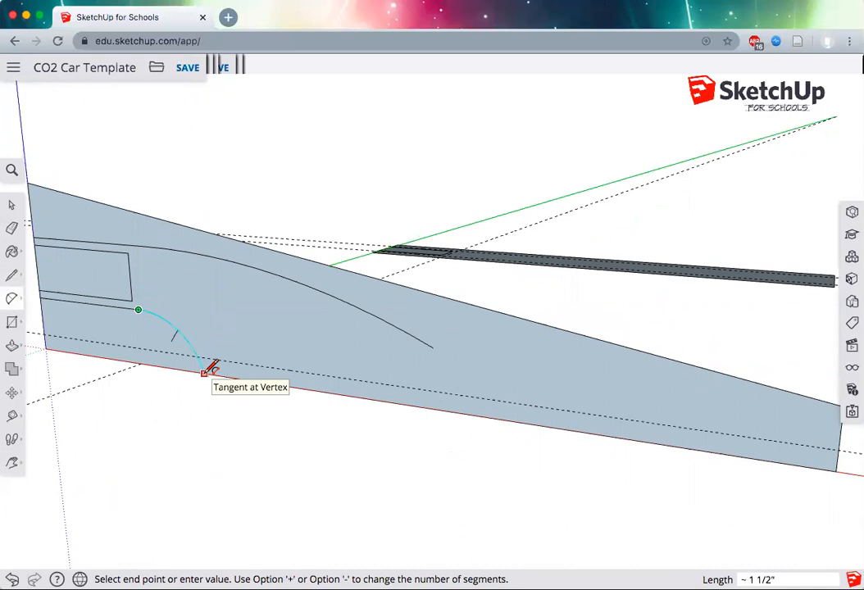
{"action": "left_click", "coordinate": [205, 373]}
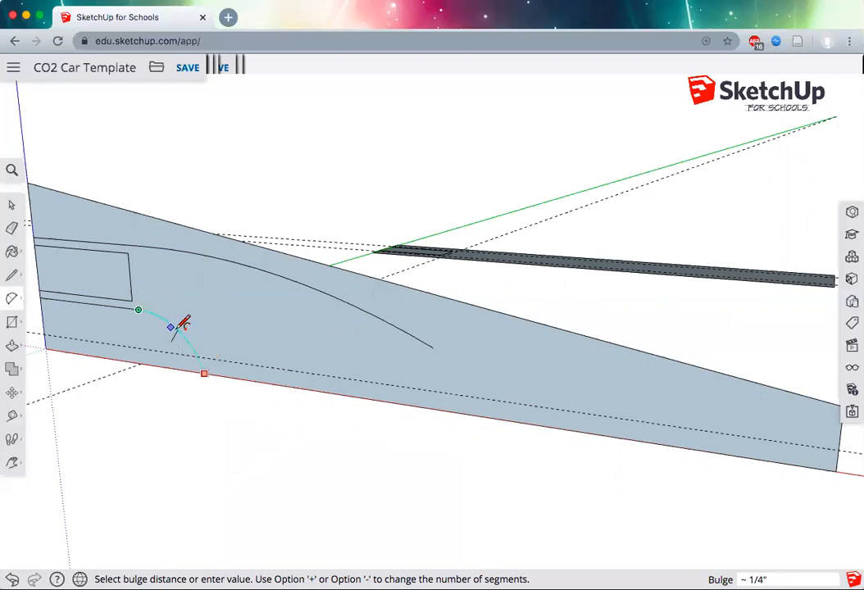
{"action": "left_click", "coordinate": [182, 323]}
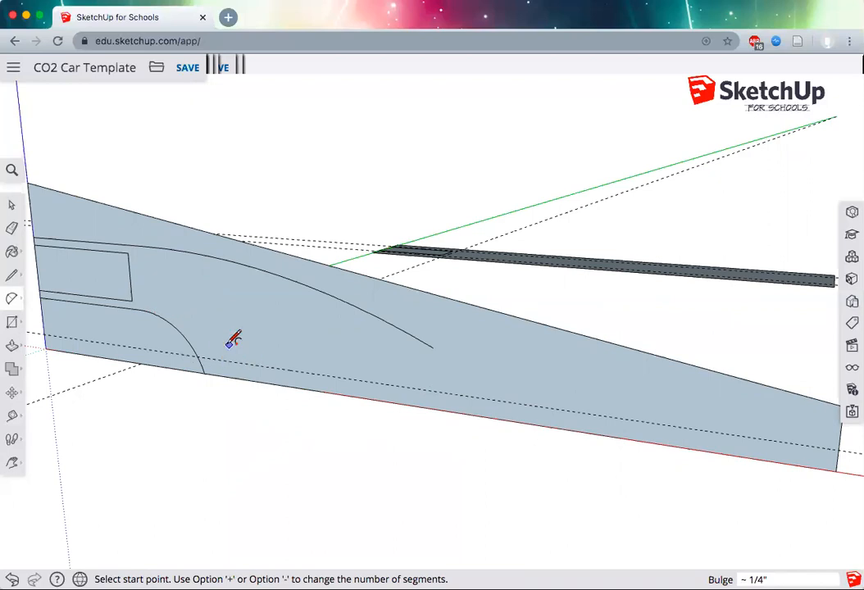
Try a 2-point arc along the profile's bottom edge, starting just past the short tangent arc, with about 5/16" bulge.
{"action": "left_click", "coordinate": [261, 382]}
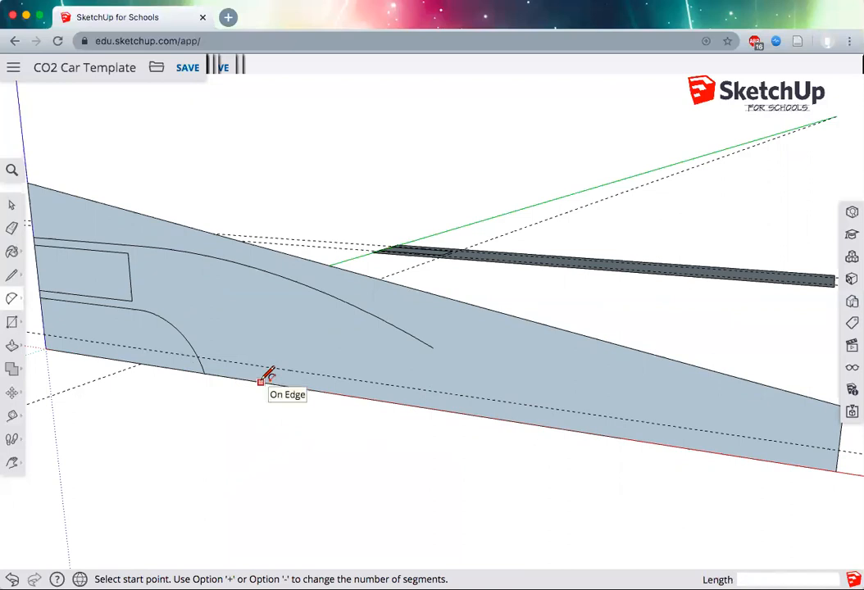
{"action": "left_click", "coordinate": [260, 382]}
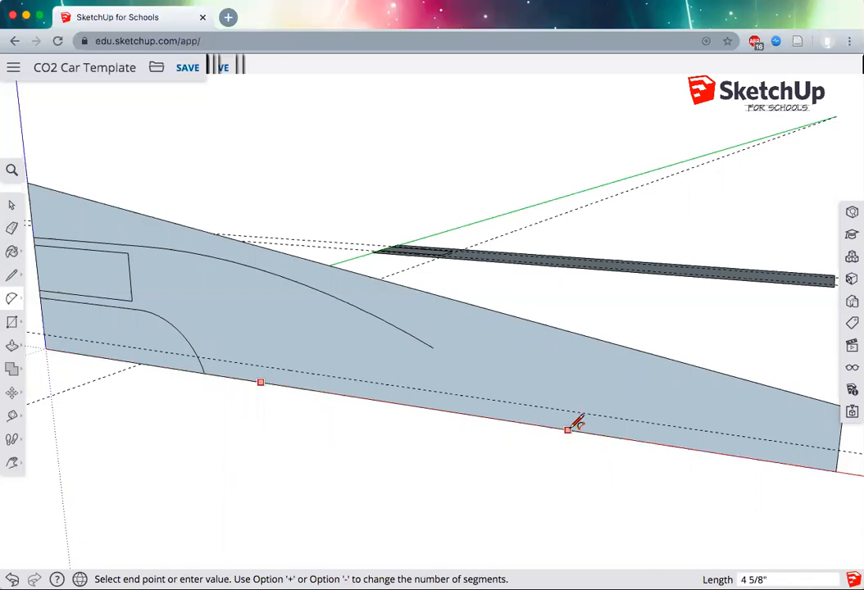
{"action": "left_click", "coordinate": [627, 437]}
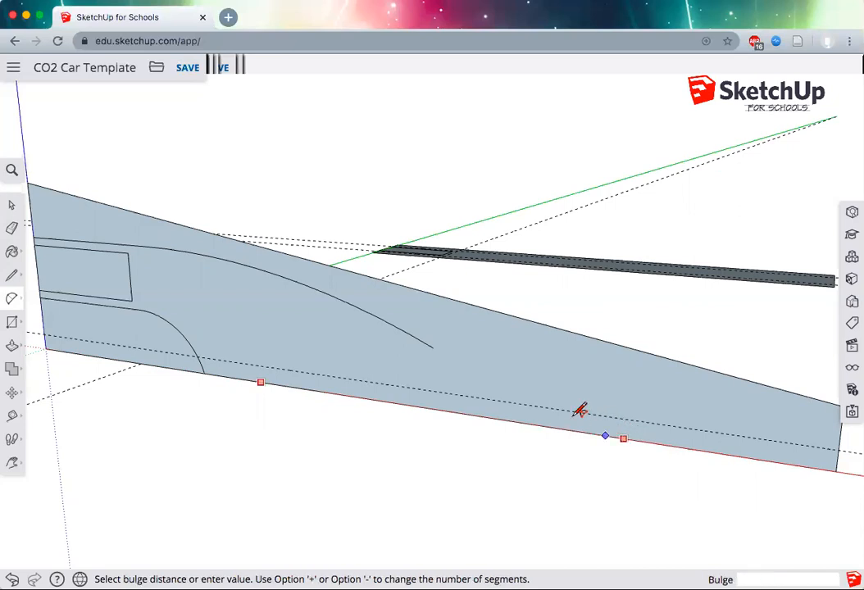
{"action": "left_click", "coordinate": [522, 398]}
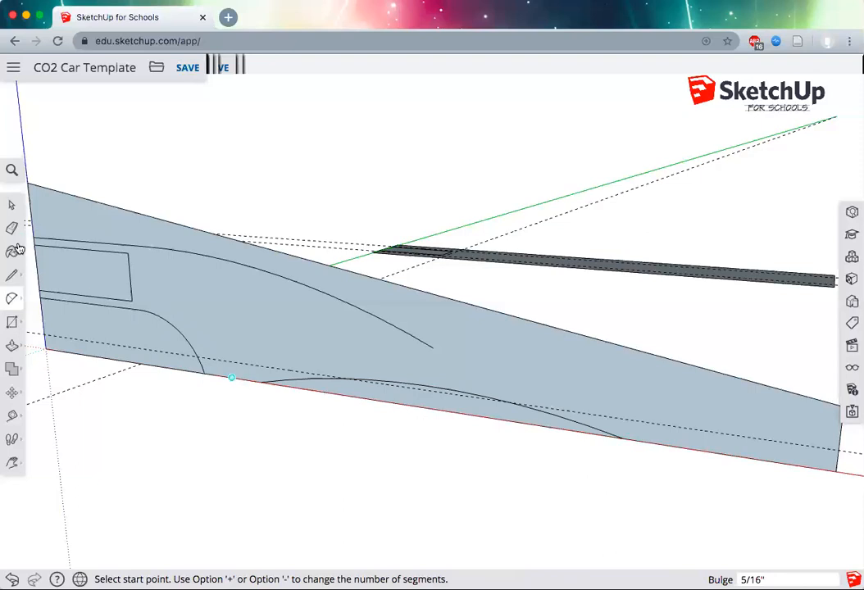
{"action": "key", "text": "super+z"}
Try straight lines instead: a shallow peak above the bottom edge and a line from the upper arc's free end toward the guide.
{"action": "left_click", "coordinate": [13, 280]}
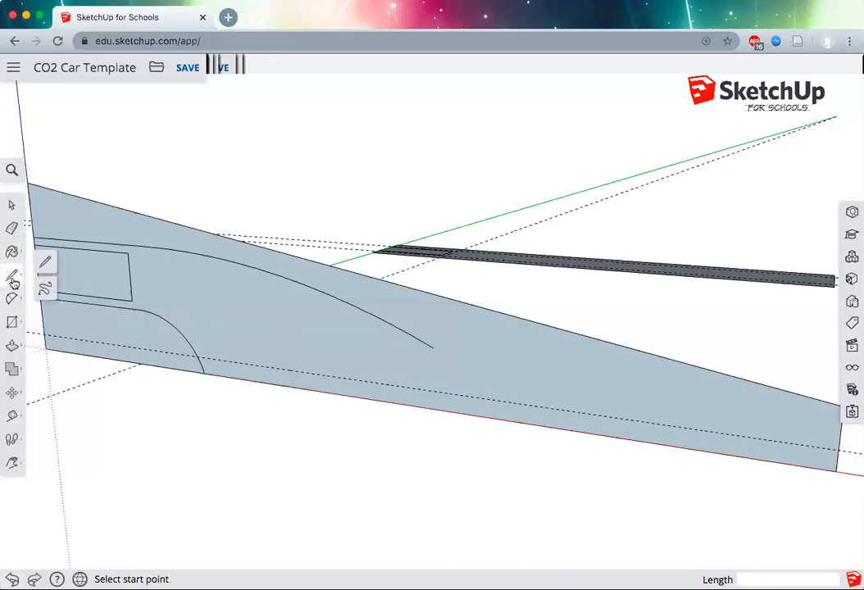
{"action": "left_click", "coordinate": [269, 383]}
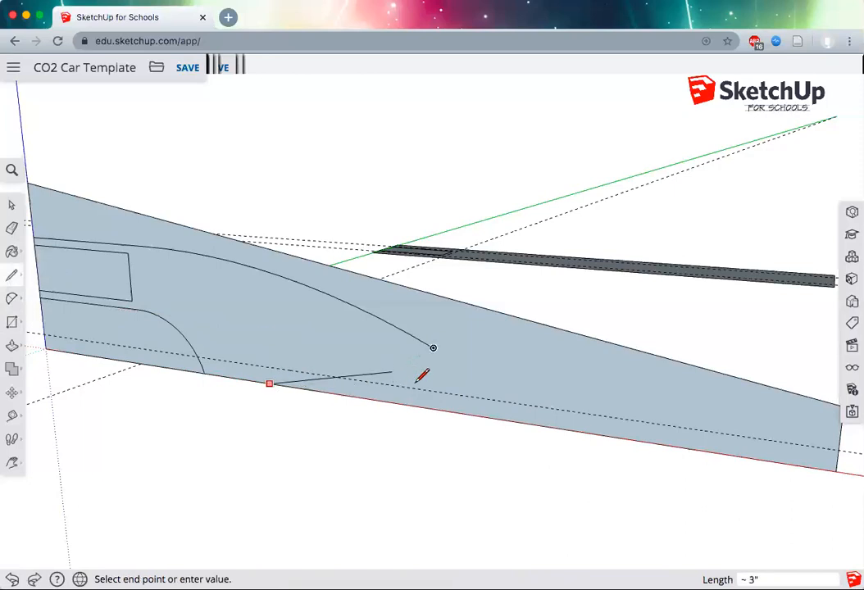
{"action": "left_click", "coordinate": [415, 382]}
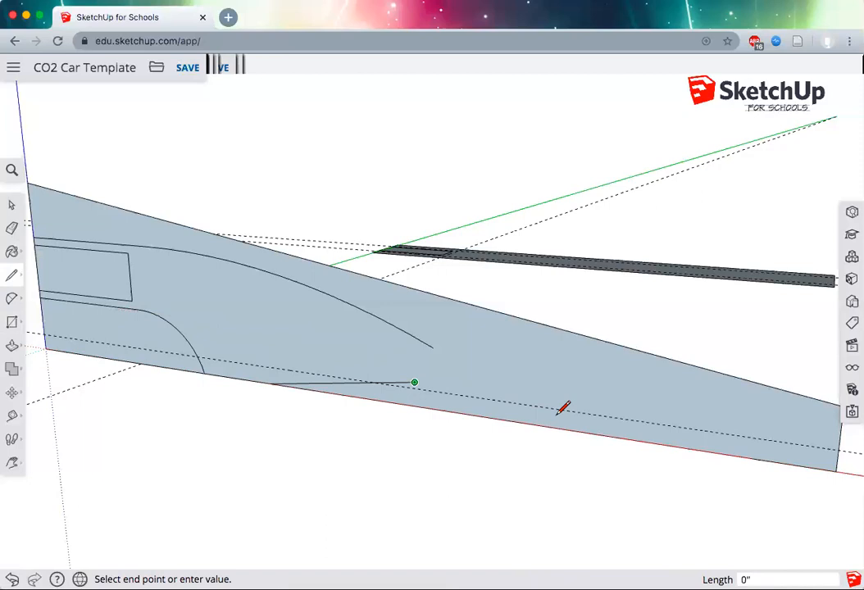
{"action": "left_click", "coordinate": [596, 432]}
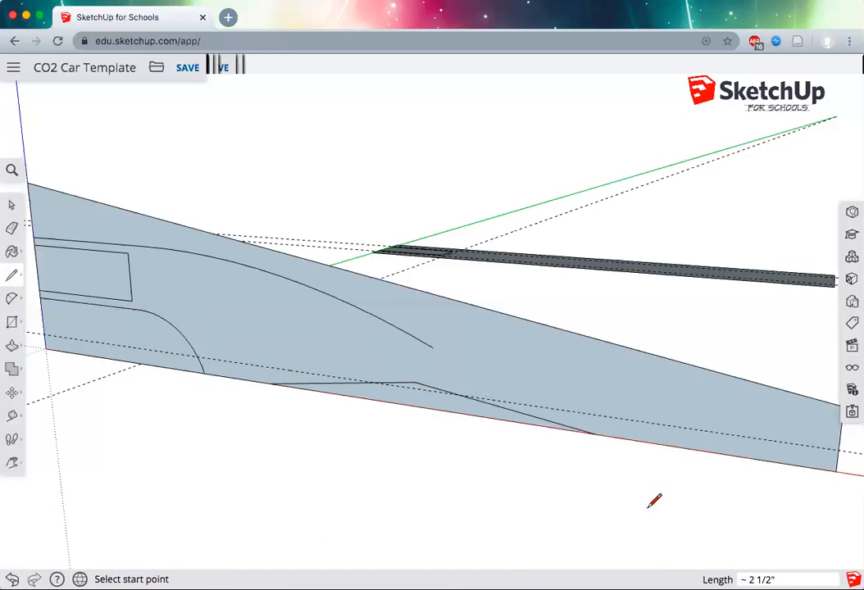
{"action": "left_click", "coordinate": [433, 348]}
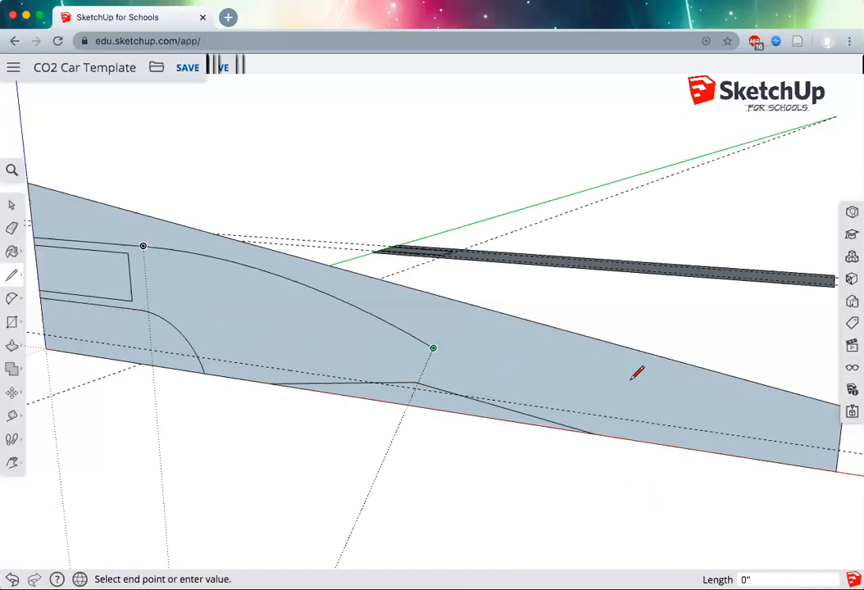
{"action": "left_click", "coordinate": [762, 459]}
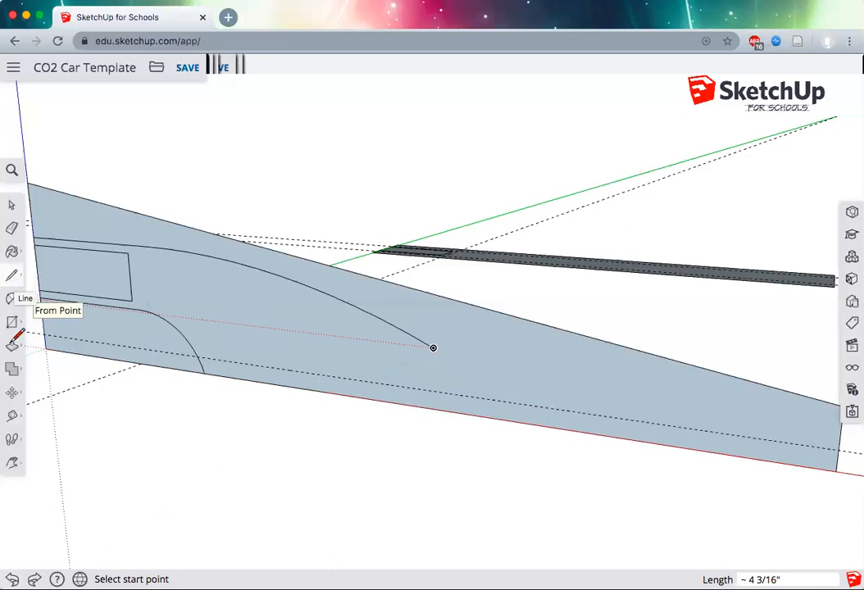
Draw a 2-point arc with both ends on the bottom edge, beyond the short tangent arc, bulging up into the profile about 3/8".
{"action": "left_click", "coordinate": [11, 298]}
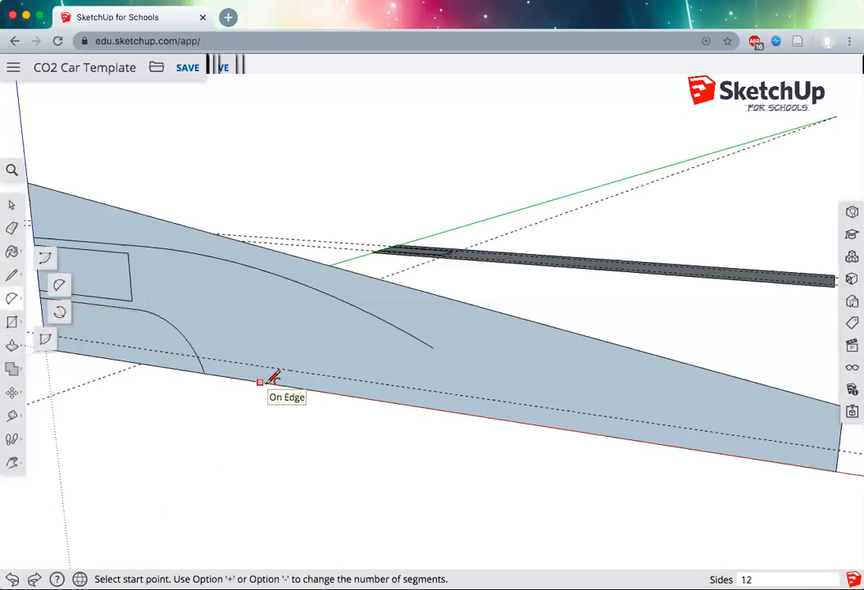
{"action": "left_click", "coordinate": [260, 380]}
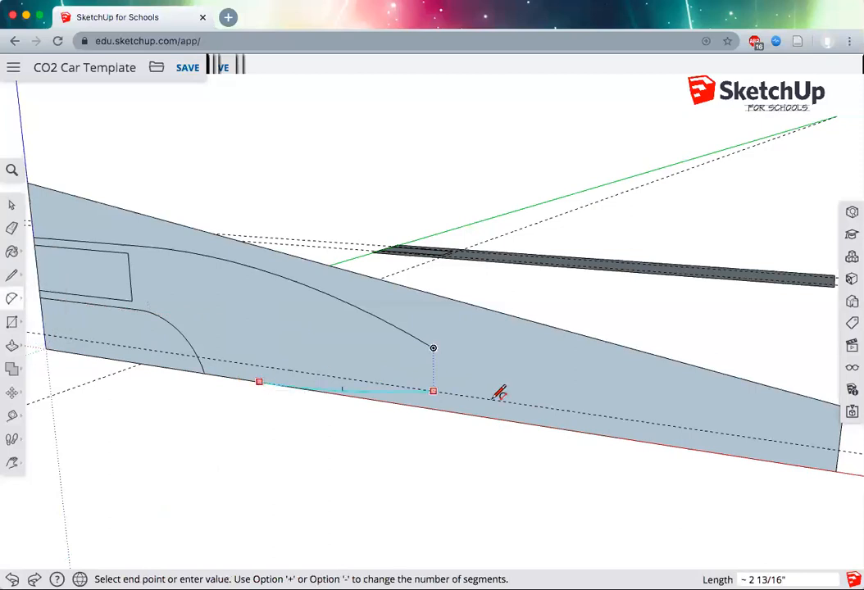
{"action": "left_click", "coordinate": [569, 429]}
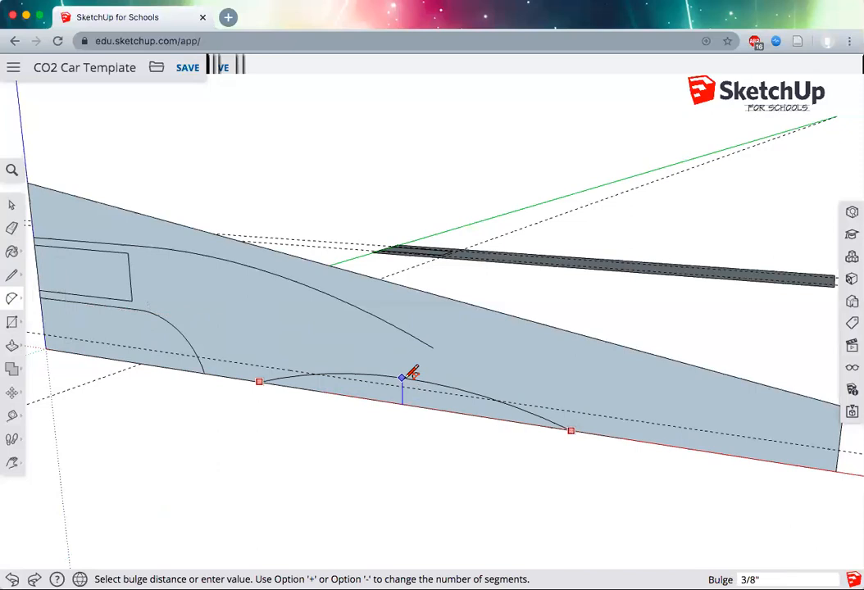
{"action": "key", "text": "Return"}
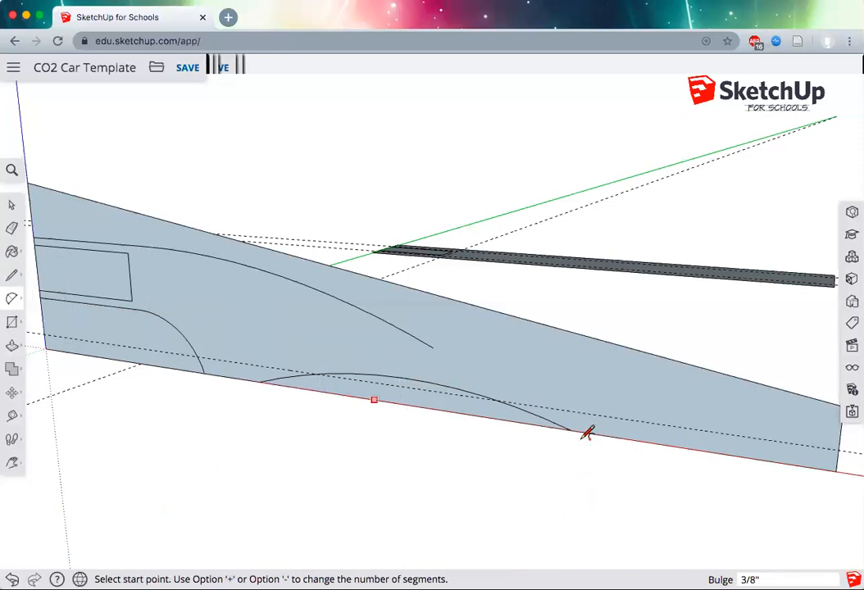
Try a reverse arc with about 7/16" bulge from the upper arc's free end to the 1/4" guide, plus a hump arc further along the guide.
{"action": "left_click", "coordinate": [433, 347]}
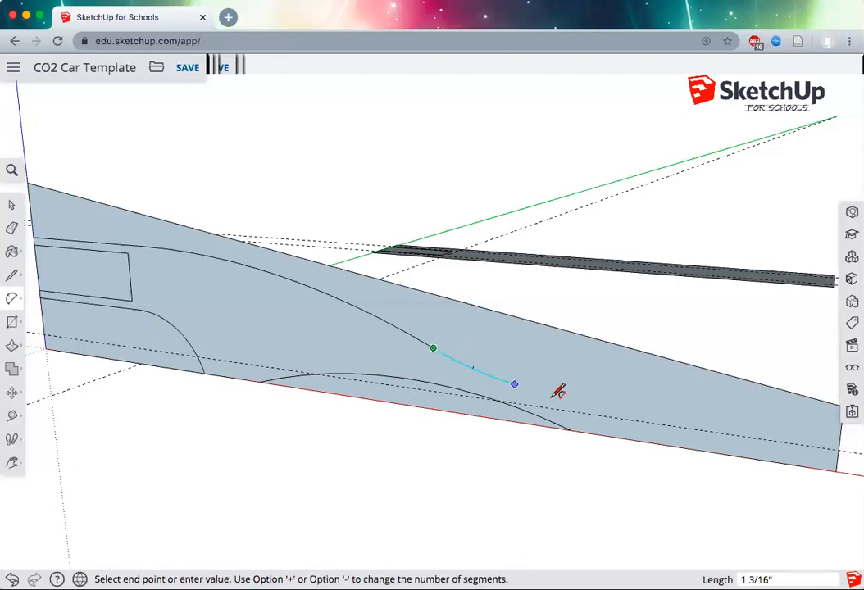
{"action": "left_click", "coordinate": [639, 420]}
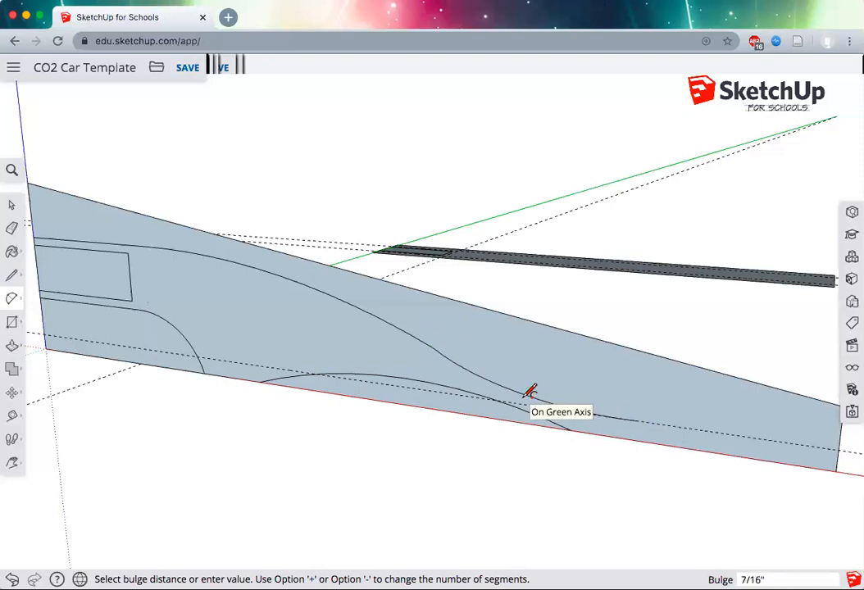
{"action": "left_click", "coordinate": [529, 392]}
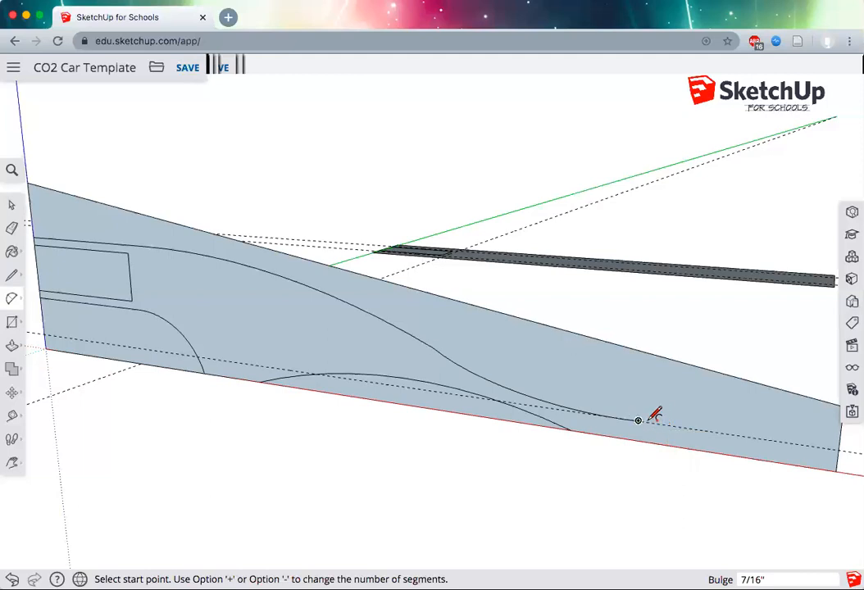
{"action": "left_click", "coordinate": [639, 420]}
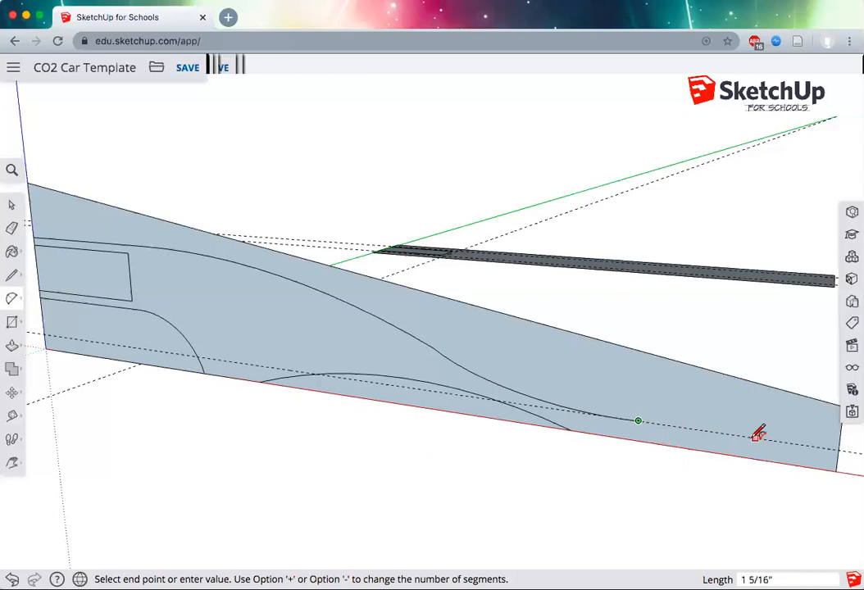
{"action": "left_click", "coordinate": [750, 437]}
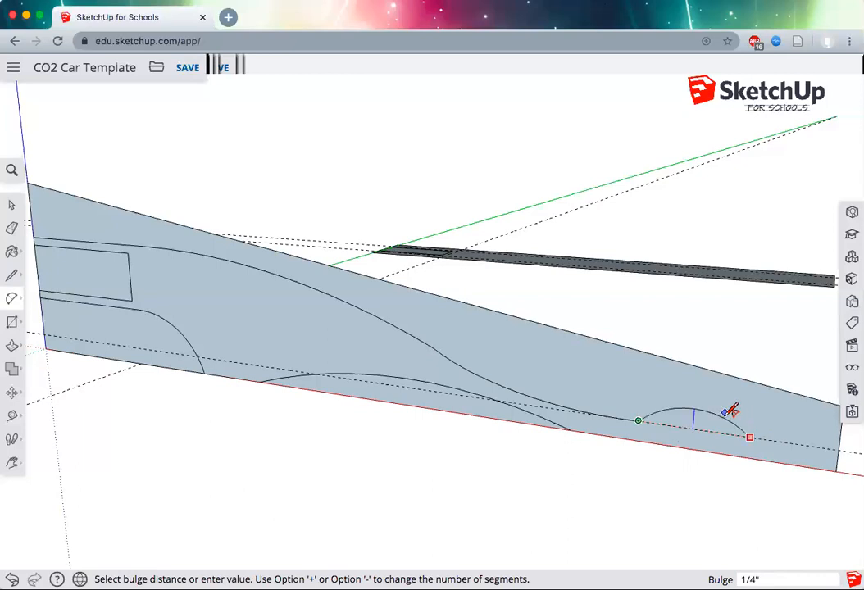
{"action": "left_click", "coordinate": [680, 403]}
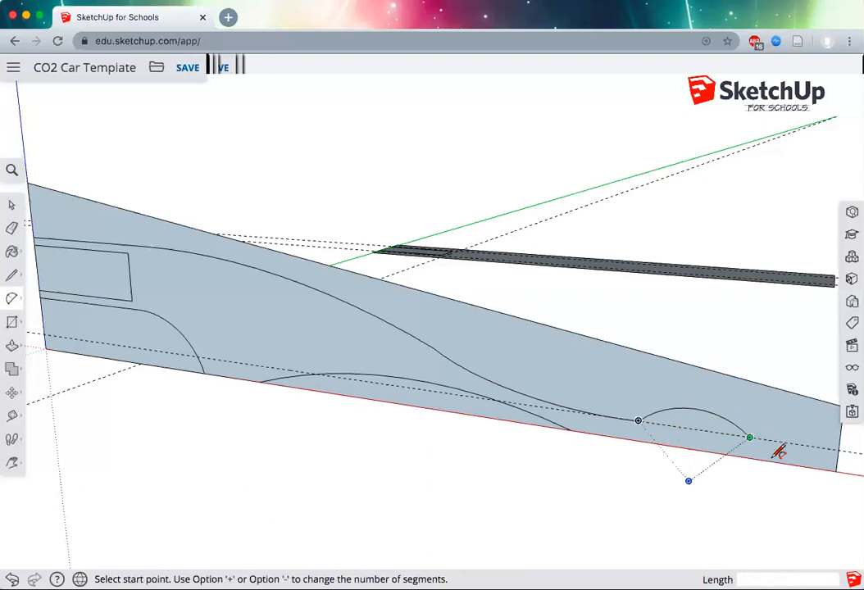
Try an arc about 1/4" long from the hump's end to the bottom edge, and undo the three trial arcs toward the nose.
{"action": "left_click", "coordinate": [749, 437]}
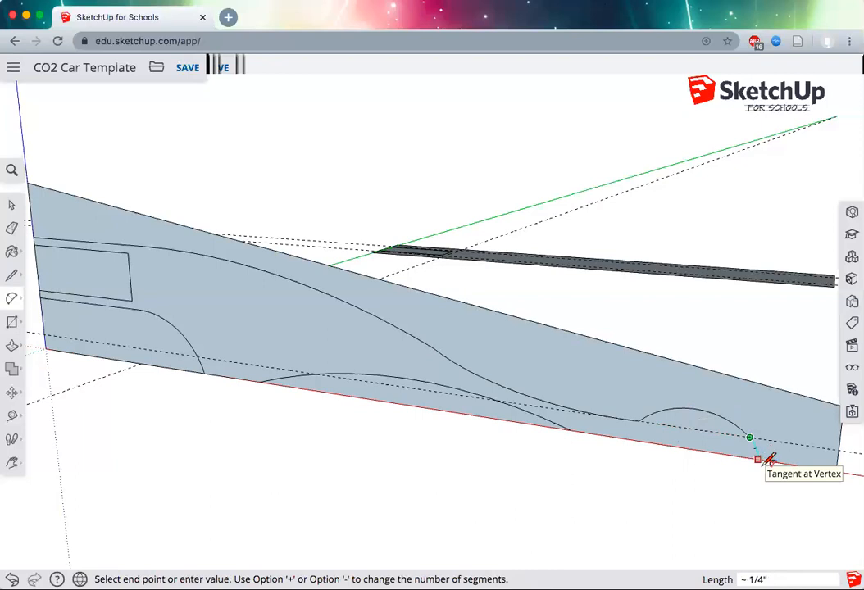
{"action": "left_click", "coordinate": [758, 458]}
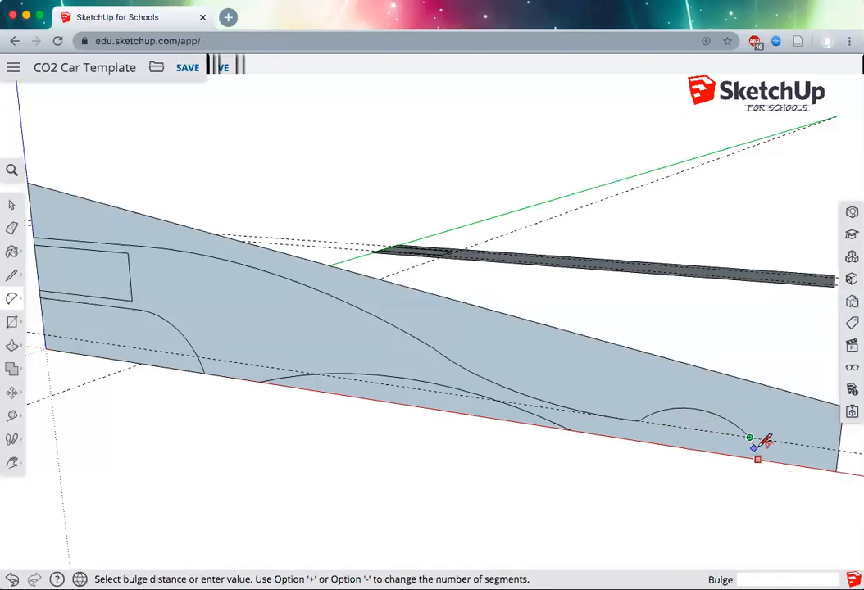
{"action": "left_click", "coordinate": [814, 520]}
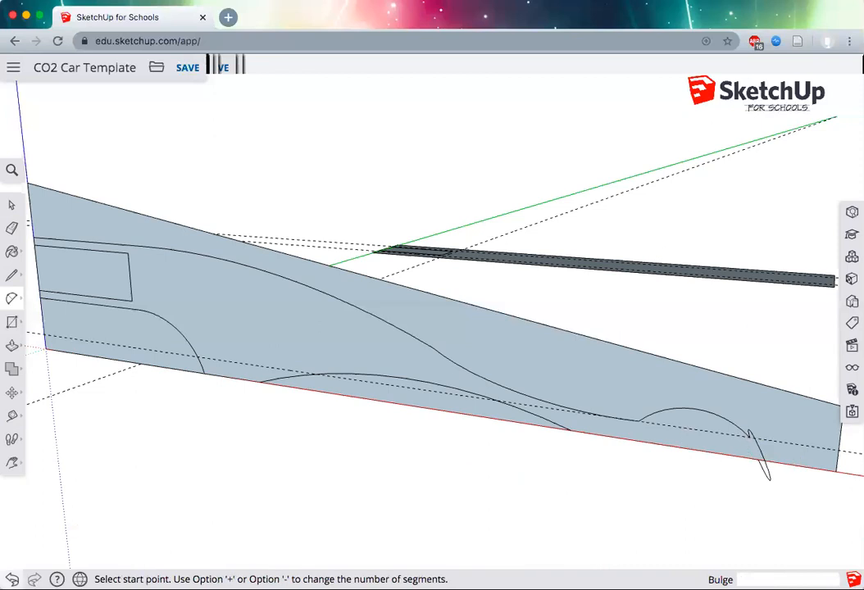
{"action": "key", "text": "super+z"}
{"action": "left_click", "coordinate": [12, 580]}
{"action": "left_click", "coordinate": [11, 580]}
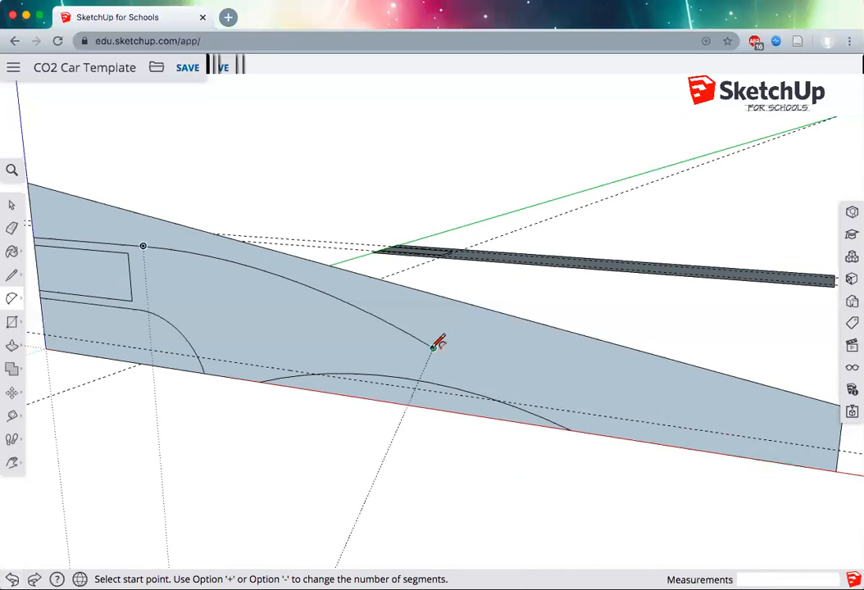
Draw a reverse-curved arc about 2 7/16" long, tangent to the upper arc's free end, ending just above the guide with about 1/8" bulge.
{"action": "left_click", "coordinate": [433, 347]}
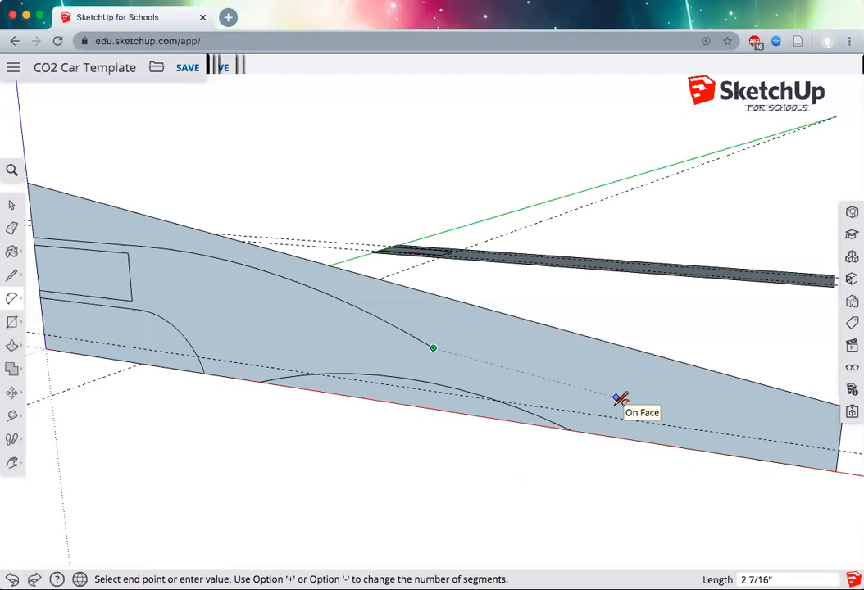
{"action": "left_click", "coordinate": [615, 402]}
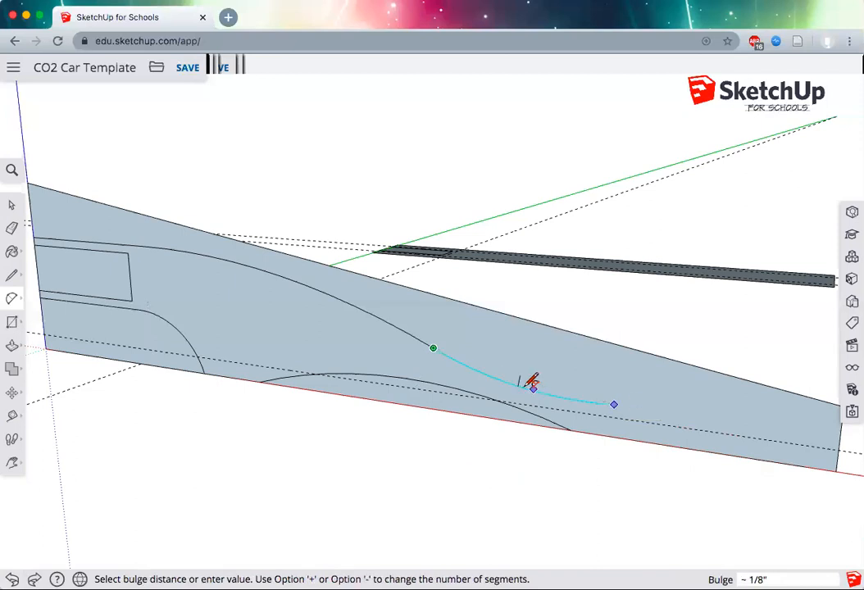
{"action": "left_click", "coordinate": [521, 383]}
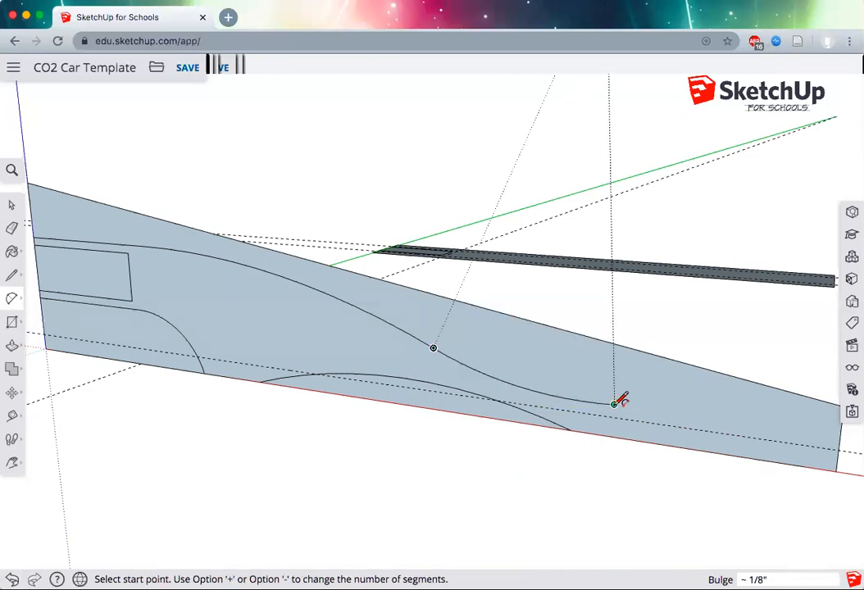
Draw a tangent arc about 1 5/16" long from the reverse curve's end down to the bottom edge, with about 1/8" bulge.
{"action": "left_click", "coordinate": [616, 402]}
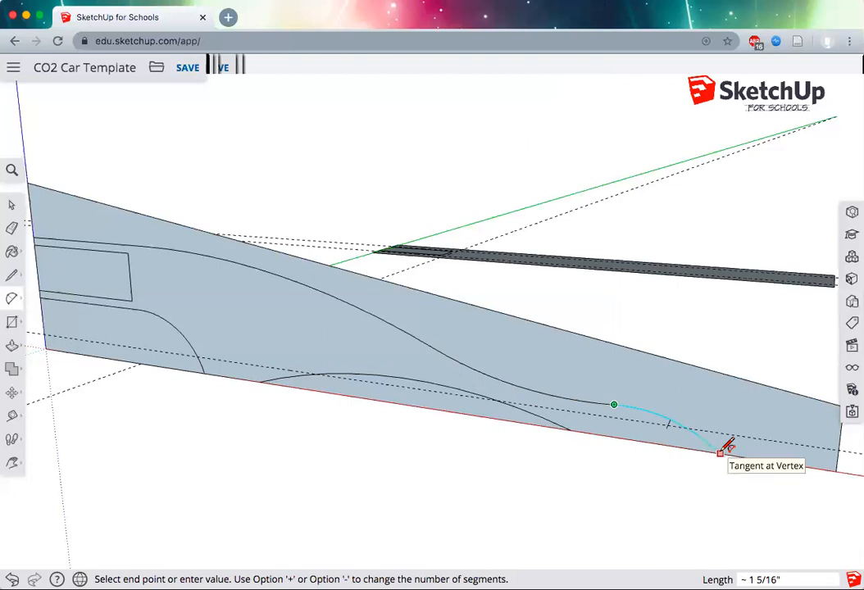
{"action": "left_click", "coordinate": [721, 452]}
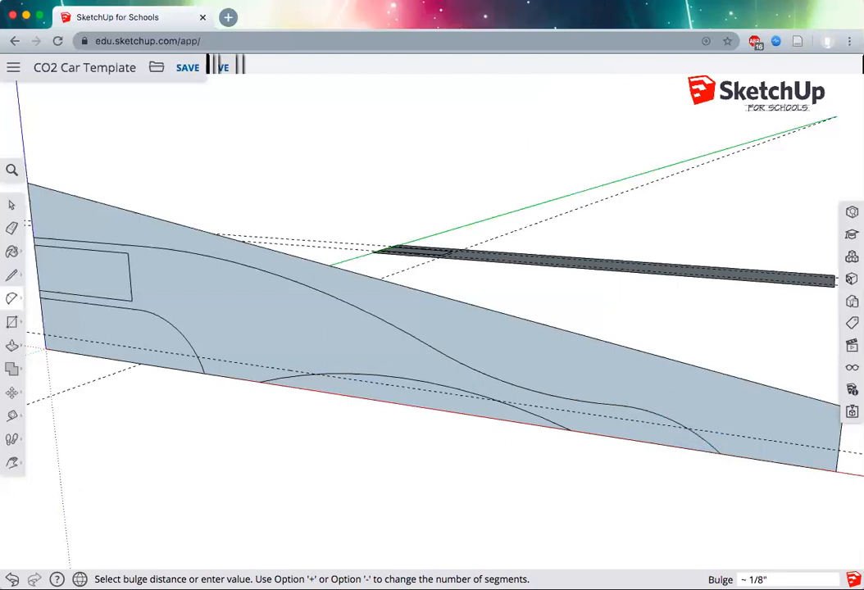
{"action": "left_click", "coordinate": [660, 416]}
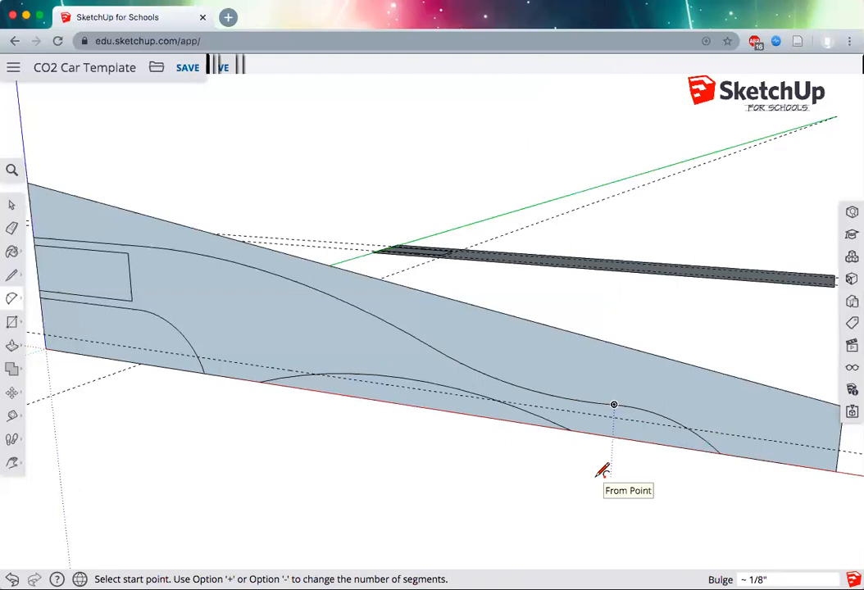
Draw a 1/8" radius circle on the lower guide between the rear and belly arcs, and a second circle on that guide near the nose.
{"action": "scroll", "coordinate": [603, 470], "scroll_direction": "down", "scroll_amount": 3}
{"action": "scroll", "coordinate": [603, 470], "scroll_direction": "up", "scroll_amount": 2}
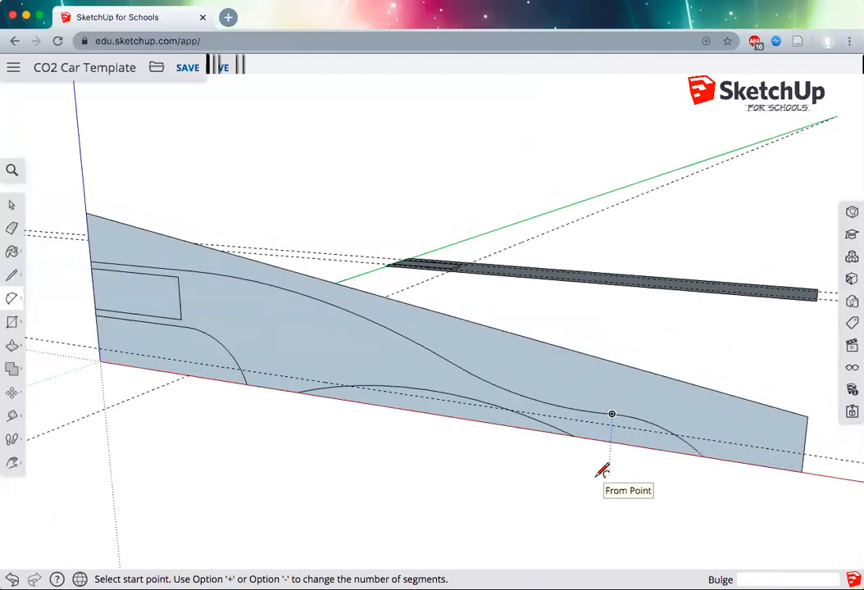
{"action": "scroll", "coordinate": [603, 471], "scroll_direction": "up", "scroll_amount": 1}
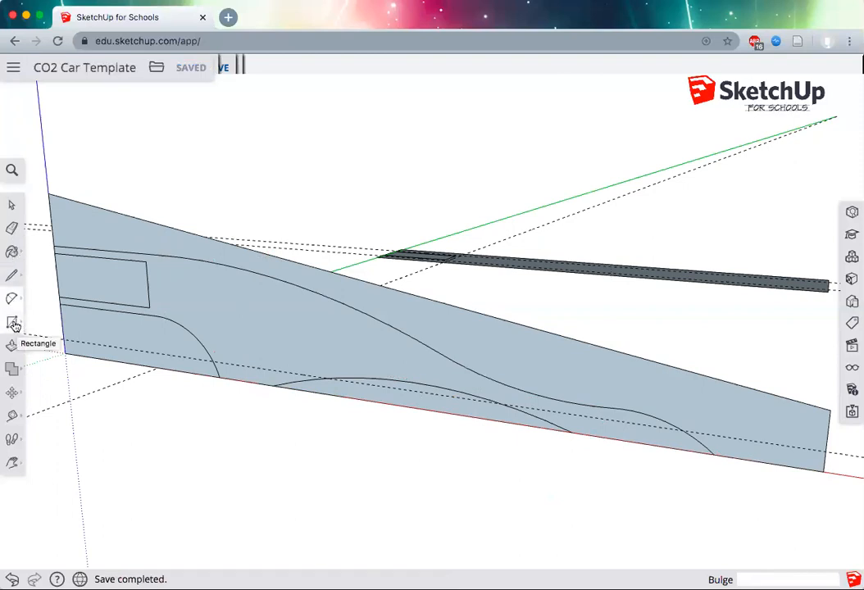
{"action": "left_click", "coordinate": [13, 324]}
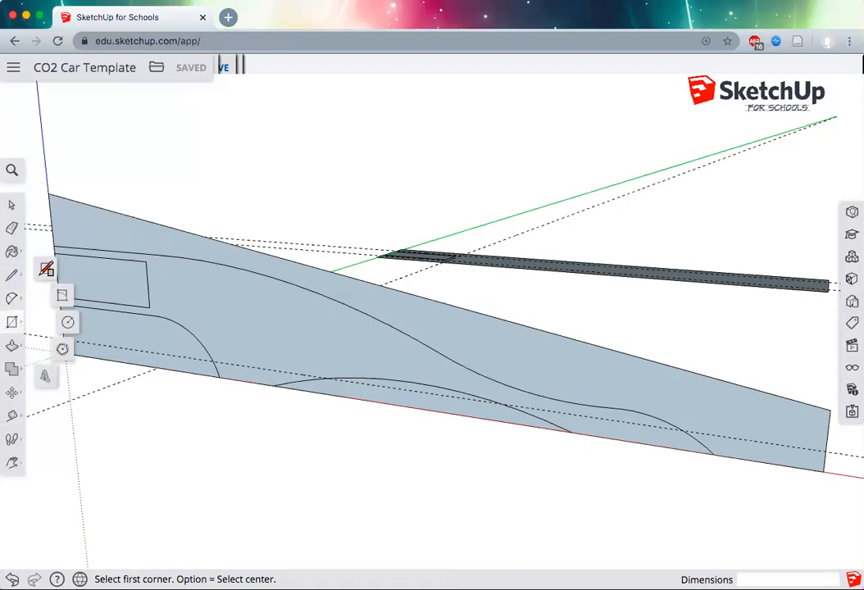
{"action": "left_click", "coordinate": [69, 324]}
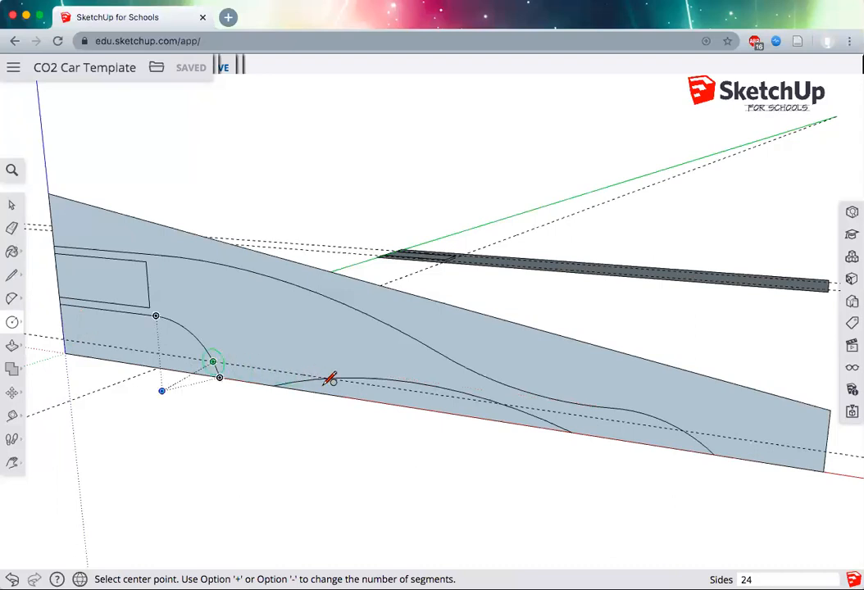
{"action": "left_click", "coordinate": [246, 366]}
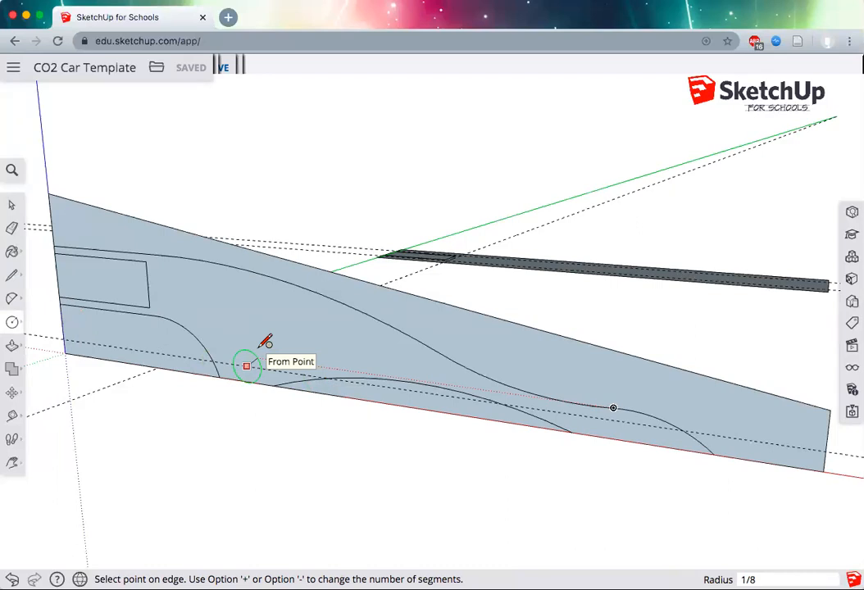
{"action": "left_click", "coordinate": [264, 344]}
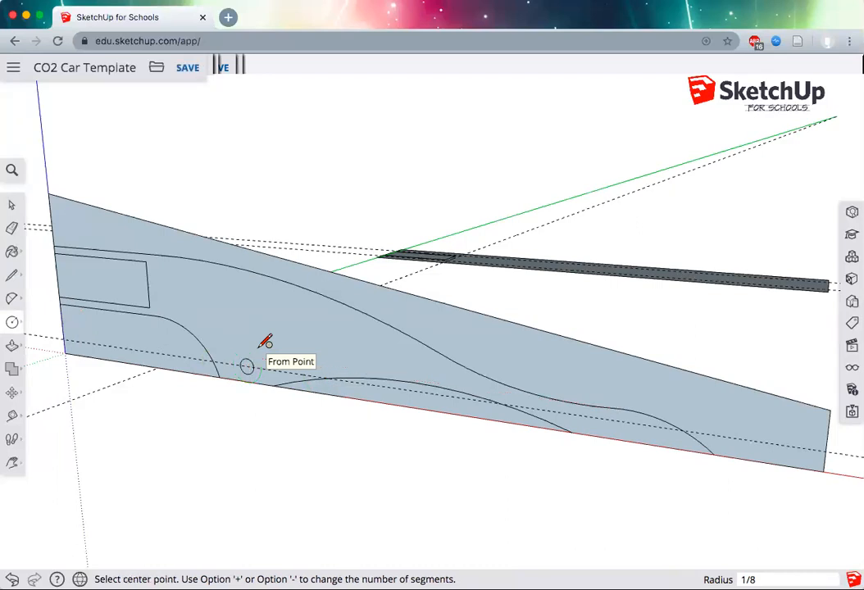
{"action": "left_click", "coordinate": [636, 422]}
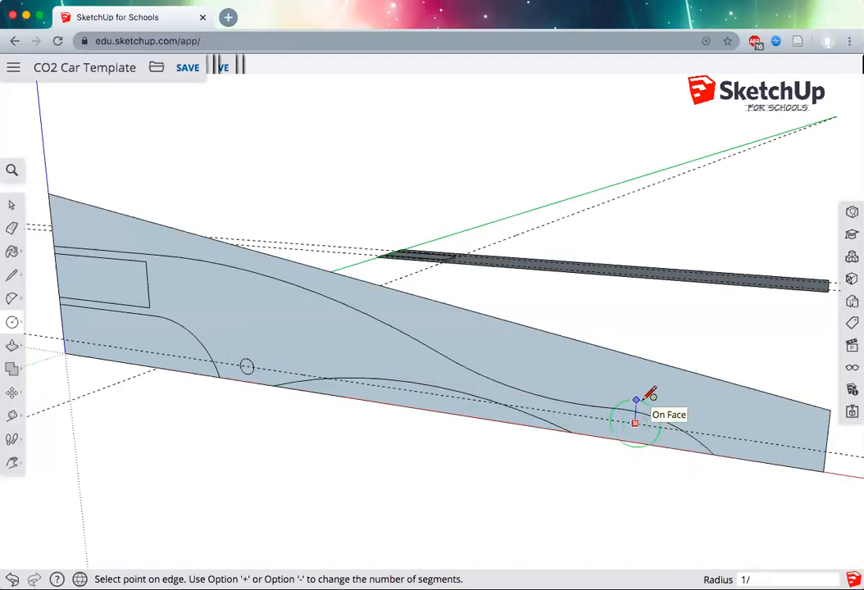
{"action": "key", "text": "Escape"}
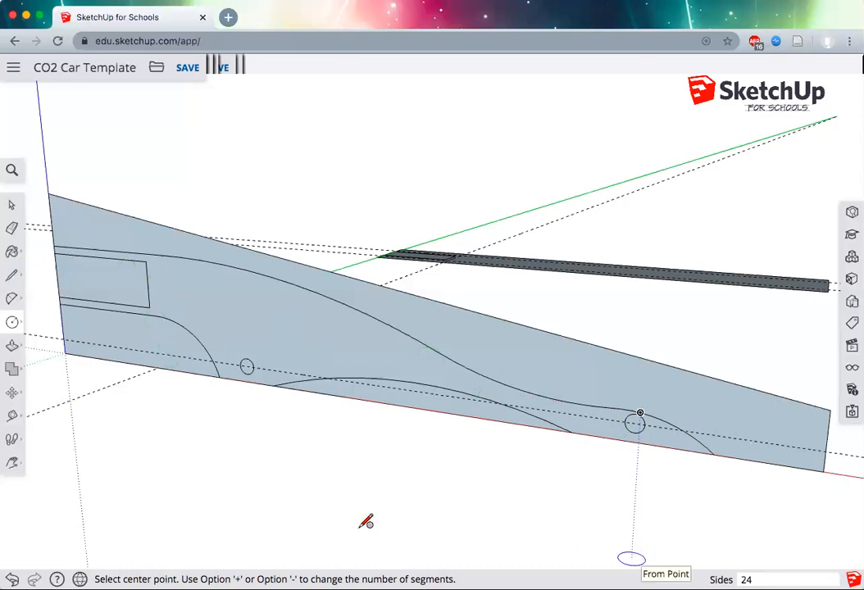
Erase the template's outer edges above, below and ahead of the side profile, plus the lower guide through the two circles.
{"action": "left_click", "coordinate": [12, 231]}
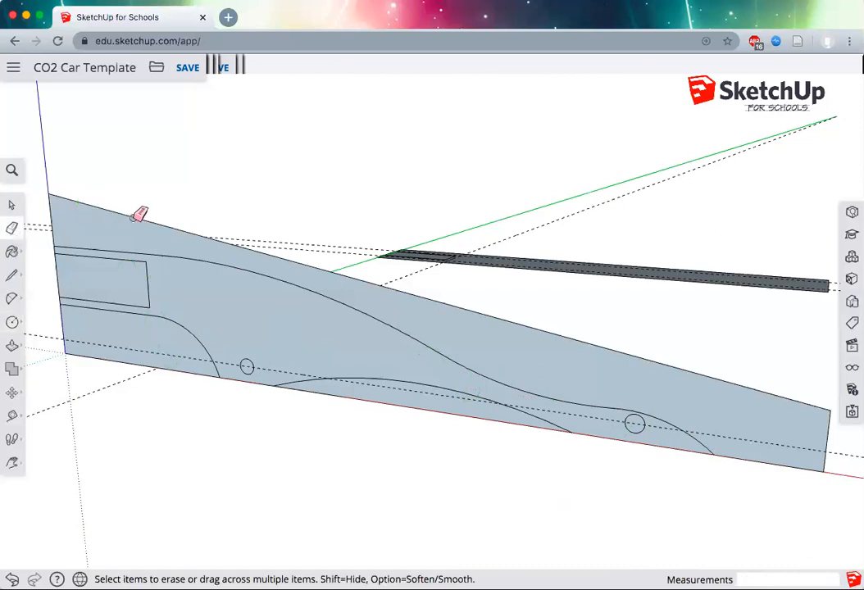
{"action": "left_click_drag", "start_coordinate": [138, 213], "coordinate": [61, 204]}
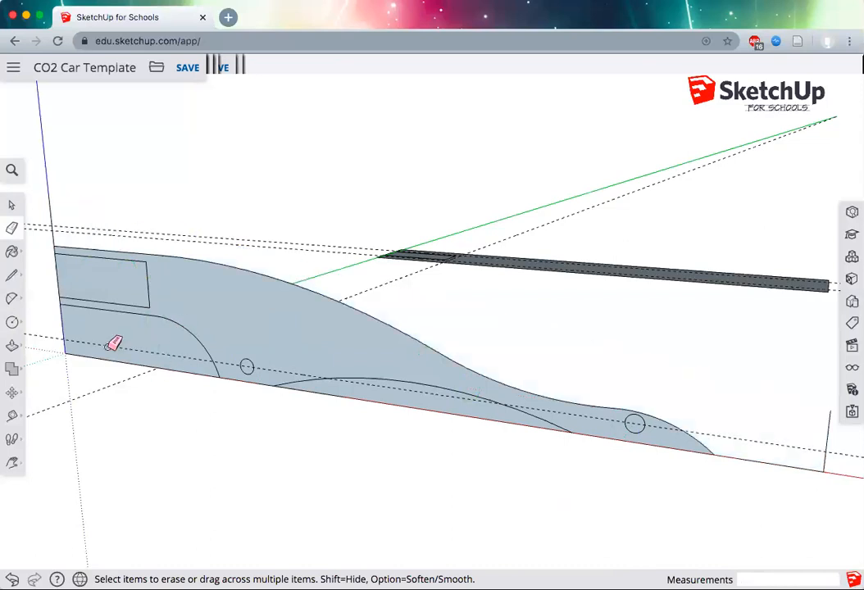
{"action": "left_click", "coordinate": [70, 327]}
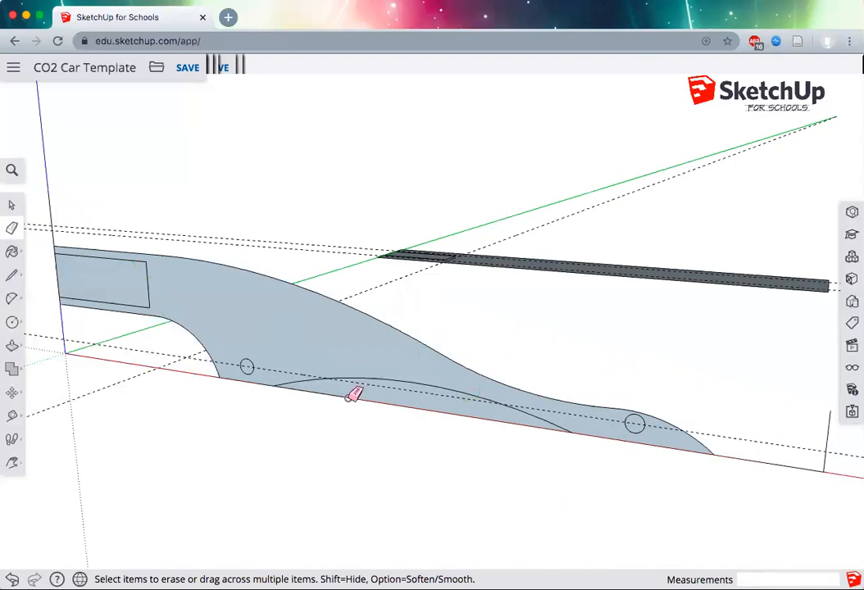
{"action": "left_click", "coordinate": [354, 394]}
{"action": "left_click", "coordinate": [826, 449]}
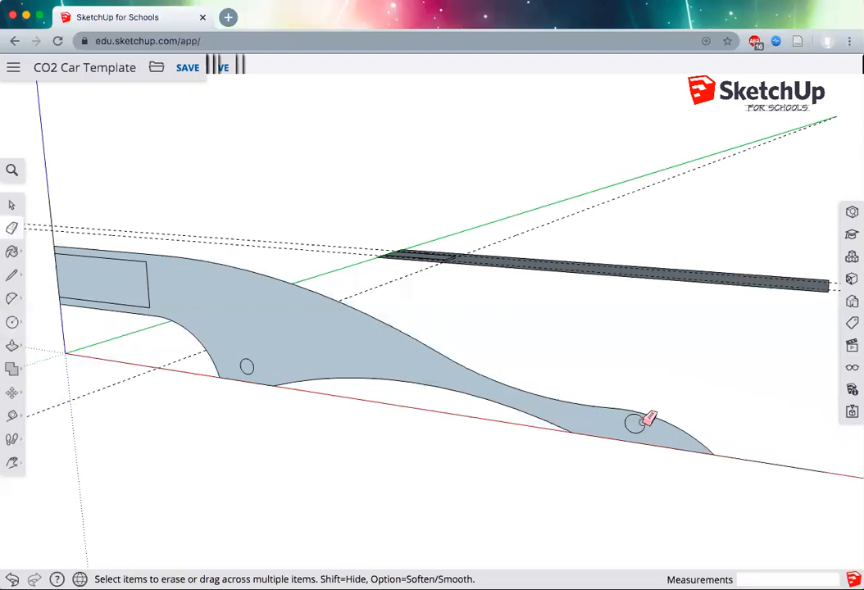
{"action": "key", "text": "space"}
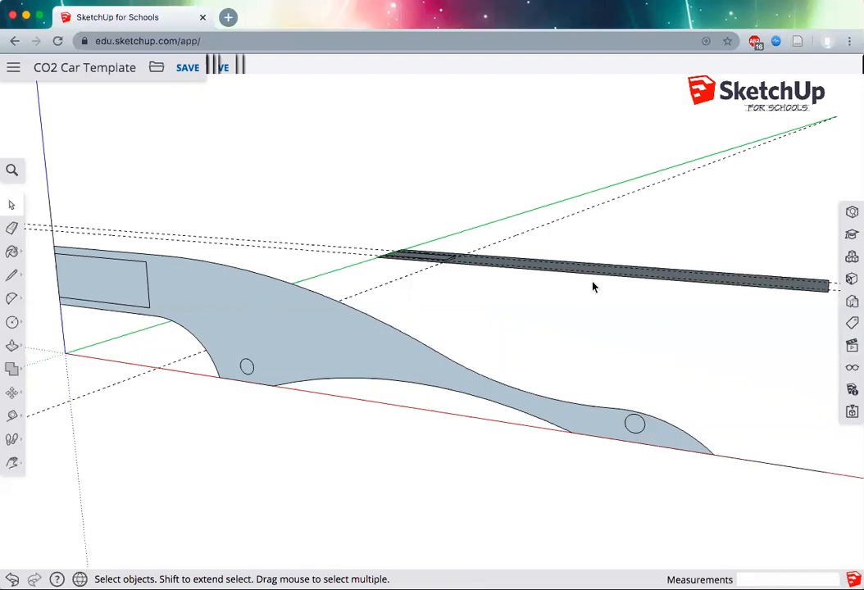
Draw two lines about 1' 1" long, parallel to the green axis, from both ends of the rear bottom edge to the top-view template's far edge.
{"action": "left_click", "coordinate": [12, 465]}
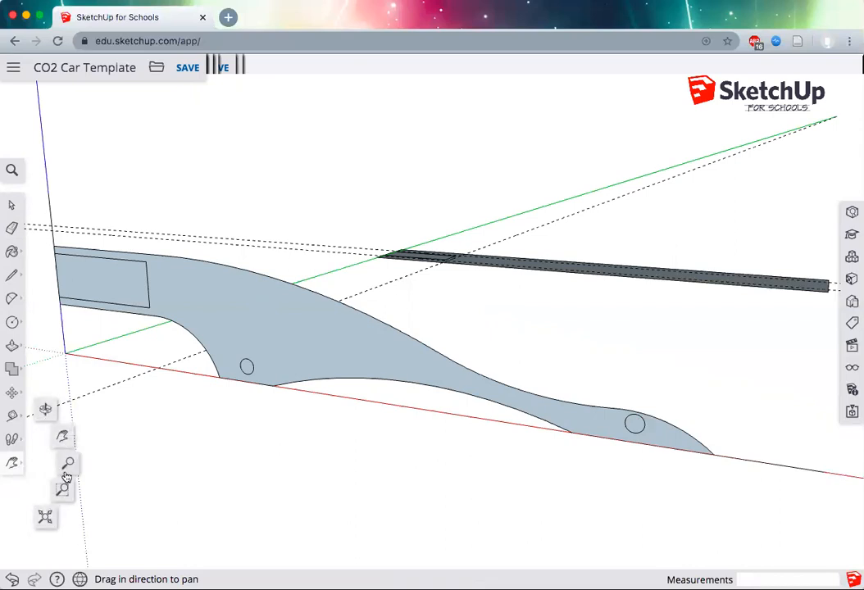
{"action": "left_click", "coordinate": [47, 413]}
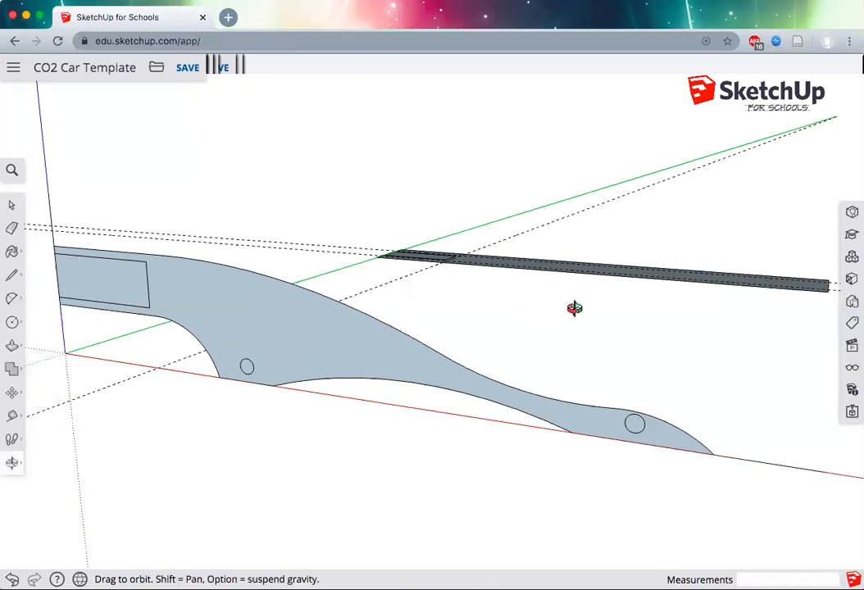
{"action": "left_click_drag", "start_coordinate": [628, 320], "coordinate": [487, 441]}
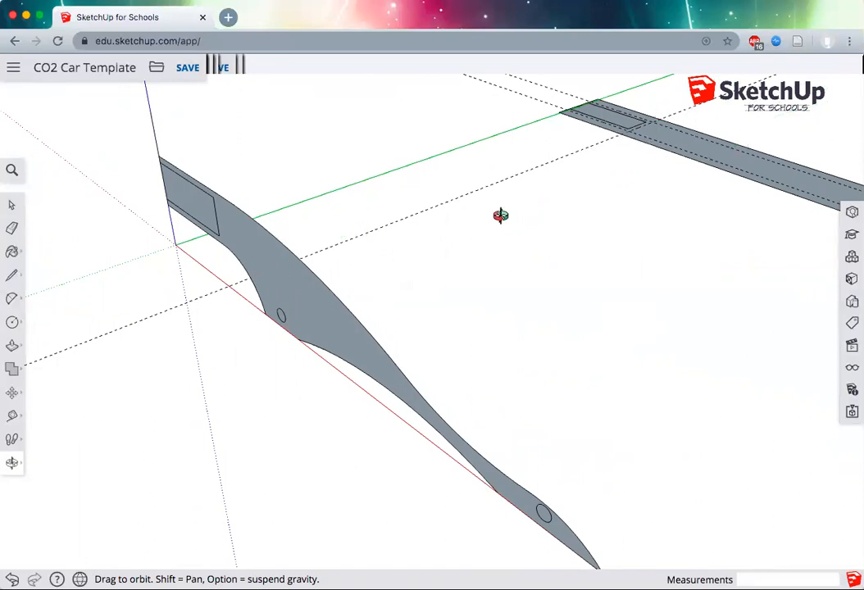
{"action": "scroll", "coordinate": [491, 222], "scroll_direction": "down", "scroll_amount": 3}
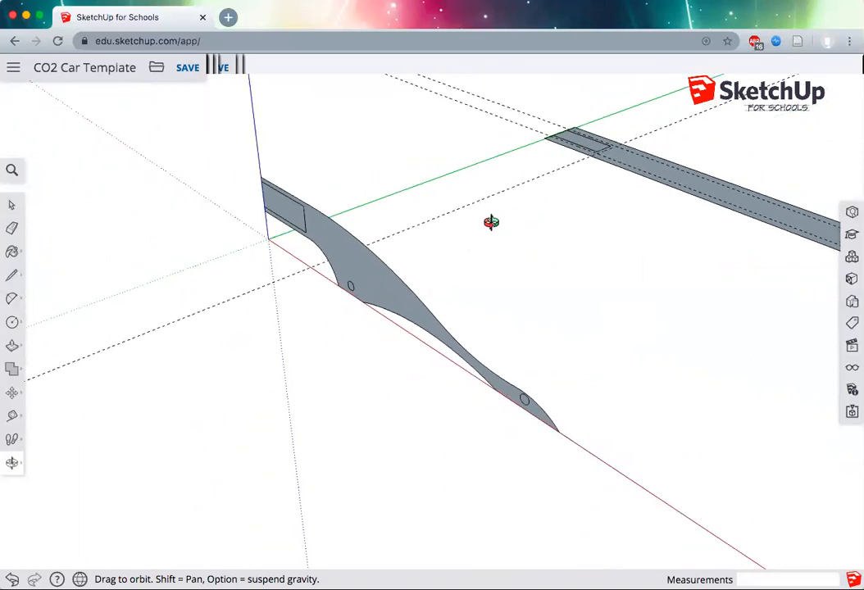
{"action": "key", "text": "h"}
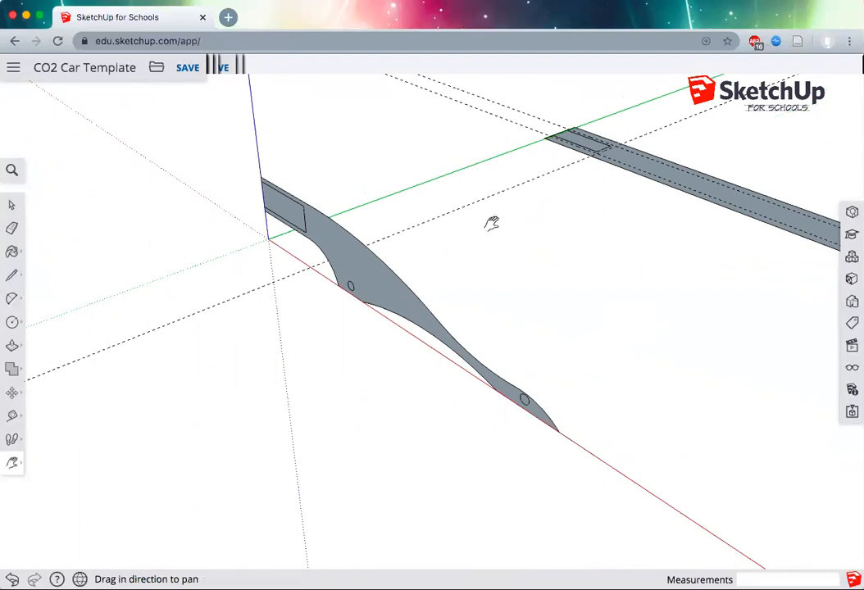
{"action": "left_click_drag", "start_coordinate": [564, 299], "coordinate": [400, 370]}
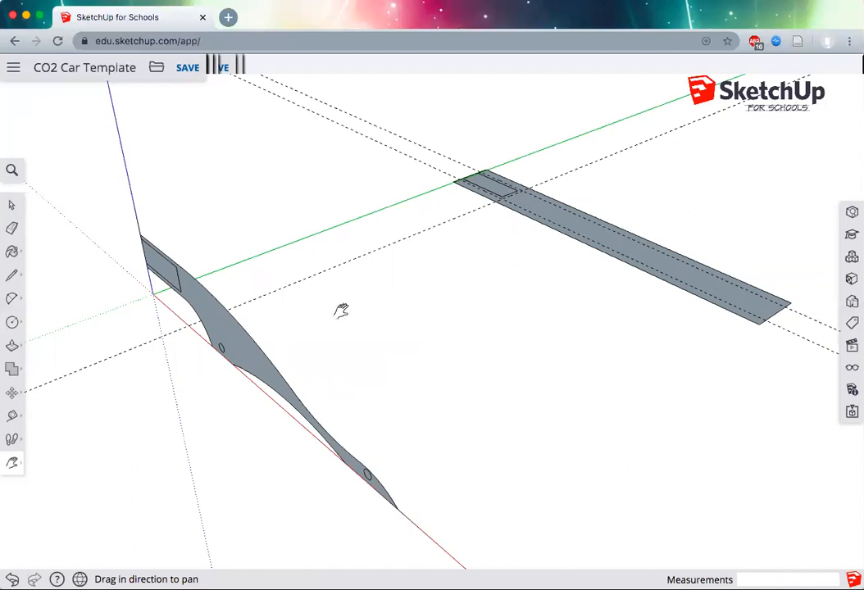
{"action": "left_click", "coordinate": [12, 205]}
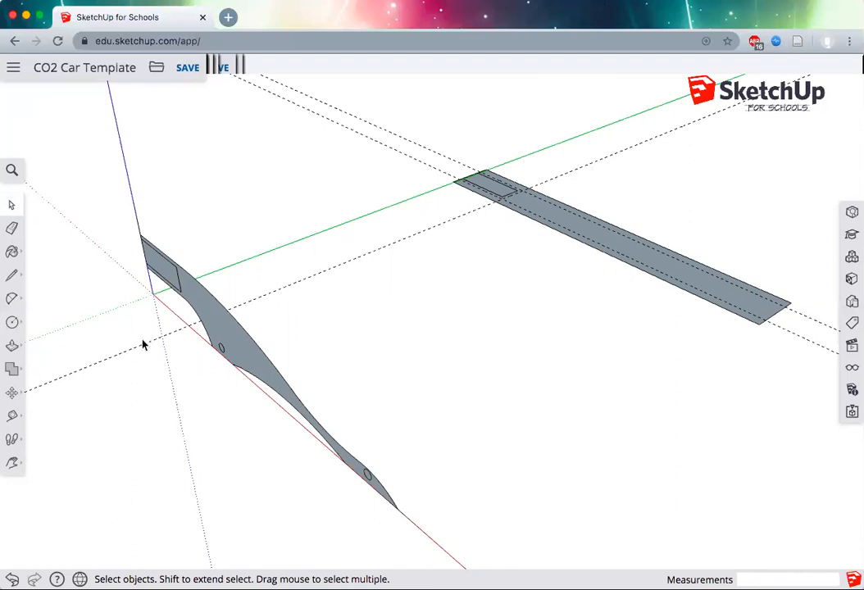
{"action": "left_click", "coordinate": [11, 277]}
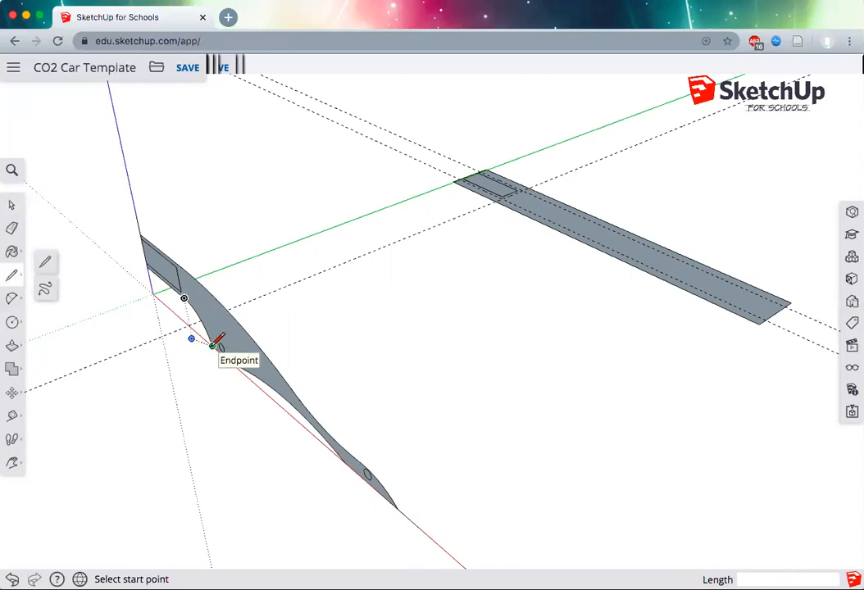
{"action": "left_click", "coordinate": [213, 345]}
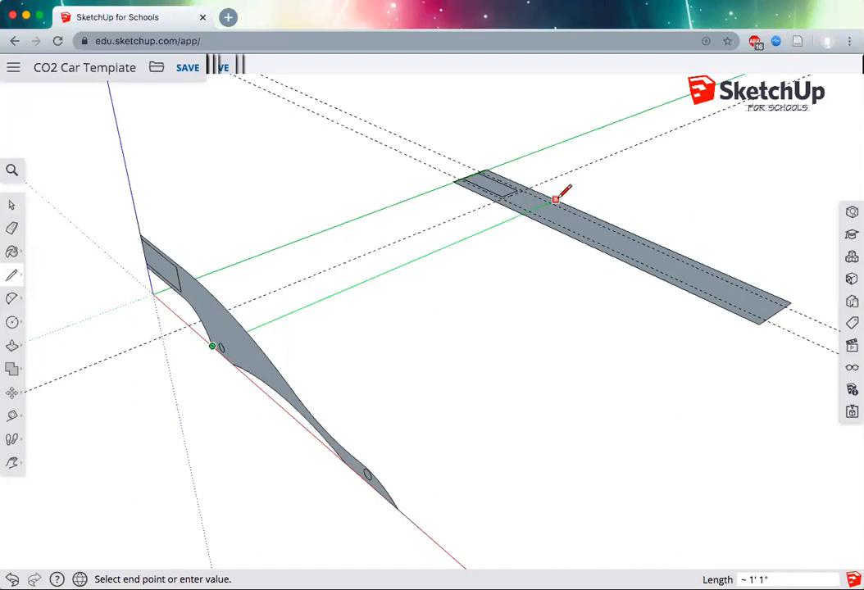
{"action": "left_click", "coordinate": [556, 199]}
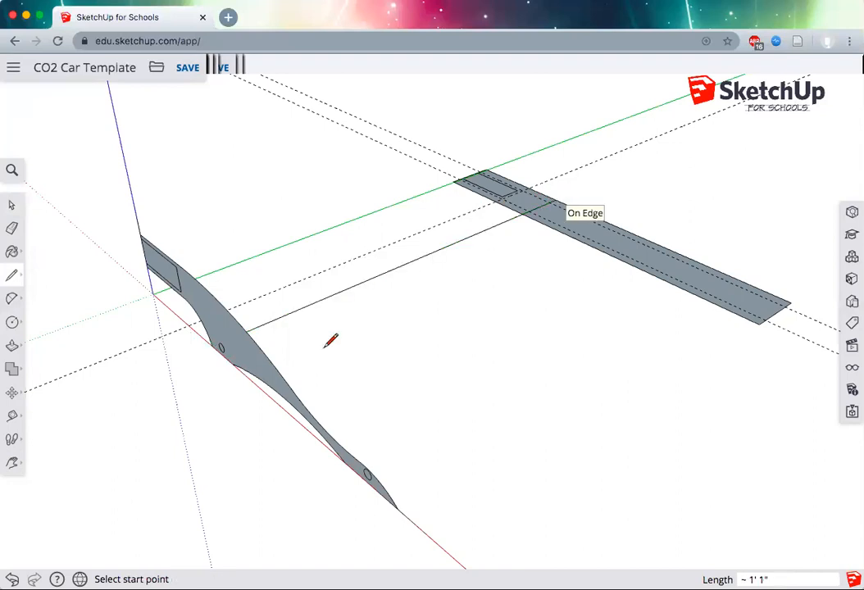
{"action": "left_click", "coordinate": [233, 363]}
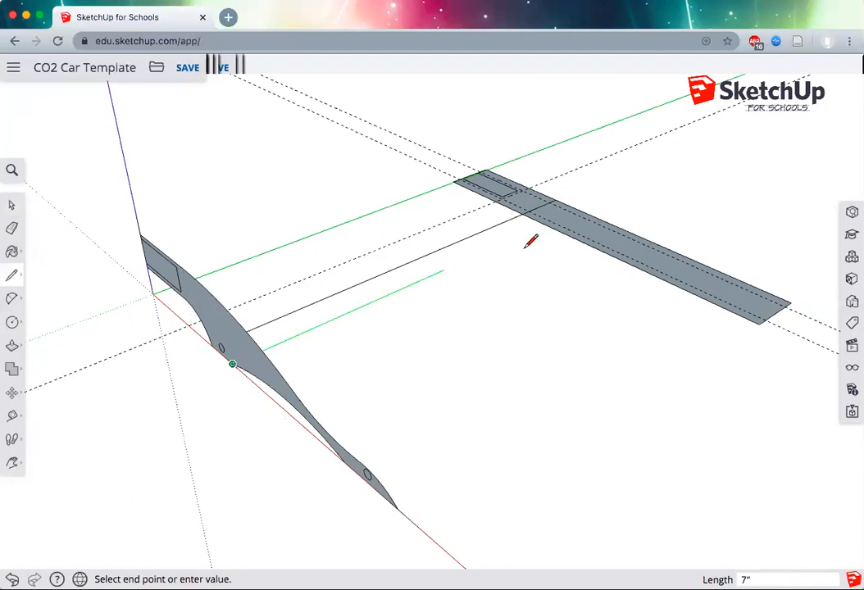
{"action": "left_click", "coordinate": [578, 210]}
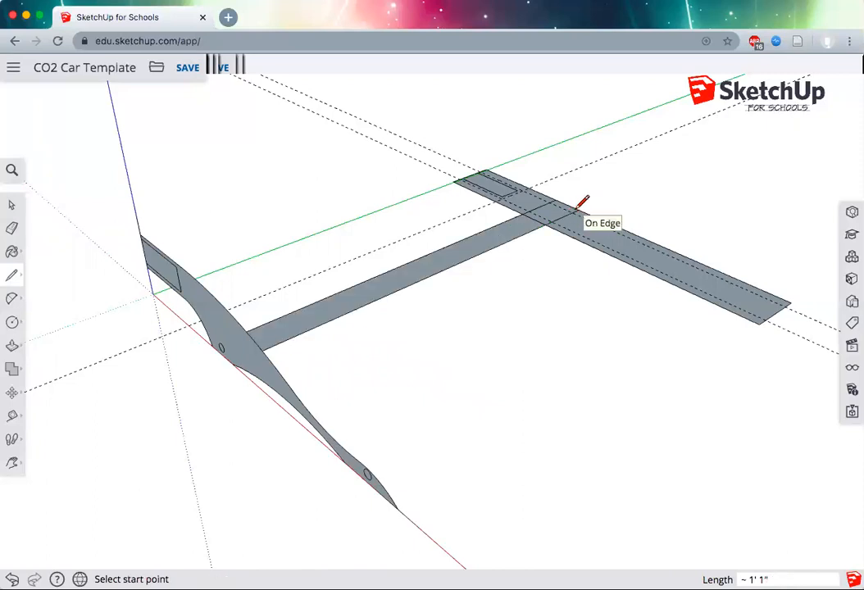
Draw two lines about 1' 1" long from the belly arc's front end and the nose tip to the top-view template's far edge.
{"action": "left_click", "coordinate": [346, 460]}
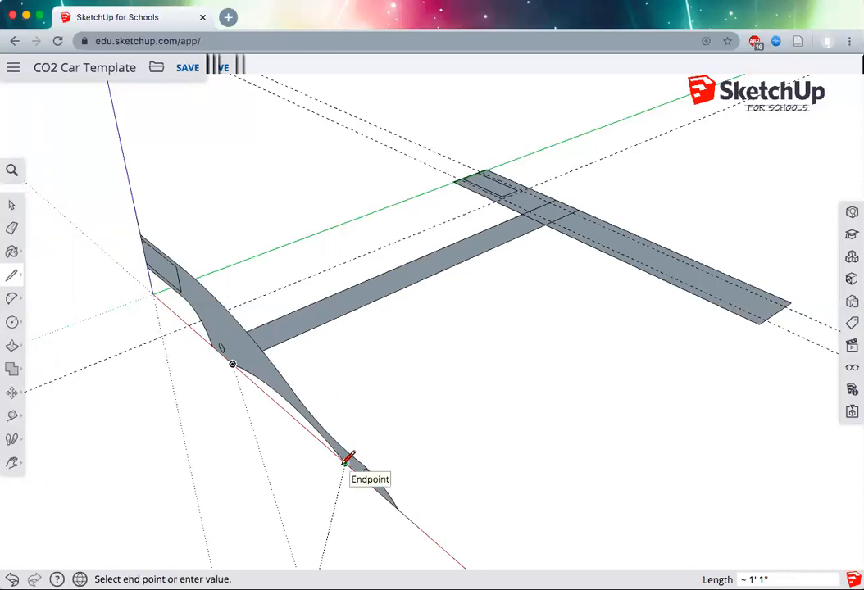
{"action": "left_click", "coordinate": [700, 263]}
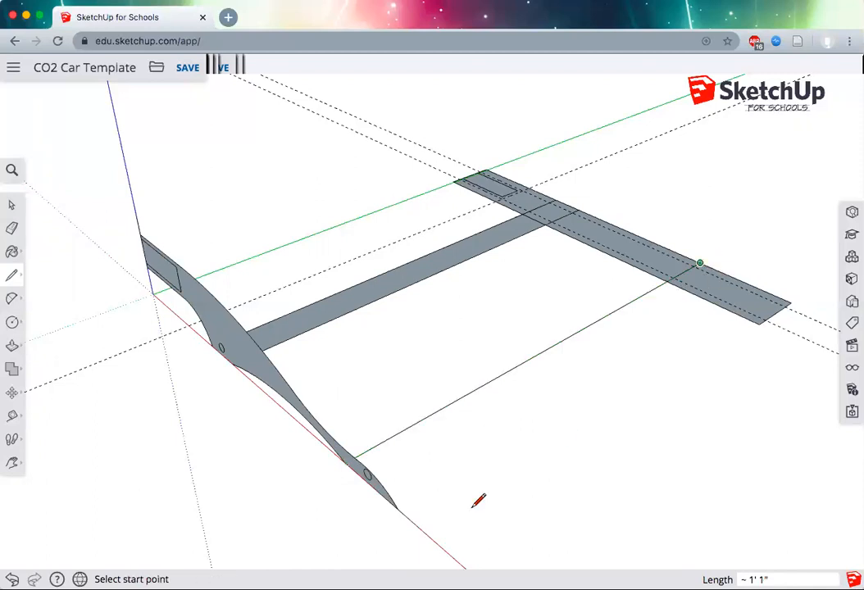
{"action": "left_click", "coordinate": [398, 509]}
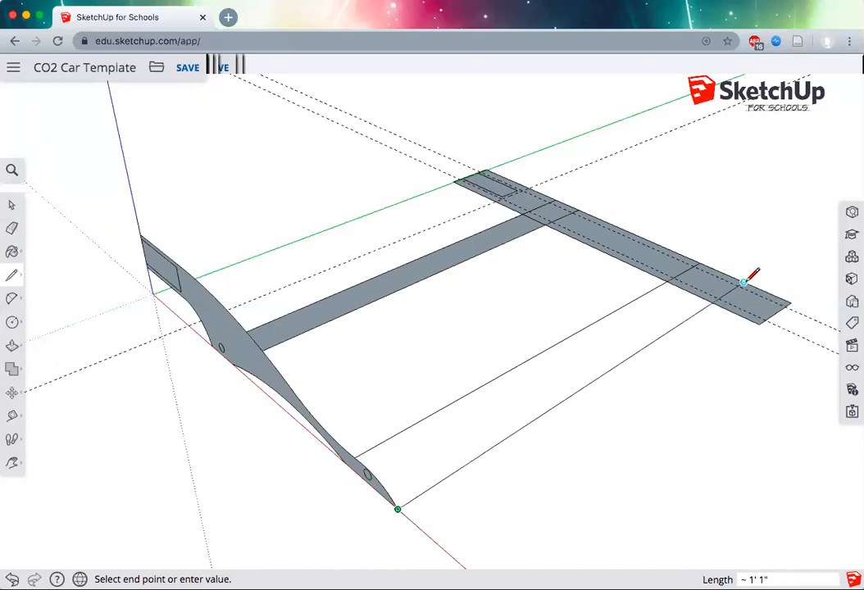
{"action": "key", "text": "Escape"}
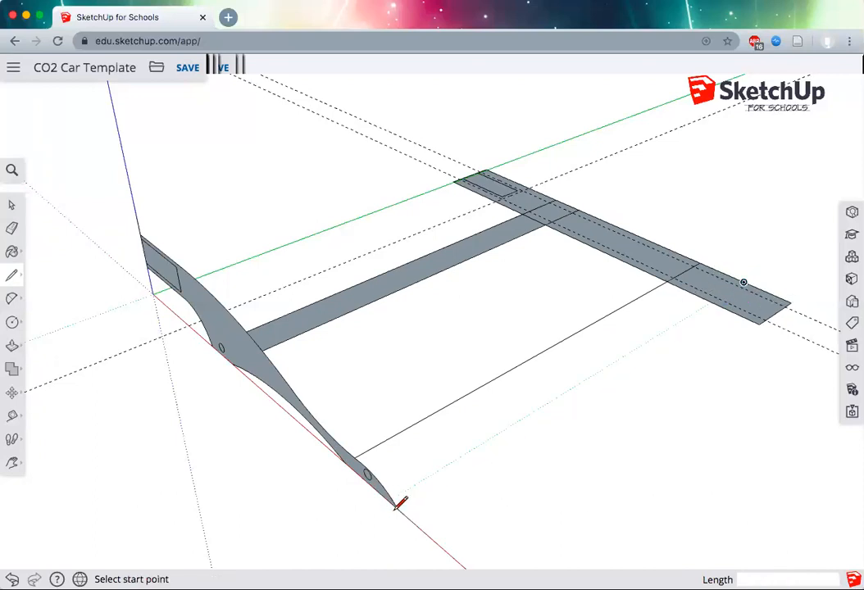
{"action": "scroll", "coordinate": [402, 501], "scroll_direction": "up", "scroll_amount": 3}
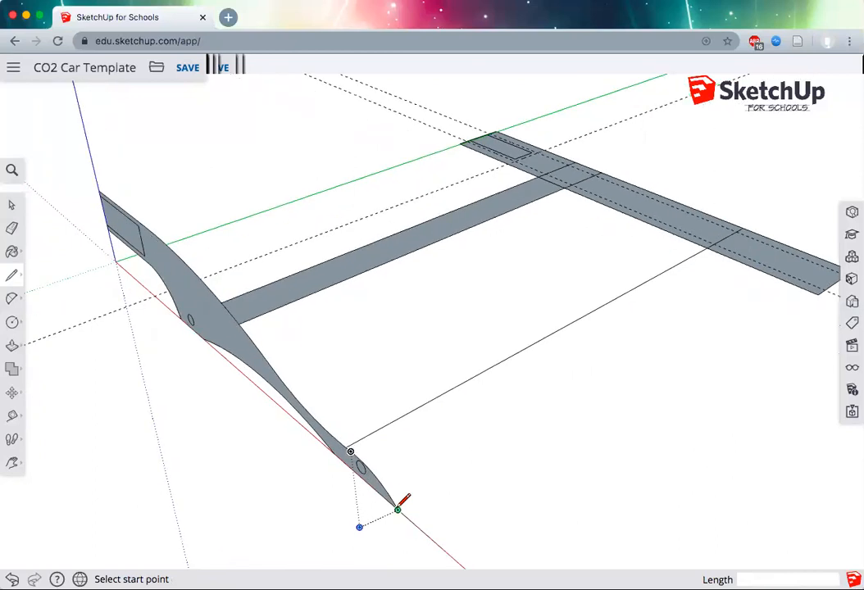
{"action": "left_click", "coordinate": [398, 509]}
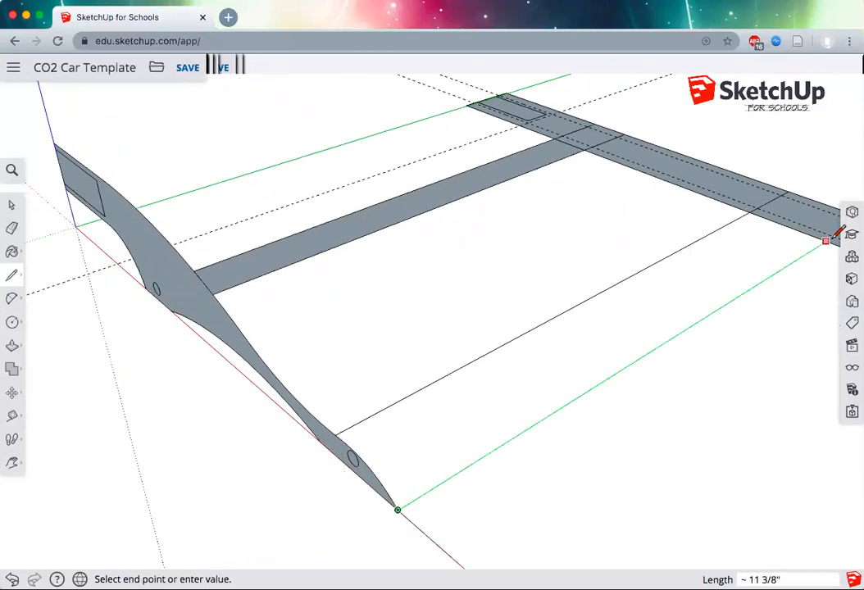
{"action": "scroll", "coordinate": [831, 240], "scroll_direction": "down", "scroll_amount": 3}
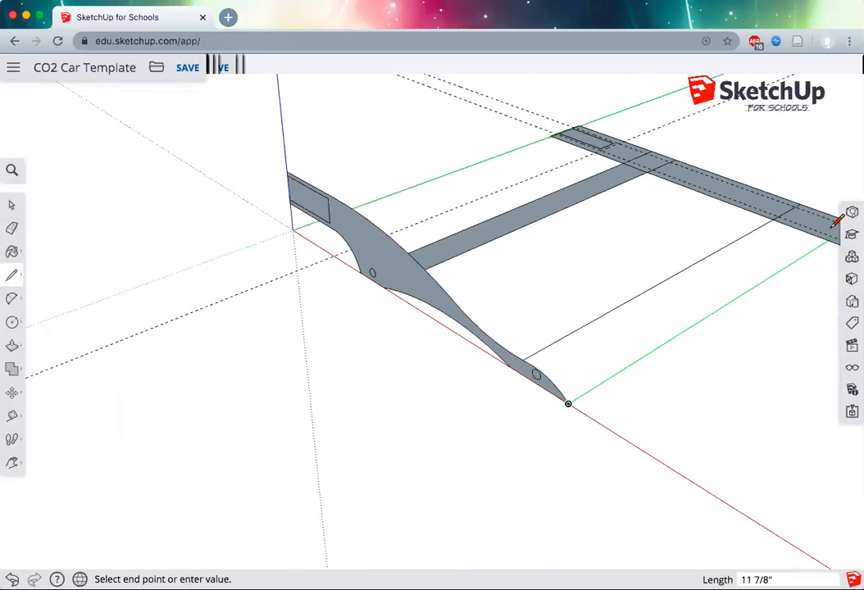
{"action": "key", "text": "h"}
{"action": "left_click_drag", "start_coordinate": [655, 298], "coordinate": [521, 343]}
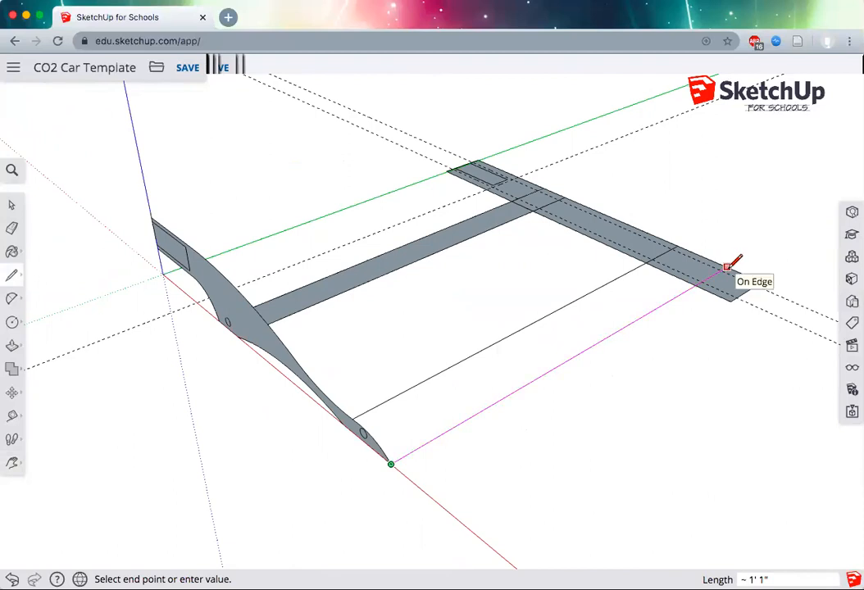
{"action": "left_click", "coordinate": [727, 267]}
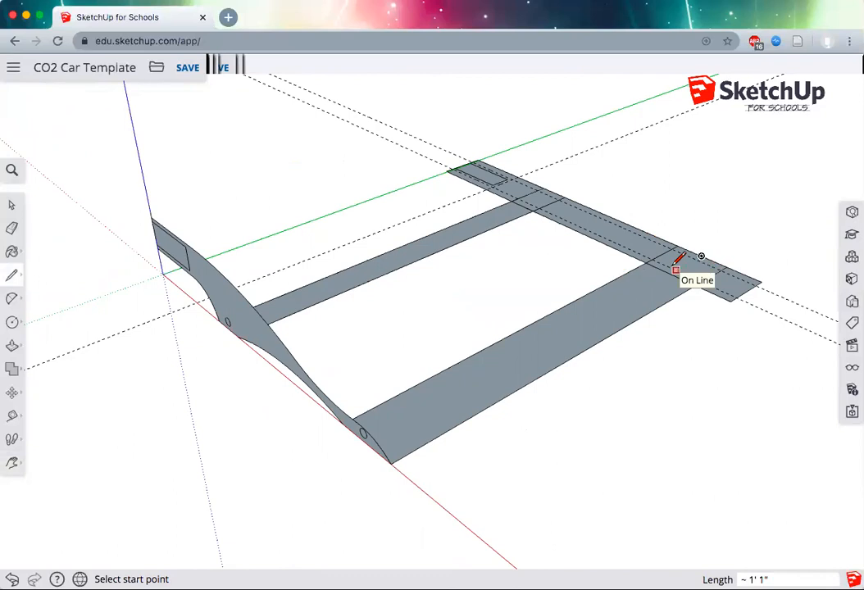
Erase the projection lines running between the side profile and the top-view template, keeping their segments across the template.
{"action": "key", "text": "e"}
{"action": "left_click", "coordinate": [634, 270]}
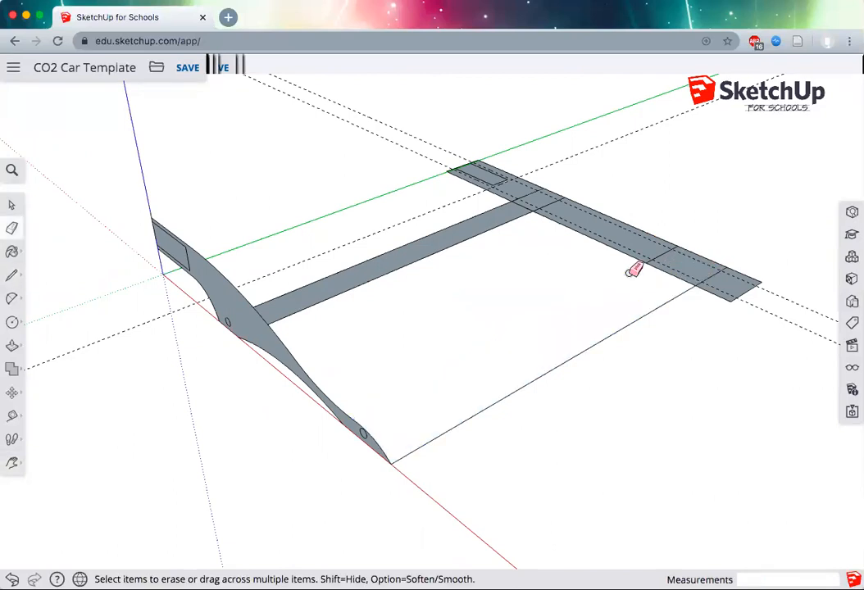
{"action": "left_click", "coordinate": [673, 296]}
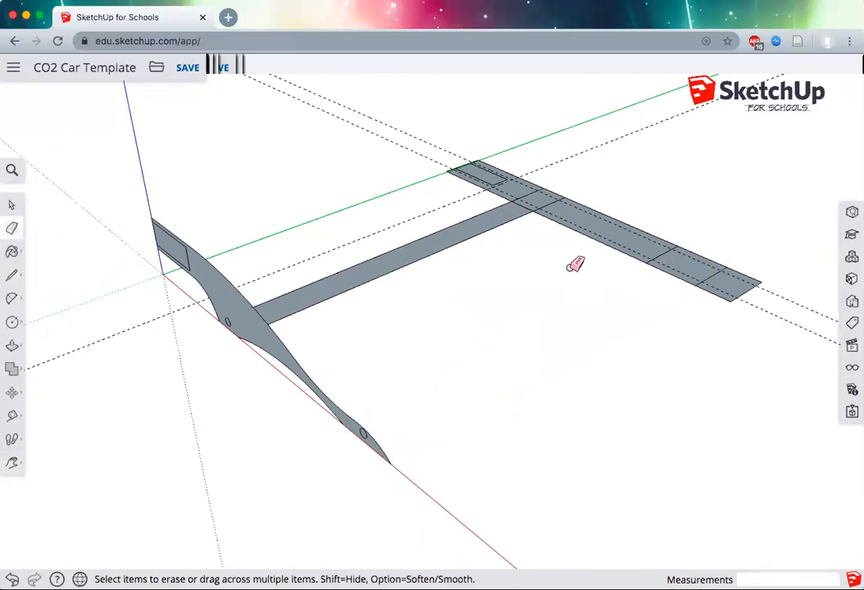
{"action": "left_click", "coordinate": [480, 233]}
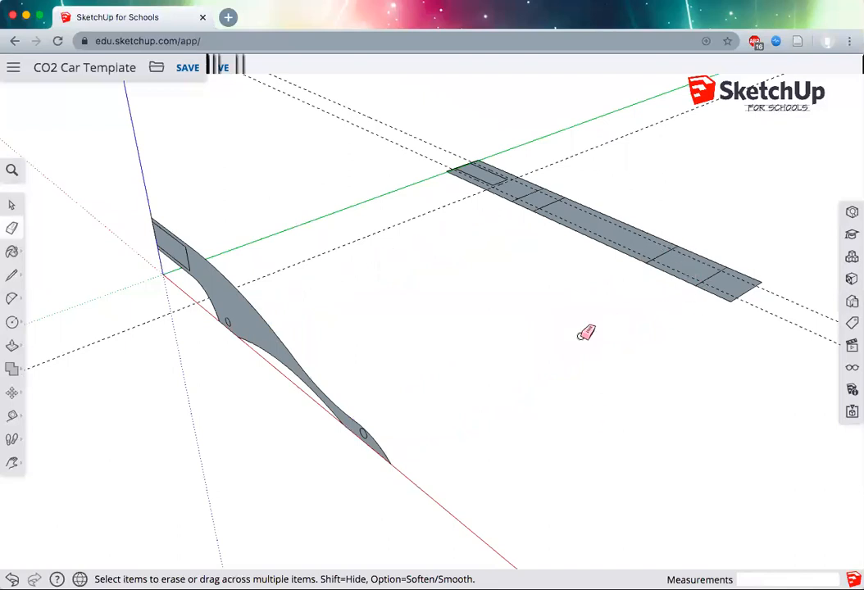
Examine the projected section lines on the top-view template up close and from farther away.
{"action": "key", "text": "h"}
{"action": "left_click_drag", "start_coordinate": [607, 303], "coordinate": [535, 411]}
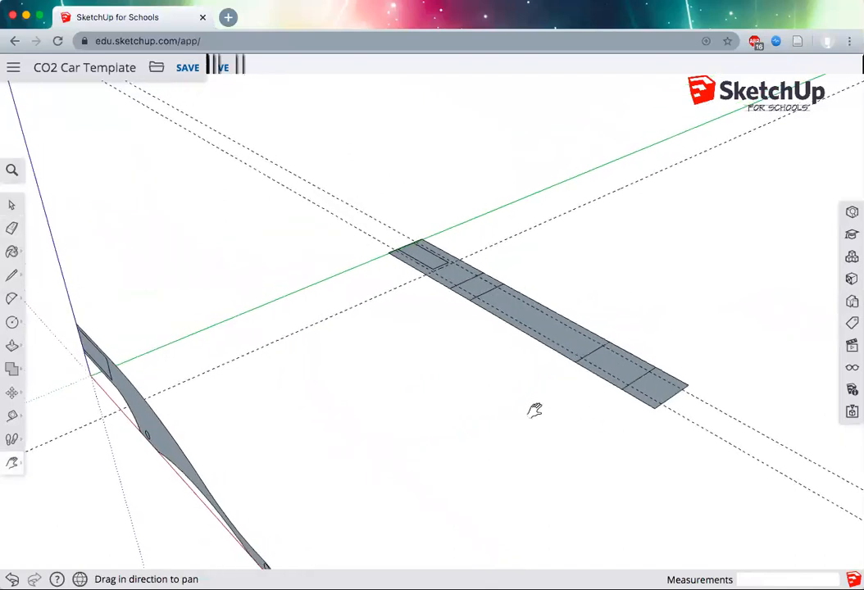
{"action": "scroll", "coordinate": [532, 338], "scroll_direction": "up", "scroll_amount": 5}
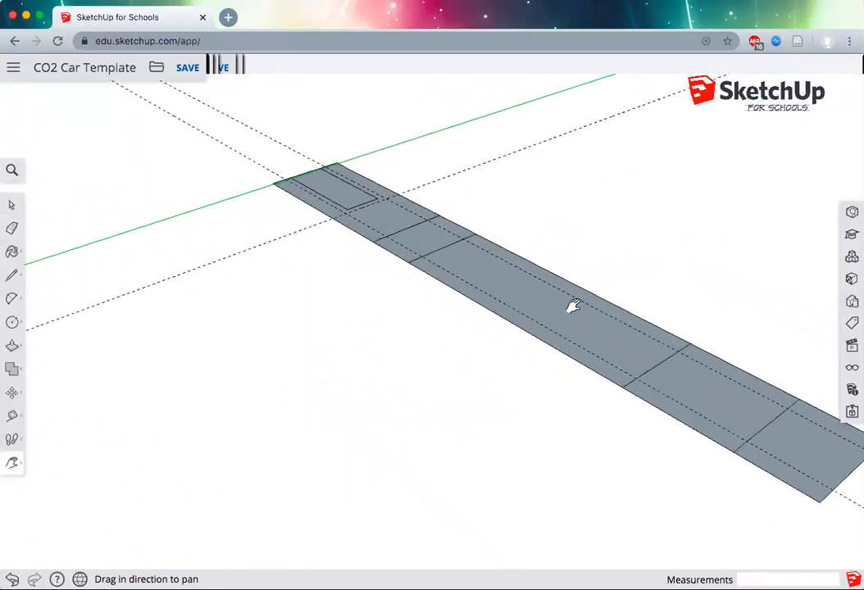
{"action": "left_click_drag", "start_coordinate": [508, 339], "coordinate": [465, 346]}
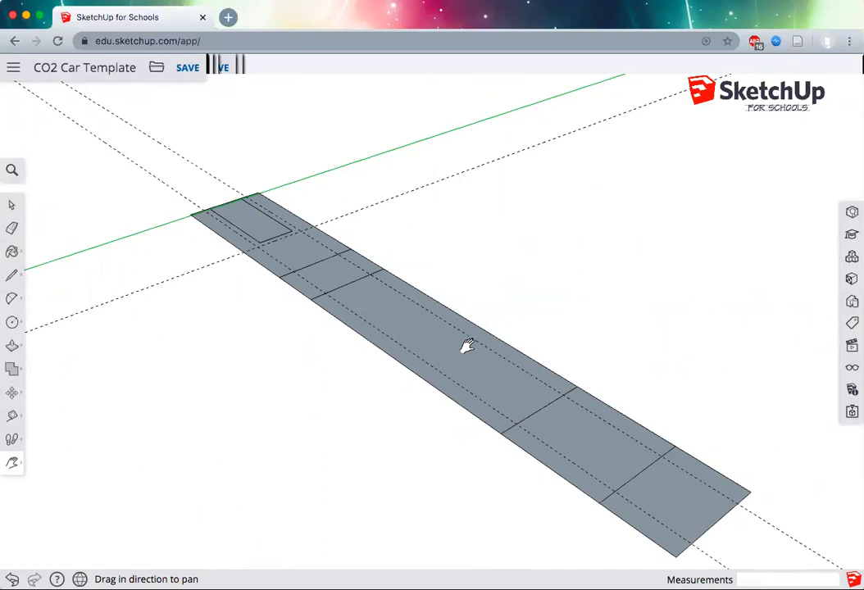
{"action": "scroll", "coordinate": [466, 346], "scroll_direction": "down", "scroll_amount": 5}
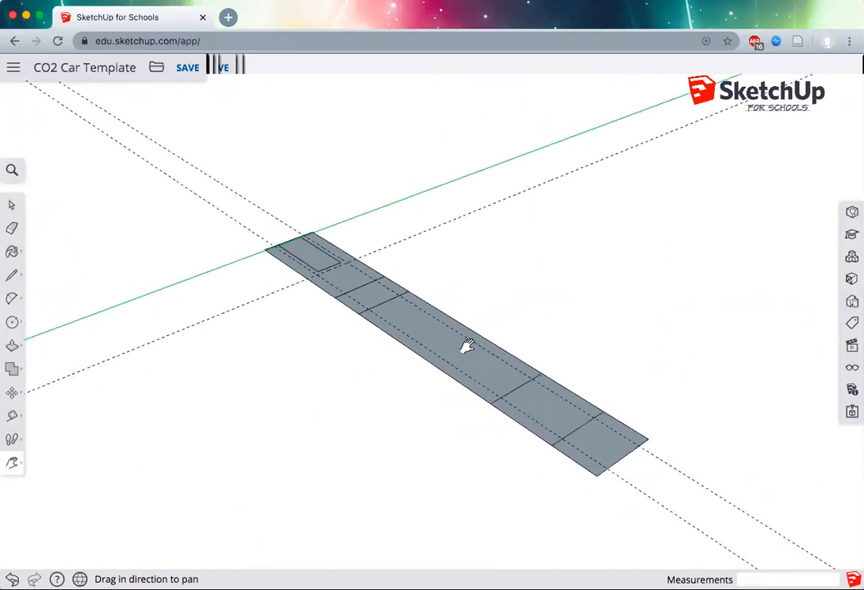
{"action": "scroll", "coordinate": [465, 346], "scroll_direction": "up", "scroll_amount": 4}
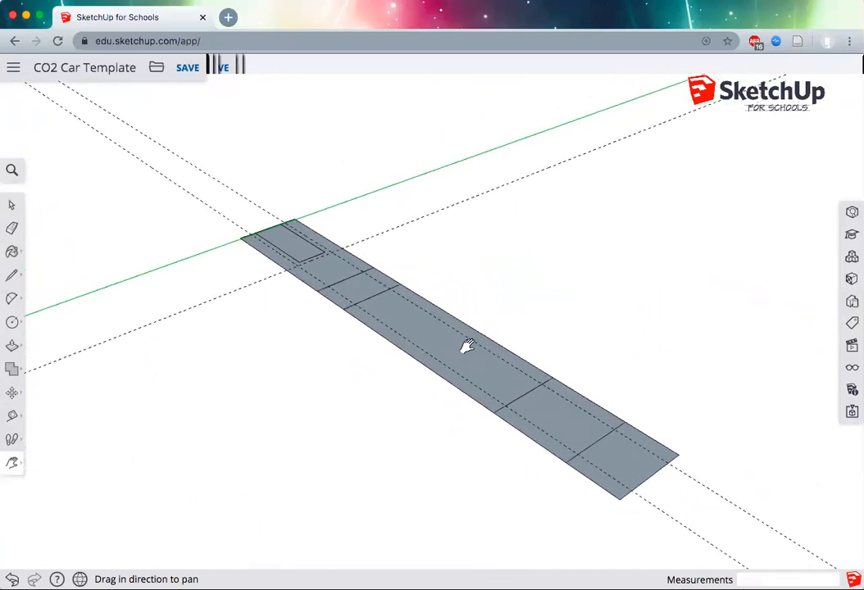
{"action": "scroll", "coordinate": [465, 346], "scroll_direction": "down", "scroll_amount": 4}
{"action": "scroll", "coordinate": [466, 346], "scroll_direction": "down", "scroll_amount": 3}
{"action": "scroll", "coordinate": [466, 346], "scroll_direction": "up", "scroll_amount": 4}
{"action": "scroll", "coordinate": [466, 346], "scroll_direction": "up", "scroll_amount": 3}
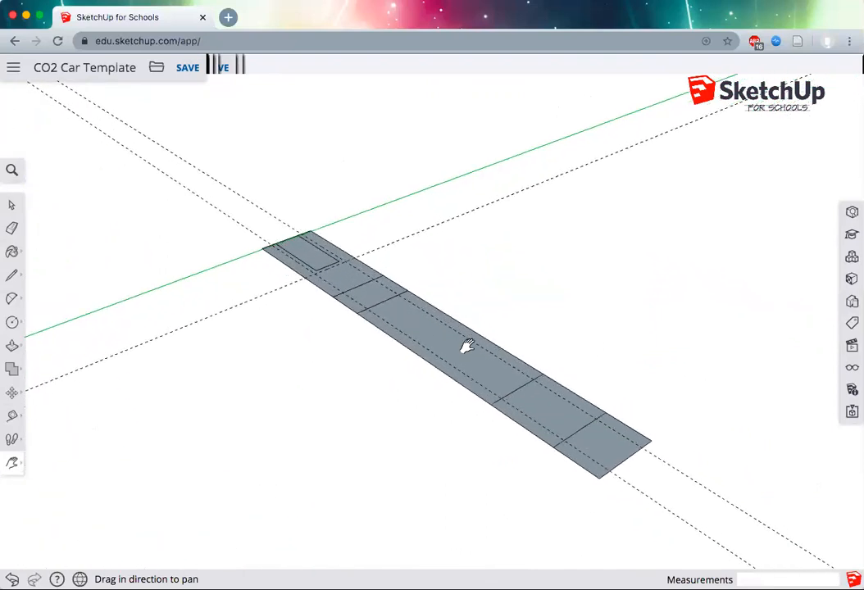
{"action": "key", "text": "e"}
{"action": "scroll", "coordinate": [358, 427], "scroll_direction": "down", "scroll_amount": 1}
{"action": "scroll", "coordinate": [357, 426], "scroll_direction": "down", "scroll_amount": 1}
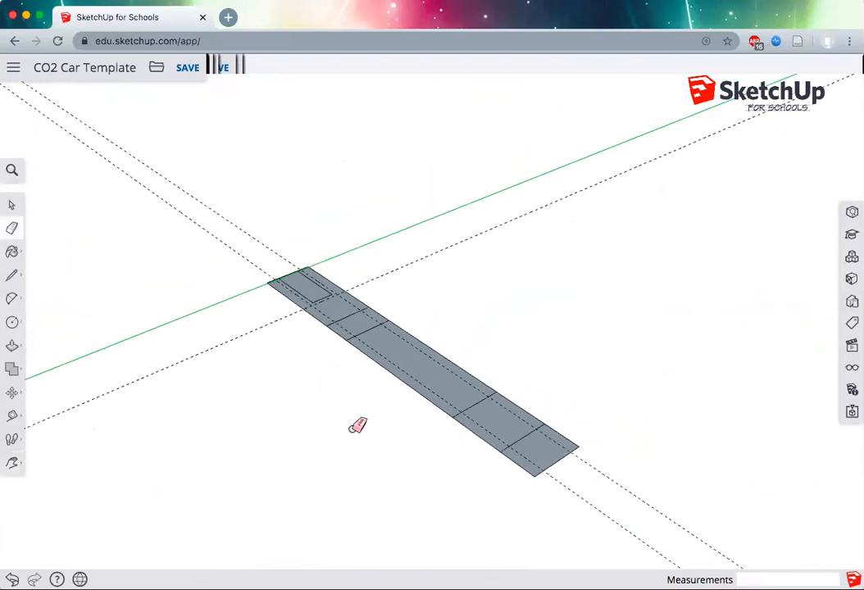
Erase the top-view template's outer edges ahead of the nose line and save the model.
{"action": "key", "text": "h"}
{"action": "mouse_move", "coordinate": [356, 362]}
{"action": "left_mouse_down"}
{"action": "mouse_move", "coordinate": [418, 200]}
{"action": "mouse_move", "coordinate": [425, 220]}
{"action": "left_mouse_up"}
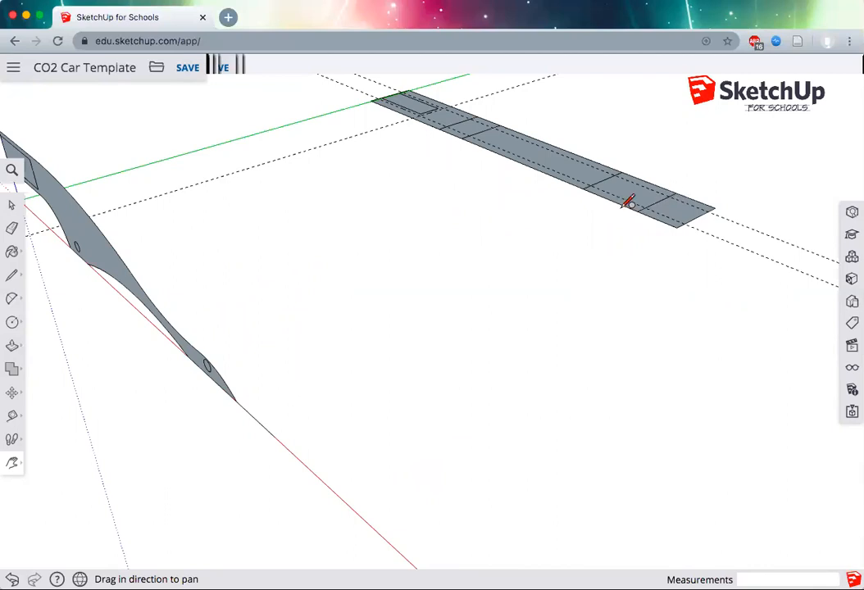
{"action": "key", "text": "c"}
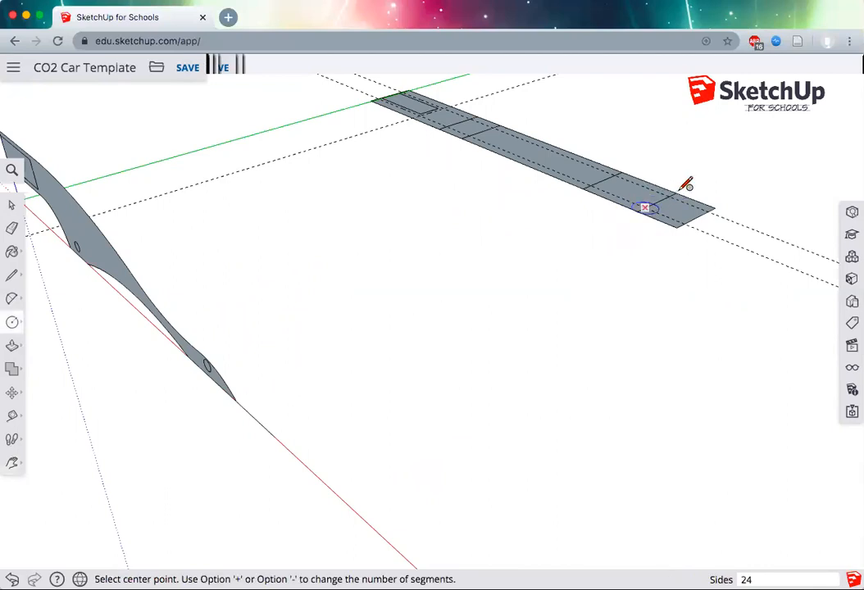
{"action": "key", "text": "e"}
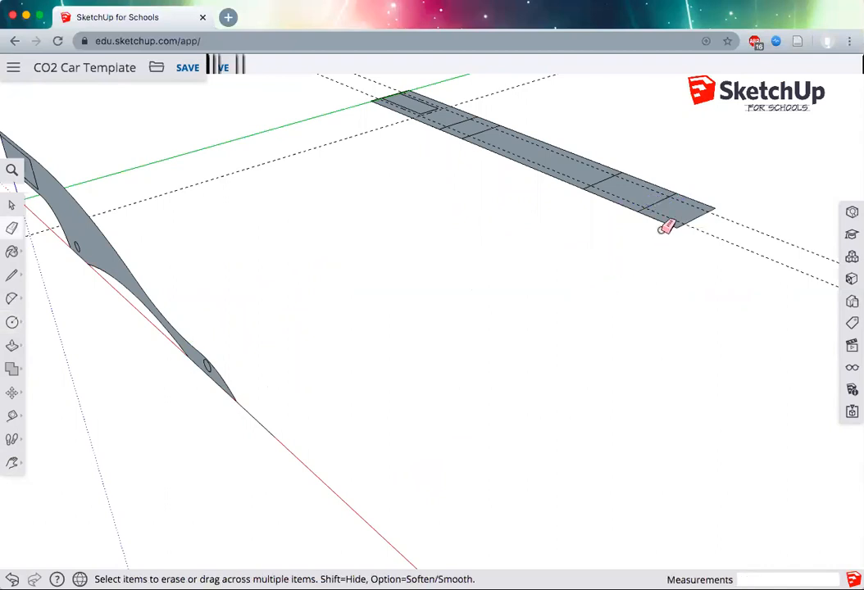
{"action": "left_click", "coordinate": [662, 216]}
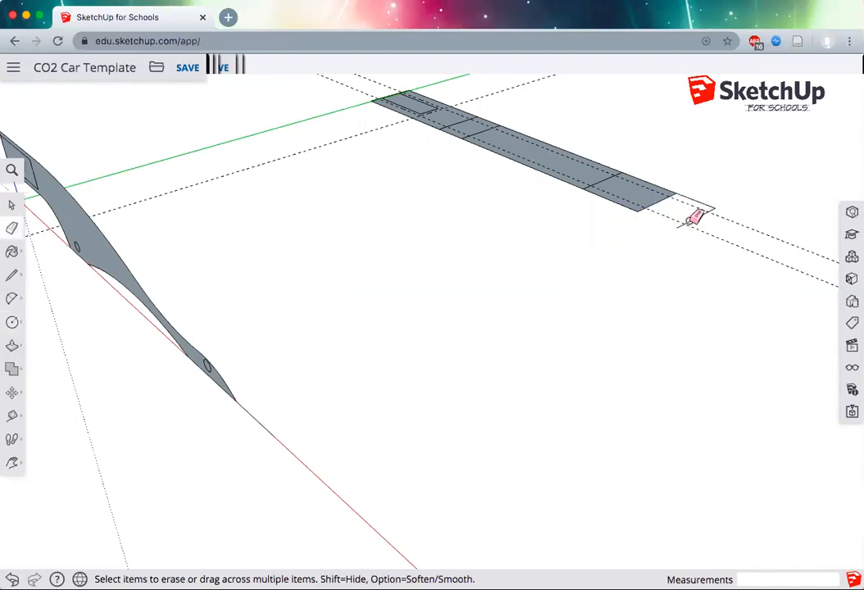
{"action": "left_click", "coordinate": [704, 204]}
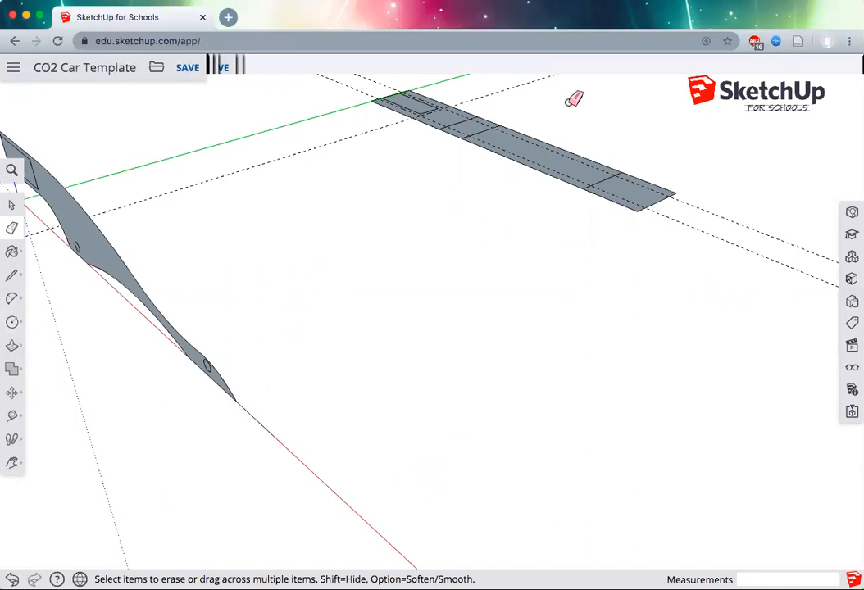
{"action": "left_click", "coordinate": [192, 73]}
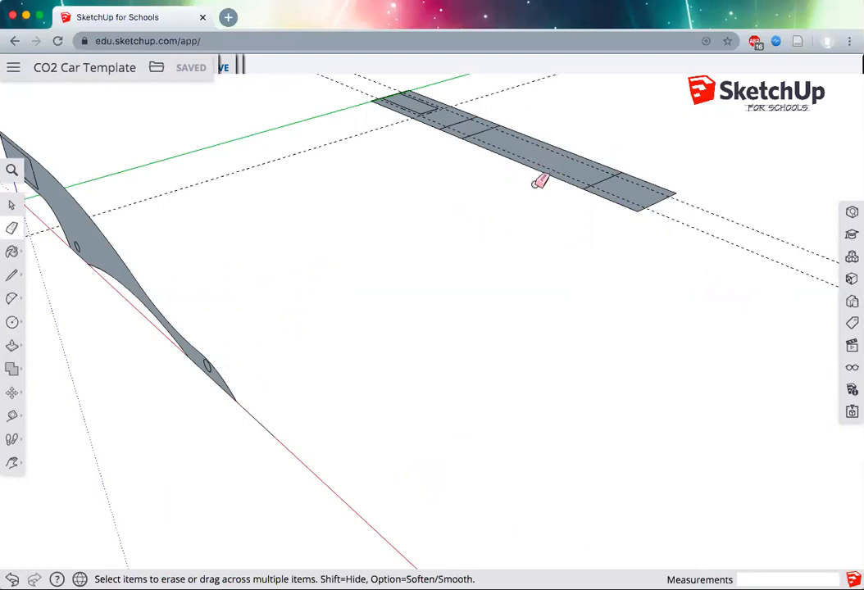
Draw two 2 1/8" lines over the lengthwise guides beside the cartridge rectangle, from the template's rear edge to the crosswise guide.
{"action": "key", "text": "h"}
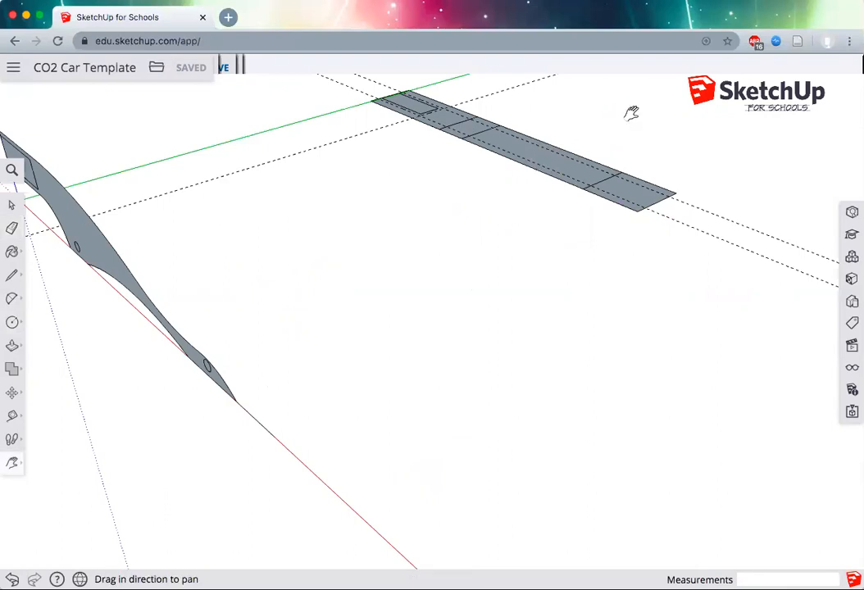
{"action": "left_click_drag", "start_coordinate": [571, 198], "coordinate": [536, 274]}
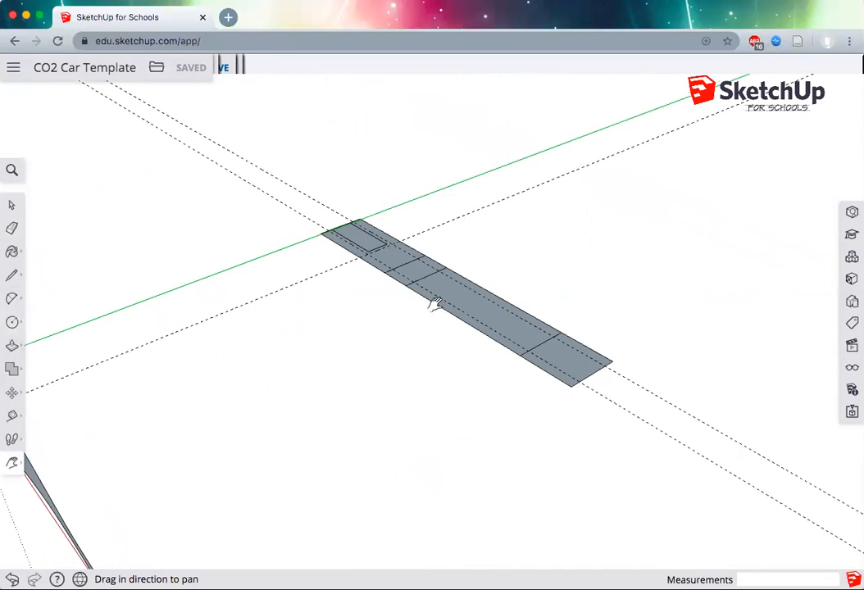
{"action": "scroll", "coordinate": [433, 303], "scroll_direction": "up", "scroll_amount": 5}
{"action": "left_click_drag", "start_coordinate": [453, 255], "coordinate": [373, 279]}
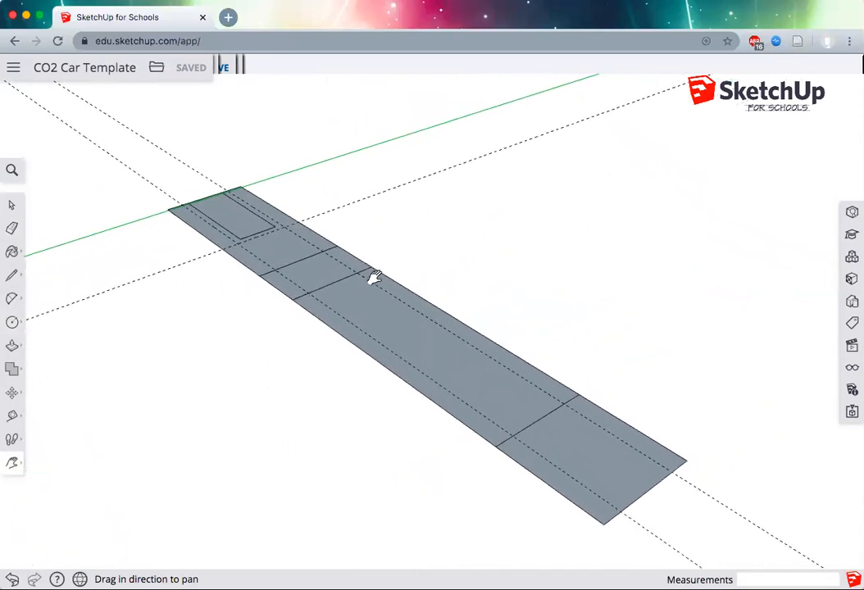
{"action": "left_click", "coordinate": [12, 279]}
{"action": "left_click", "coordinate": [43, 269]}
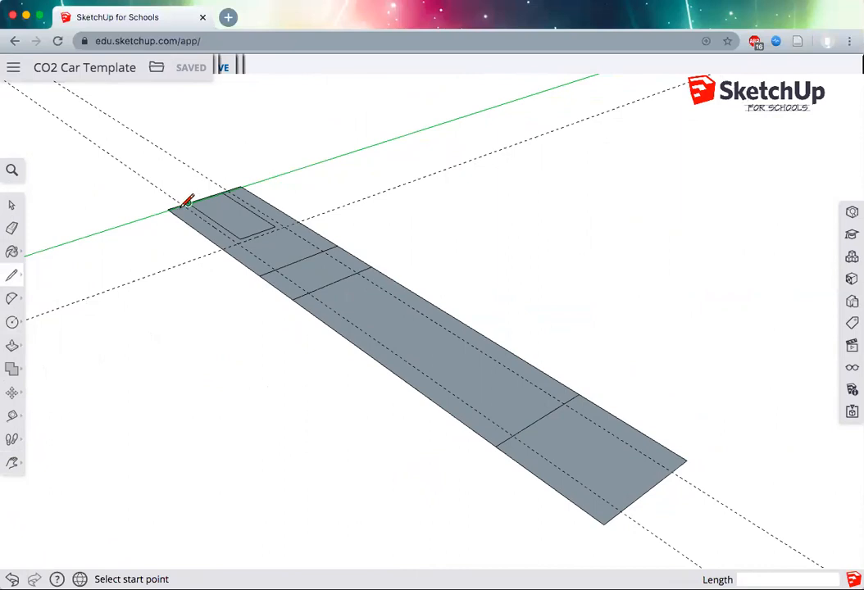
{"action": "scroll", "coordinate": [187, 201], "scroll_direction": "up", "scroll_amount": 5}
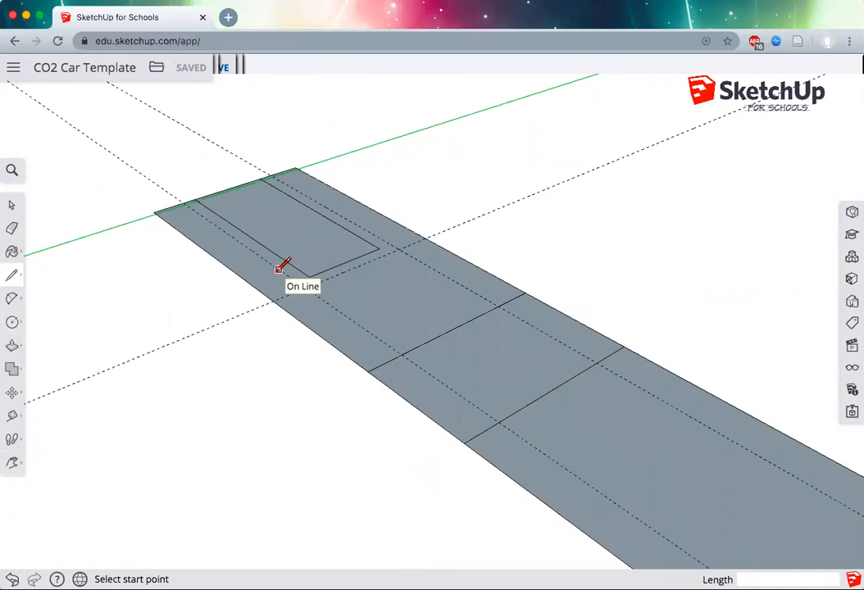
{"action": "left_click", "coordinate": [184, 200]}
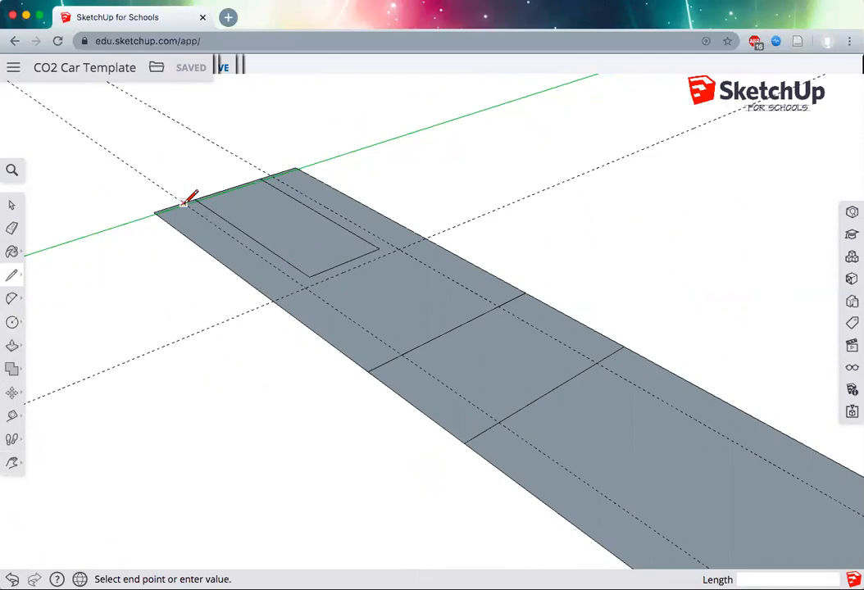
{"action": "left_click", "coordinate": [305, 287]}
{"action": "key", "text": "Escape"}
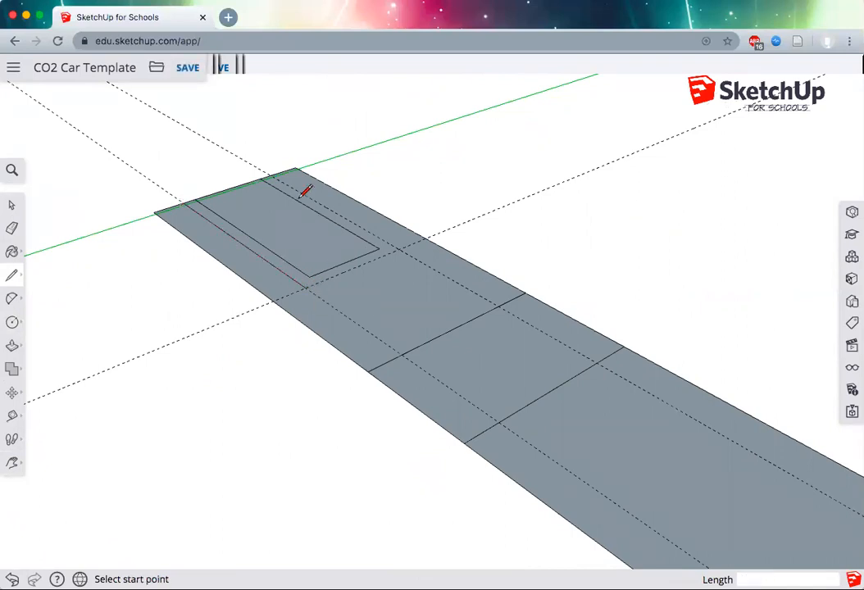
{"action": "left_click", "coordinate": [270, 176]}
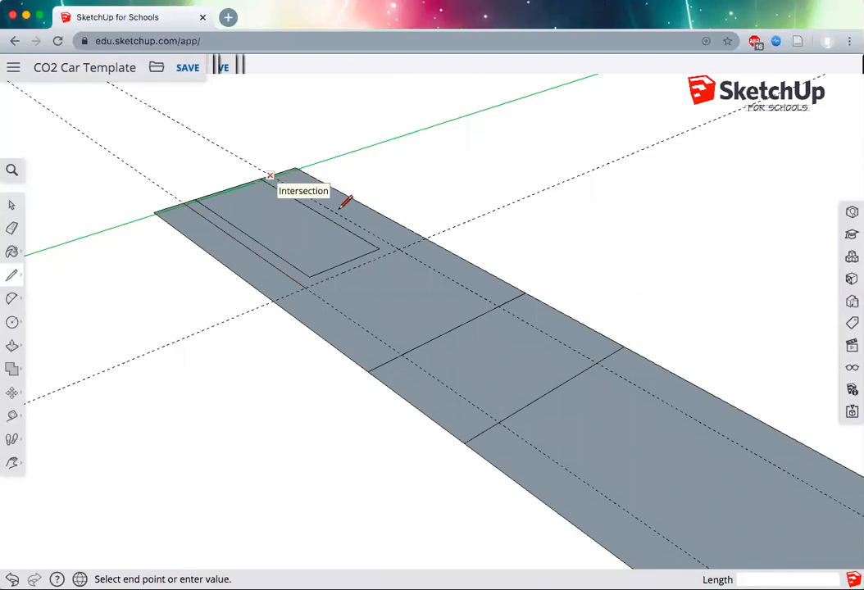
{"action": "left_click", "coordinate": [398, 248]}
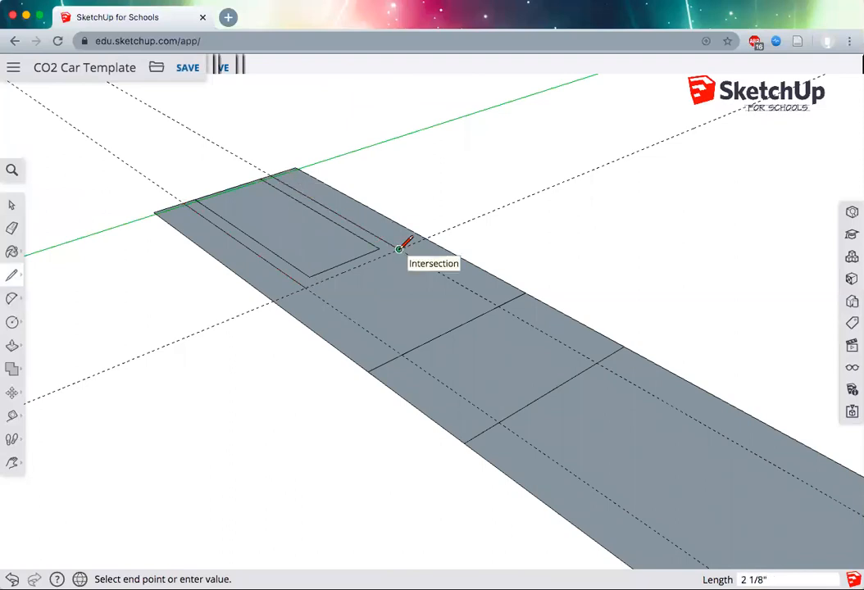
{"action": "key", "text": "Escape"}
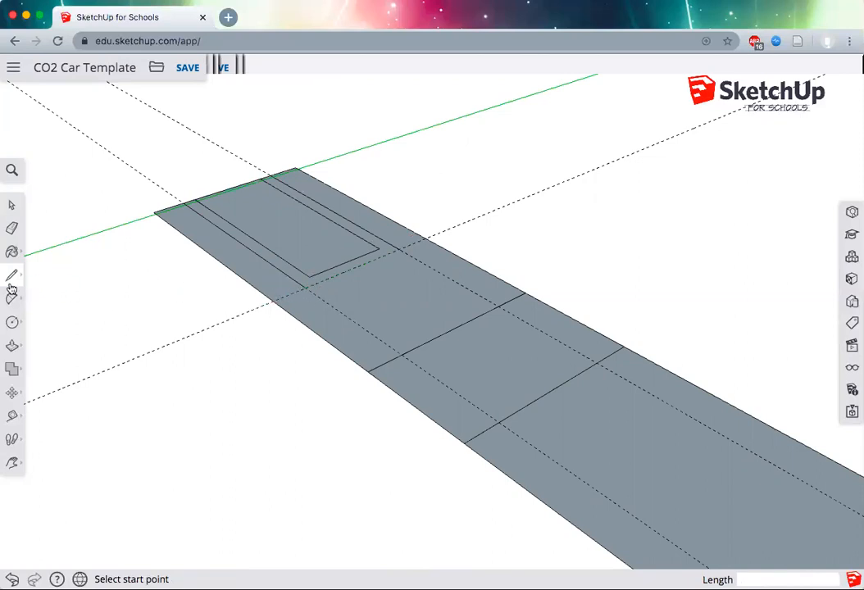
Draw two diagonal lines about 1 5/16" long from the front ends of the guide lines to the outer ends of the first rear section line.
{"action": "left_click", "coordinate": [305, 288]}
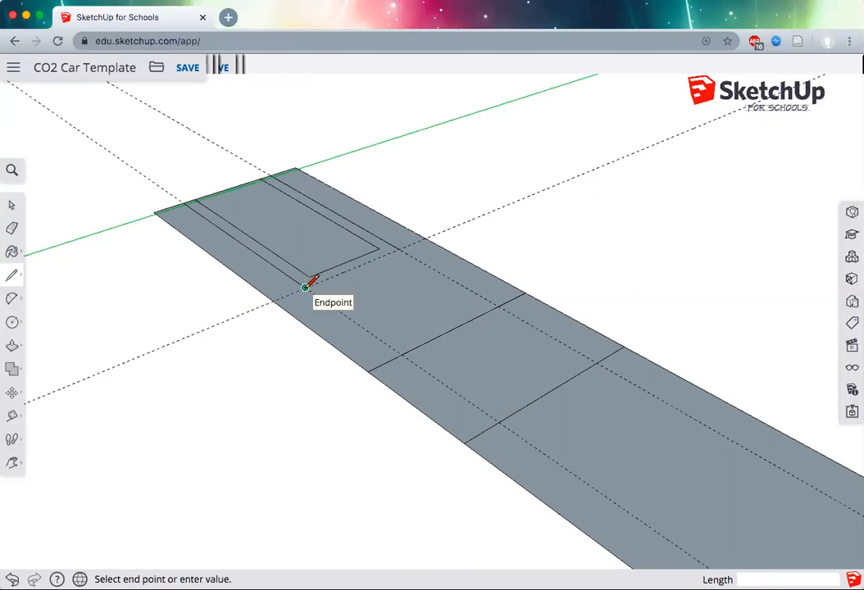
{"action": "left_click", "coordinate": [368, 371]}
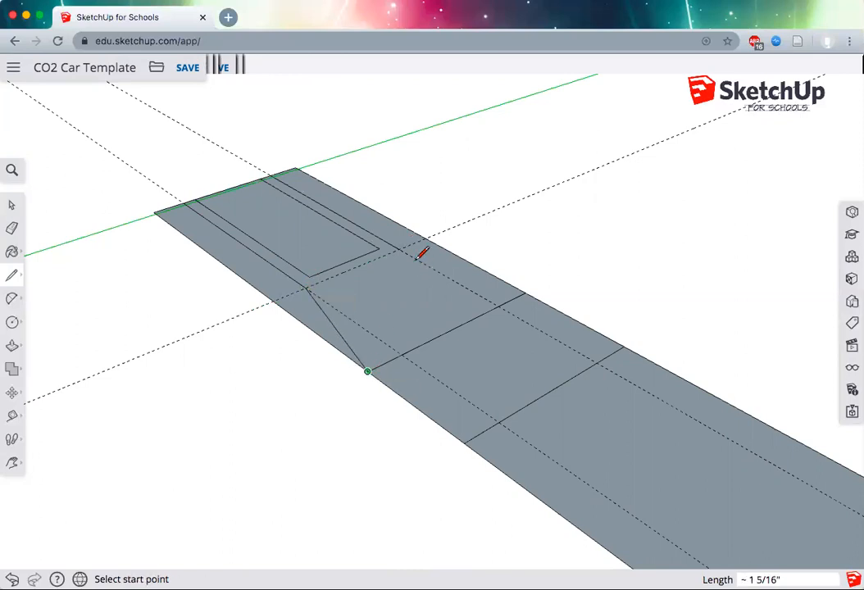
{"action": "left_click", "coordinate": [398, 249]}
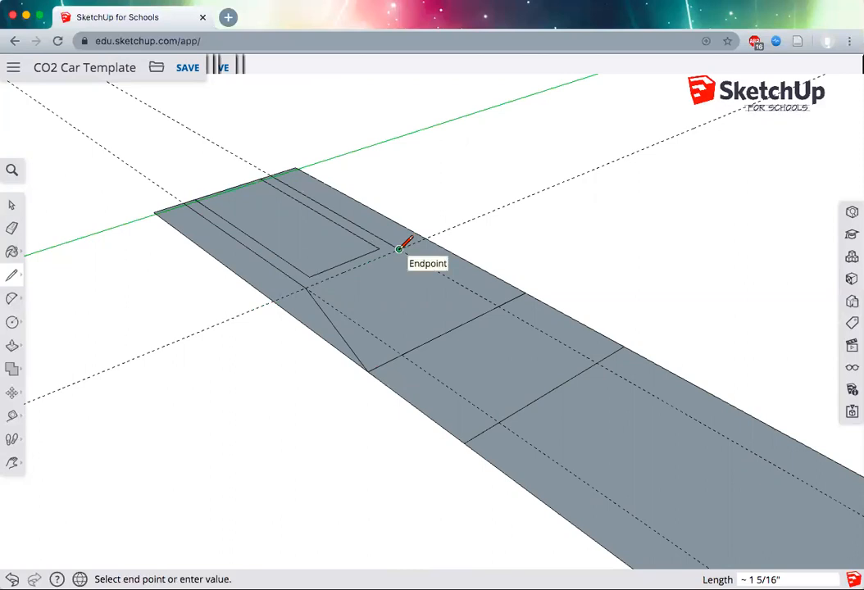
{"action": "left_click", "coordinate": [525, 291]}
Draw two tapering lines about 4 11/16" long from the second rear section line's outer ends to where the lengthwise guides cross the front section line.
{"action": "scroll", "coordinate": [603, 329], "scroll_direction": "down", "scroll_amount": 4}
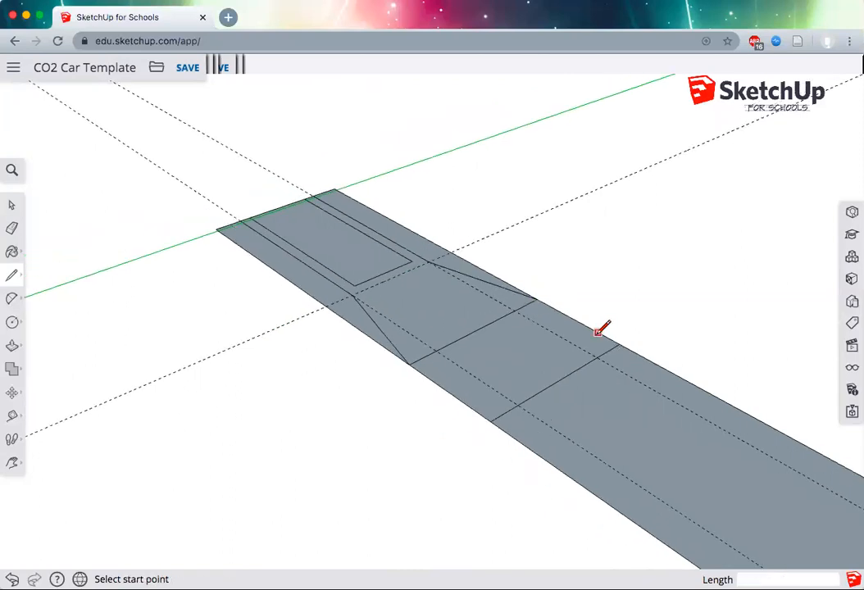
{"action": "scroll", "coordinate": [601, 330], "scroll_direction": "down", "scroll_amount": 3}
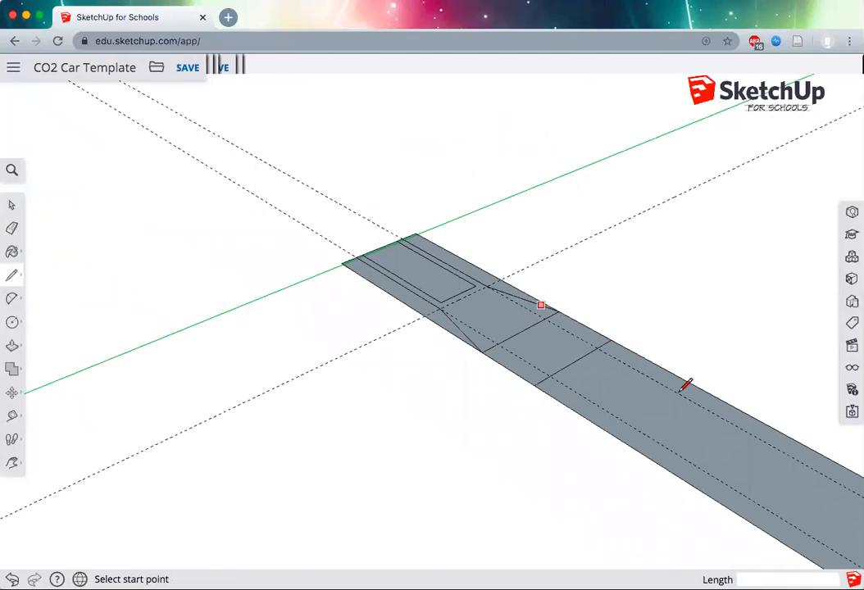
{"action": "left_click_drag", "start_coordinate": [349, 317], "coordinate": [341, 312]}
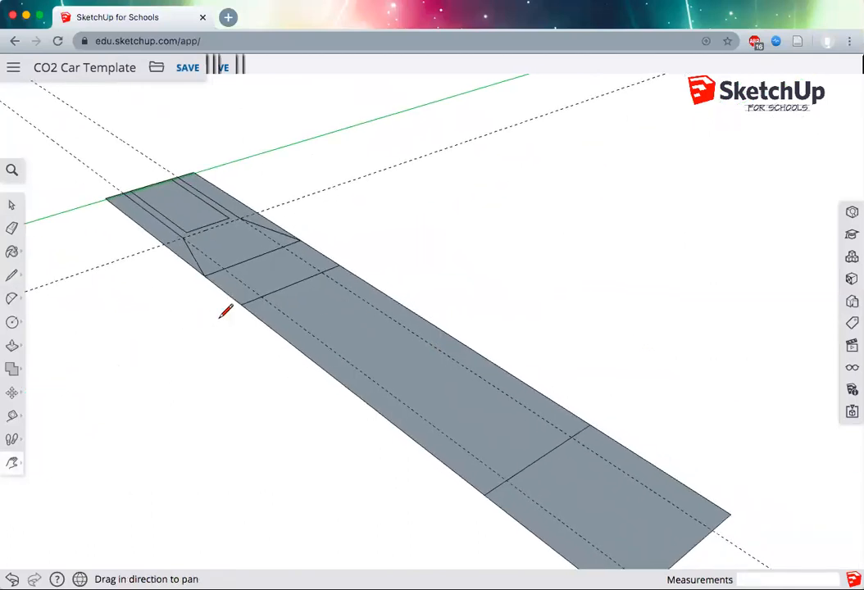
{"action": "key", "text": "l"}
{"action": "left_click", "coordinate": [339, 264]}
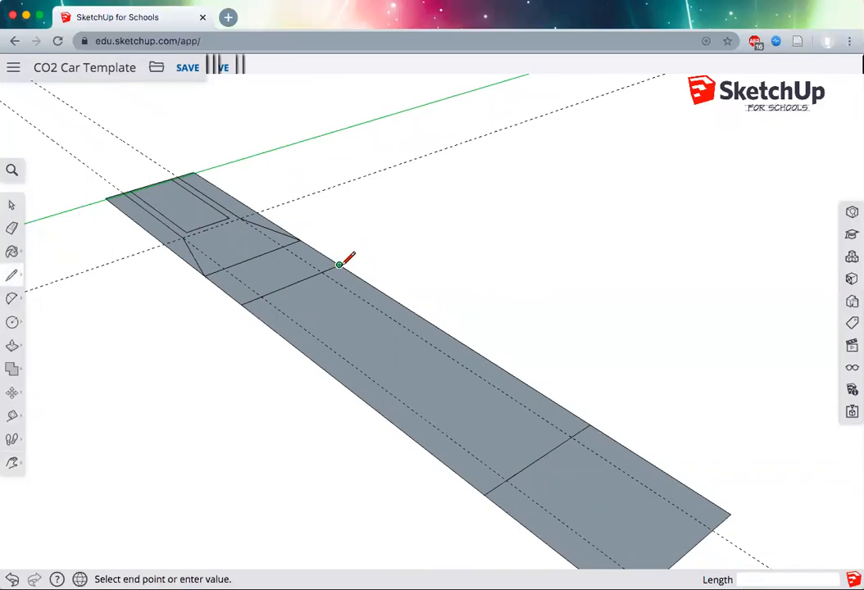
{"action": "left_click", "coordinate": [574, 432]}
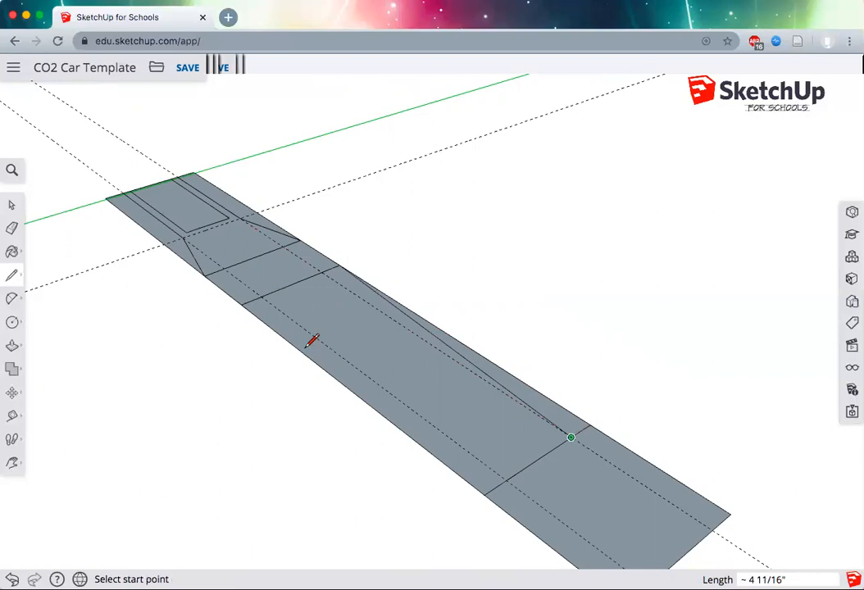
{"action": "left_click", "coordinate": [241, 305]}
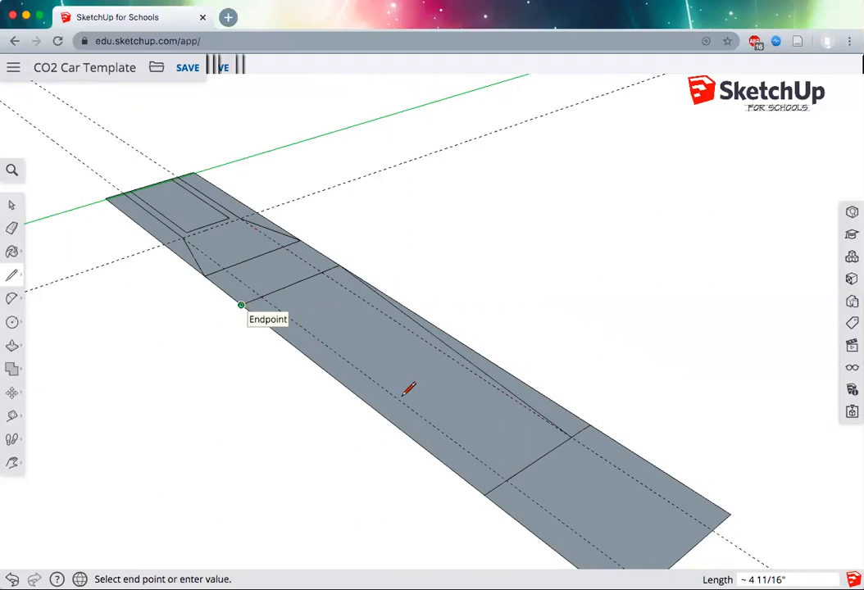
{"action": "left_click", "coordinate": [574, 435]}
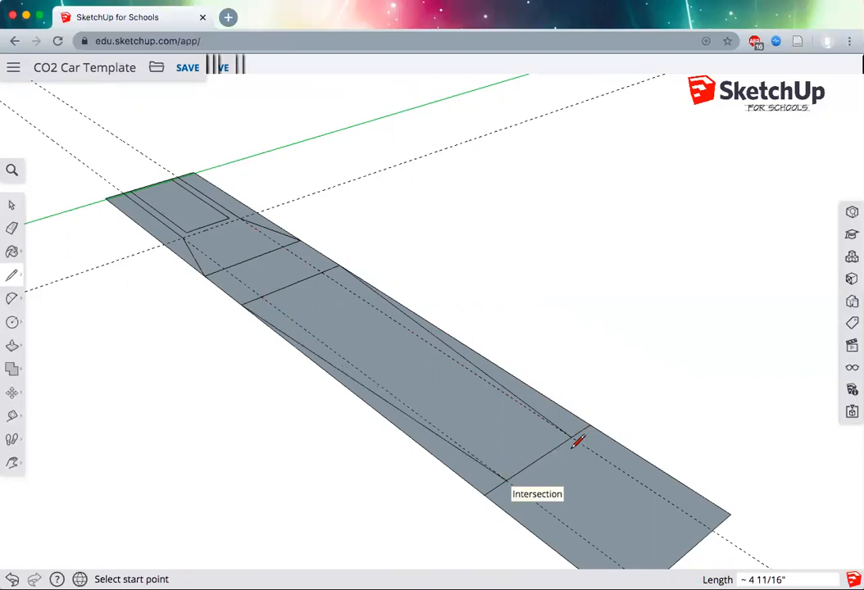
Draw a pointed nose with two lines about 1 13/16" long from the front section line's guide intersections to the midpoint of the template's front edge.
{"action": "scroll", "coordinate": [576, 438], "scroll_direction": "down", "scroll_amount": 3}
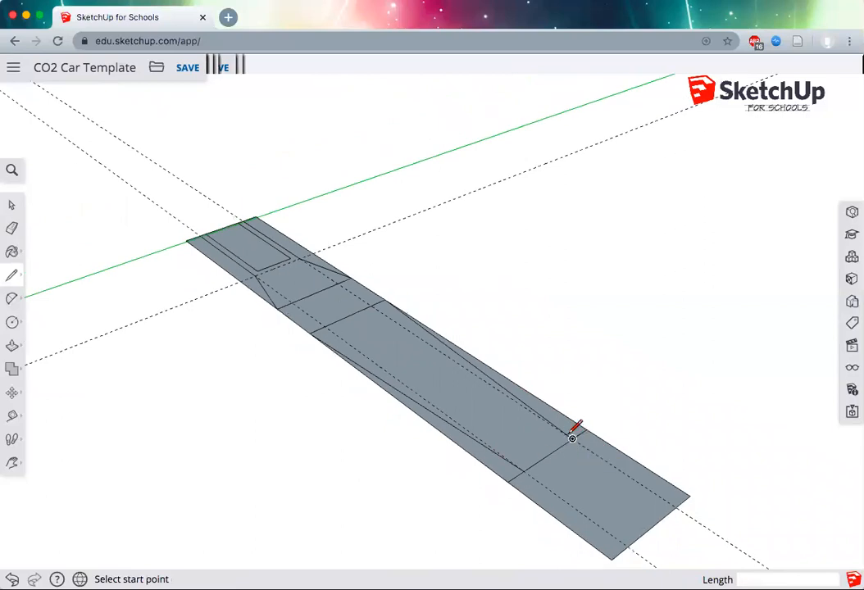
{"action": "left_click", "coordinate": [524, 471]}
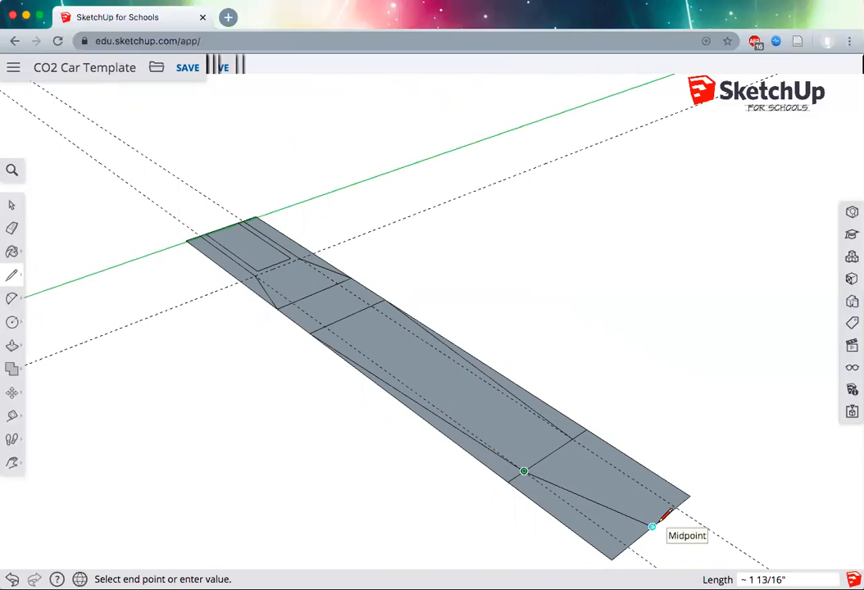
{"action": "left_click", "coordinate": [653, 526]}
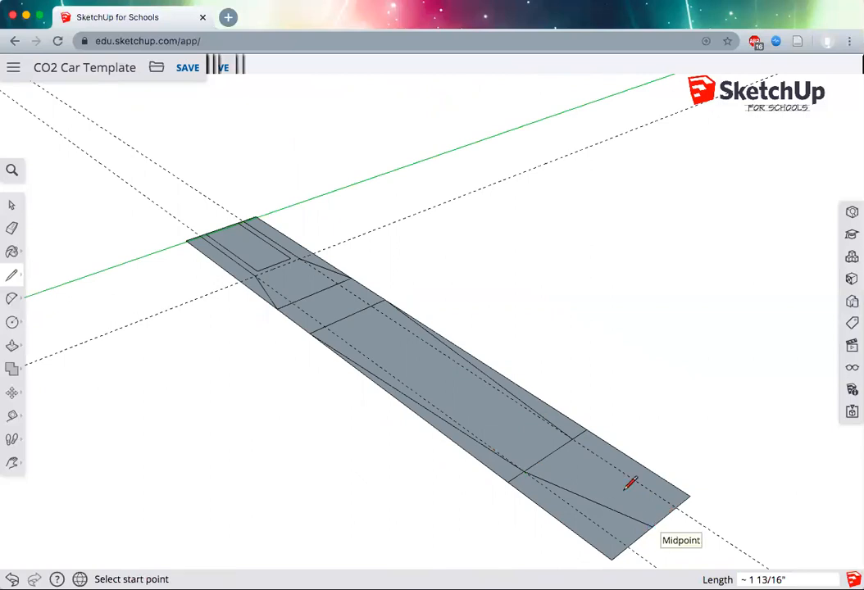
{"action": "left_click", "coordinate": [573, 437]}
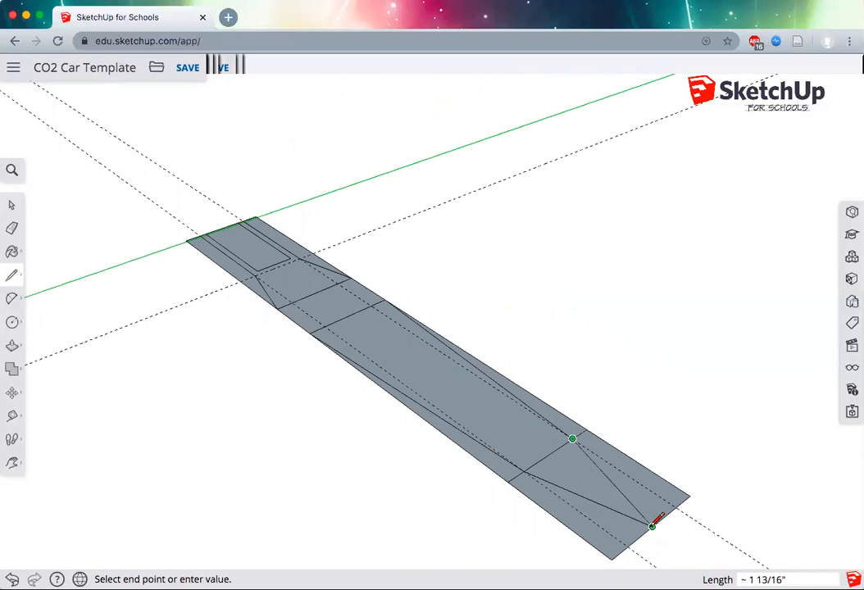
{"action": "left_click", "coordinate": [652, 527]}
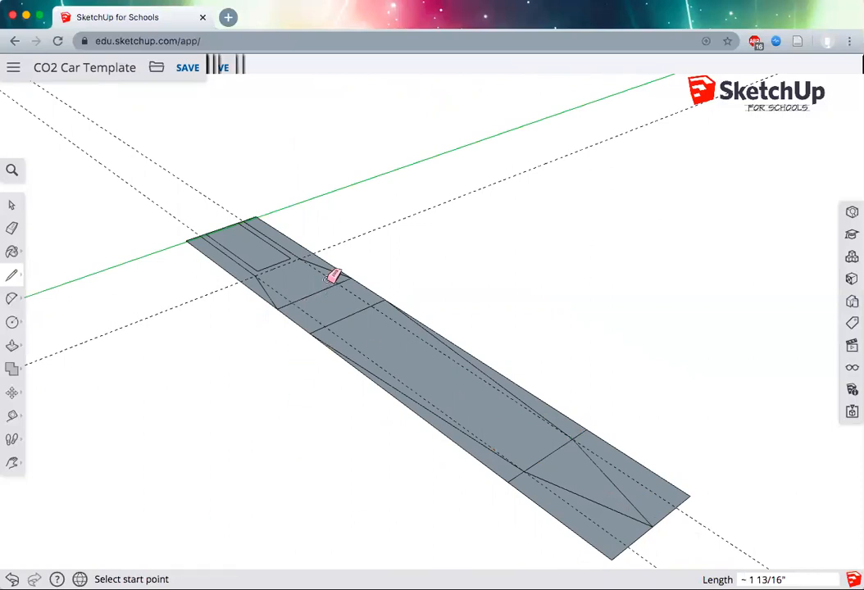
Erase the template edges and section line ends outside the pointed car outline, along with one lengthwise guide.
{"action": "key", "text": "e"}
{"action": "left_click", "coordinate": [203, 241]}
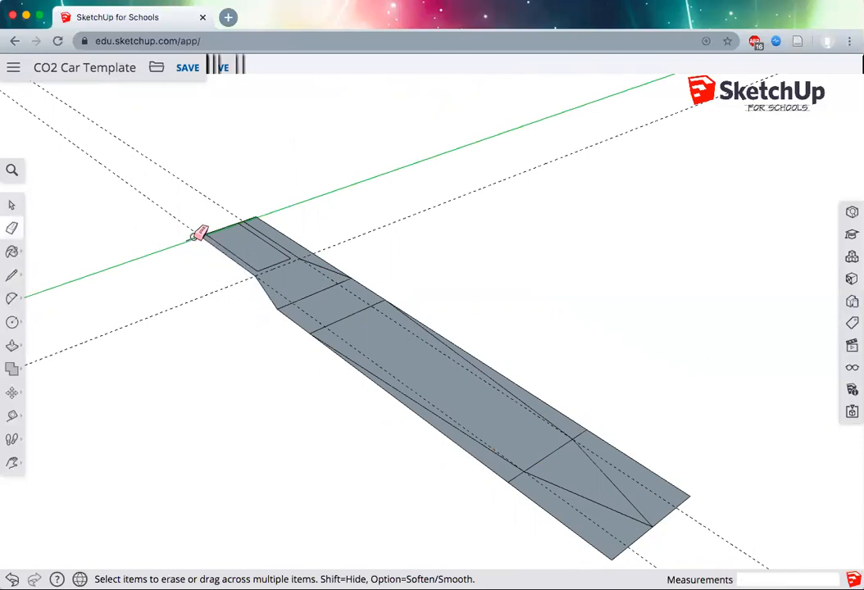
{"action": "left_click", "coordinate": [250, 220]}
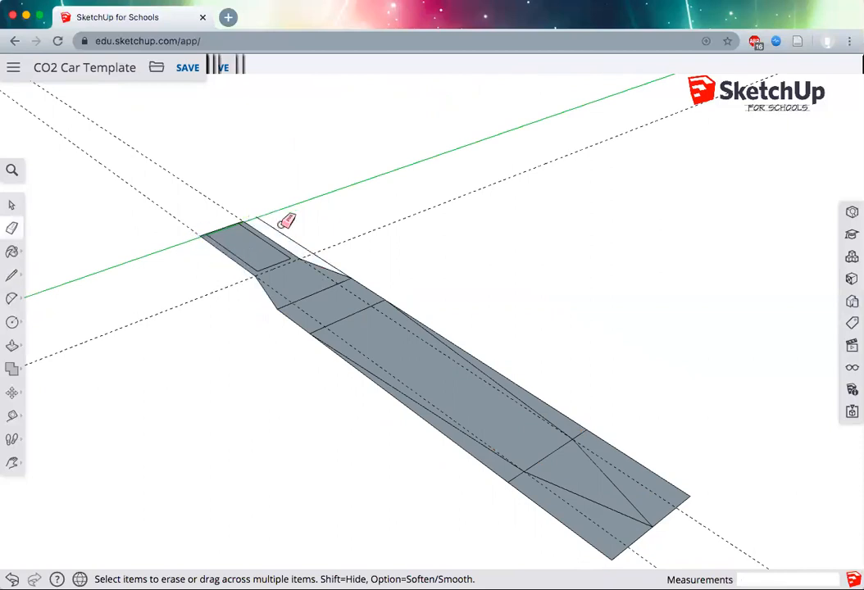
{"action": "left_click", "coordinate": [283, 235]}
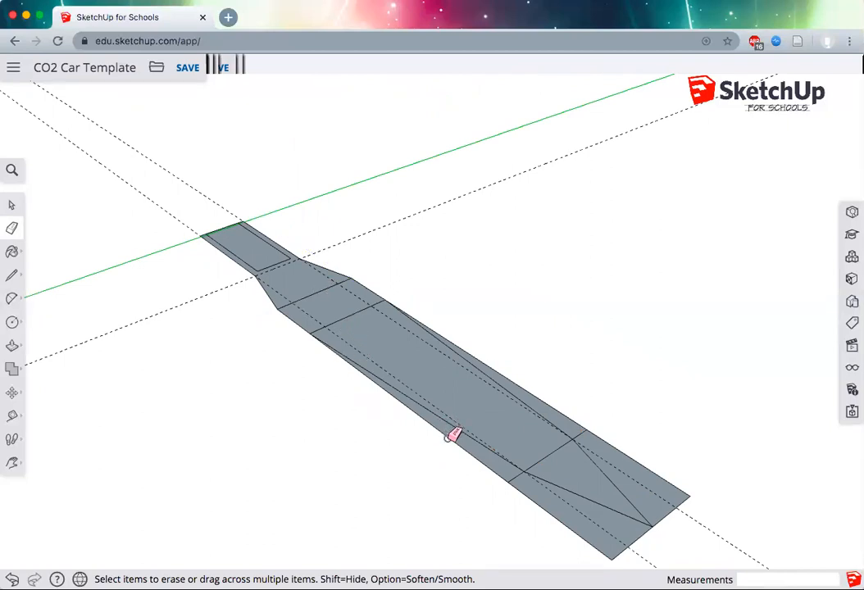
{"action": "left_click", "coordinate": [445, 437]}
{"action": "left_click", "coordinate": [542, 401]}
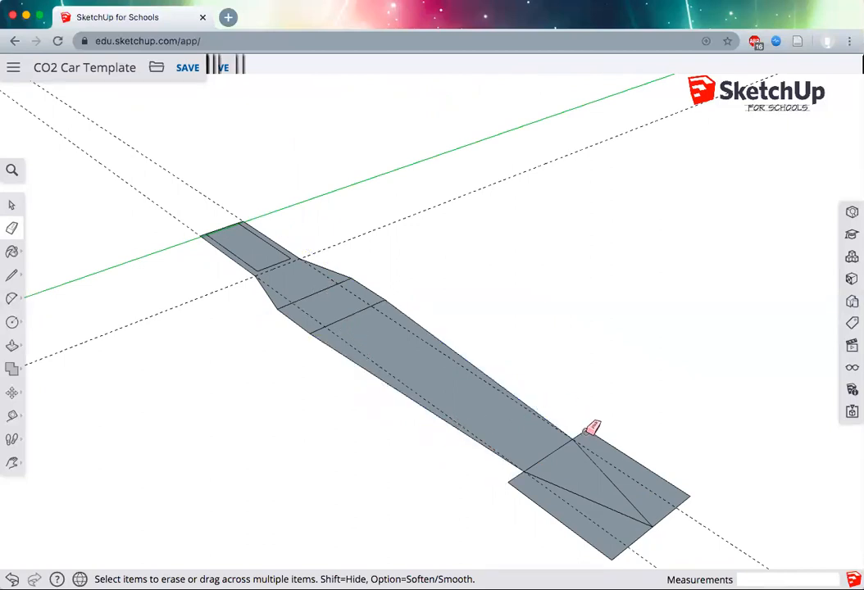
{"action": "left_click", "coordinate": [582, 432]}
{"action": "left_click", "coordinate": [618, 447]}
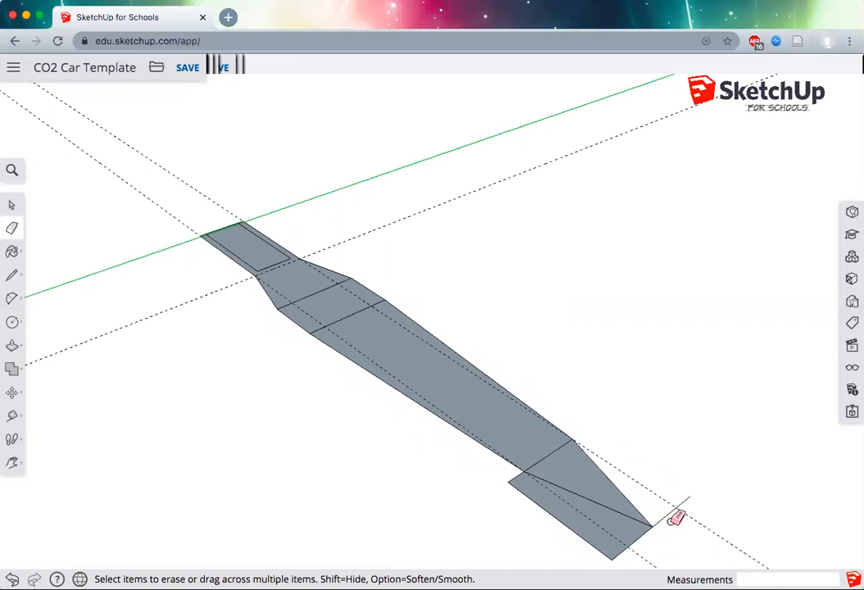
{"action": "left_click_drag", "start_coordinate": [636, 543], "coordinate": [592, 540]}
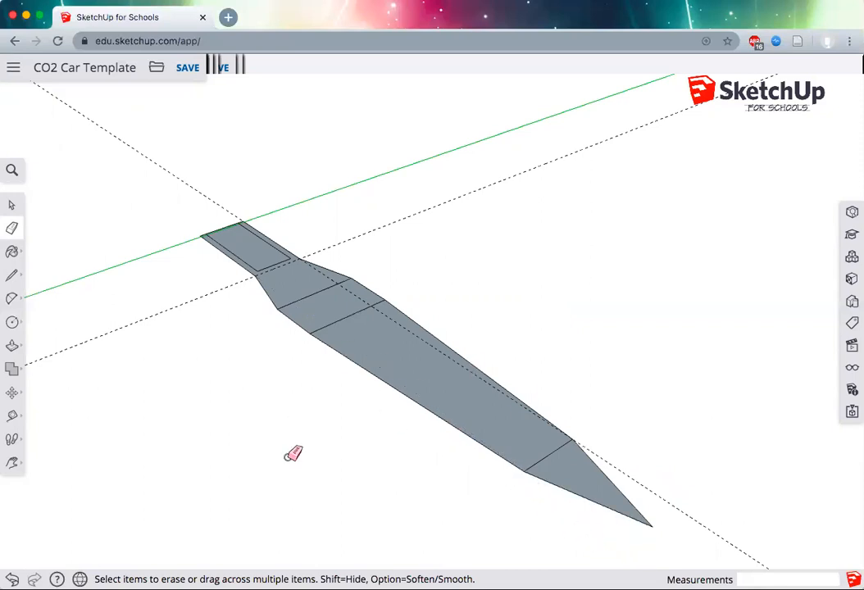
Examine the straight-sided top-view outline together with the side profile from farther away and up close.
{"action": "scroll", "coordinate": [293, 455], "scroll_direction": "down", "scroll_amount": 3}
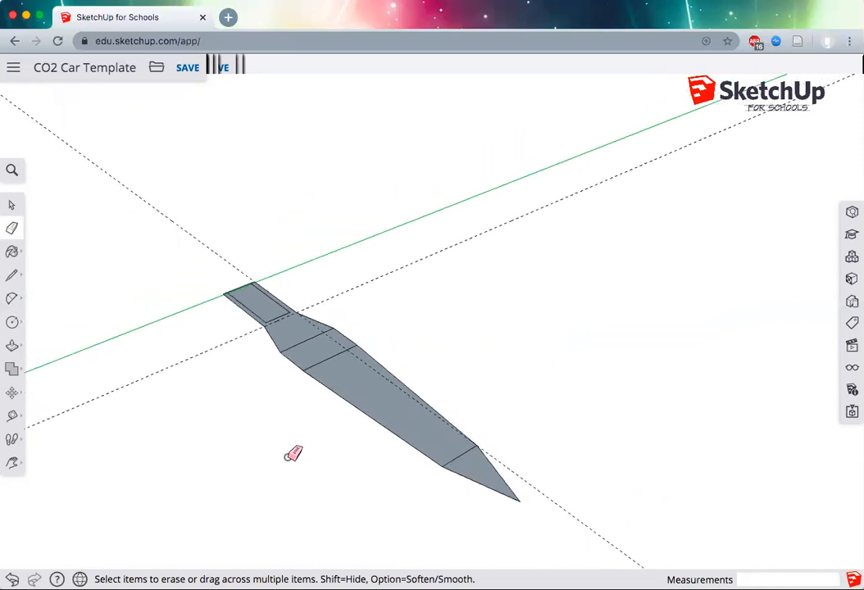
{"action": "key", "text": "h"}
{"action": "mouse_move", "coordinate": [323, 314]}
{"action": "left_mouse_down"}
{"action": "mouse_move", "coordinate": [401, 199]}
{"action": "mouse_move", "coordinate": [438, 174]}
{"action": "left_mouse_up"}
{"action": "scroll", "coordinate": [438, 173], "scroll_direction": "down", "scroll_amount": 4}
{"action": "scroll", "coordinate": [457, 174], "scroll_direction": "up", "scroll_amount": 1}
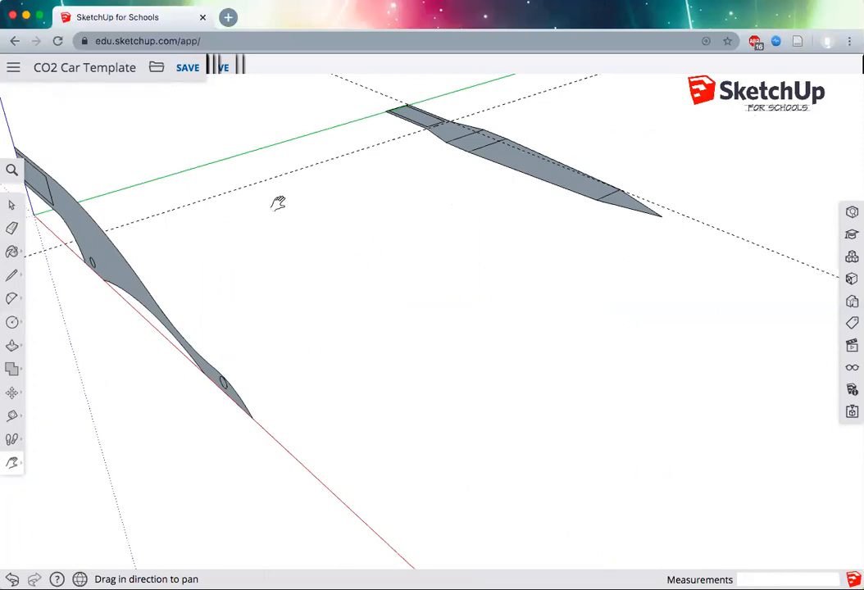
{"action": "scroll", "coordinate": [372, 150], "scroll_direction": "up", "scroll_amount": 3}
{"action": "scroll", "coordinate": [463, 135], "scroll_direction": "down", "scroll_amount": 3}
{"action": "left_click_drag", "start_coordinate": [517, 160], "coordinate": [437, 261]}
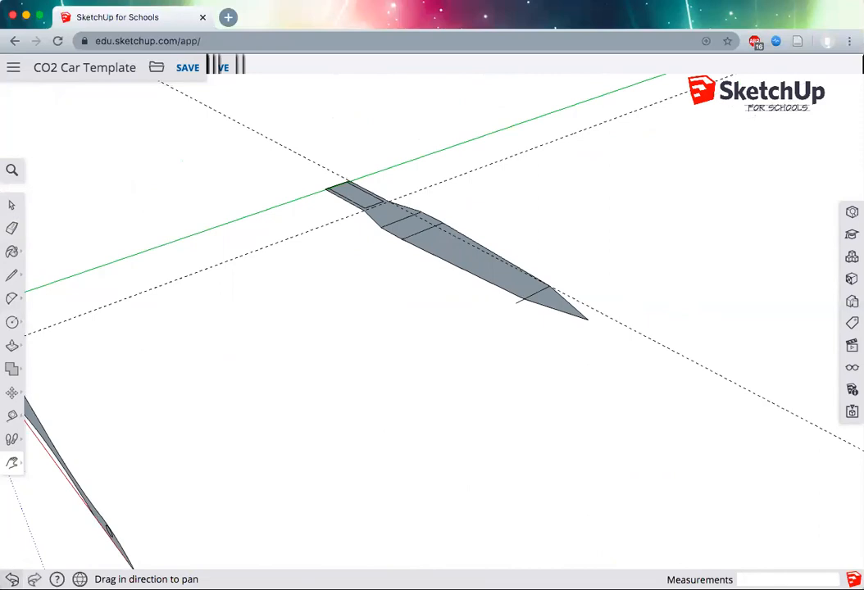
Undo the erasures, the nose lines, the tapering lines and the rear diagonals on the top-view template.
{"action": "left_click", "coordinate": [13, 581]}
{"action": "left_click", "coordinate": [14, 580]}
{"action": "left_click", "coordinate": [13, 581]}
{"action": "left_click", "coordinate": [13, 580]}
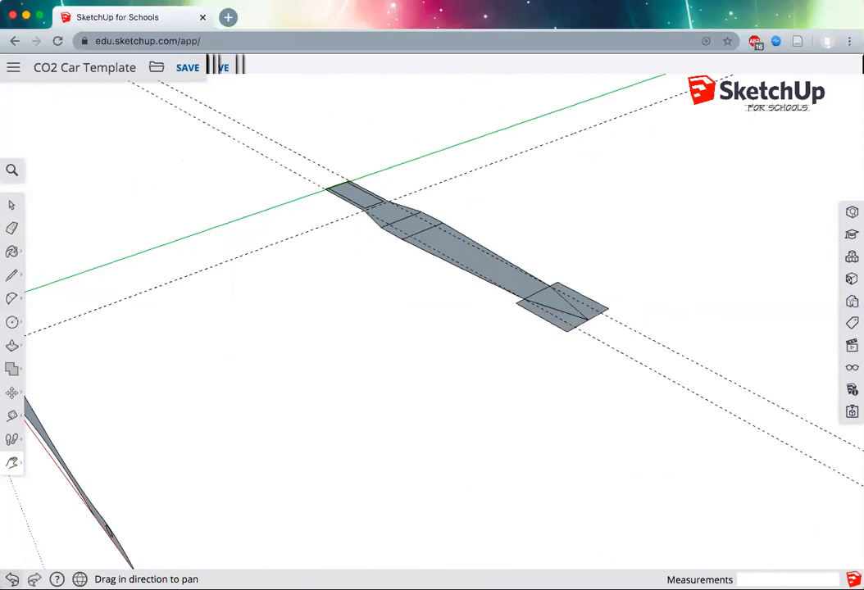
{"action": "left_click", "coordinate": [13, 580]}
{"action": "left_click", "coordinate": [13, 580]}
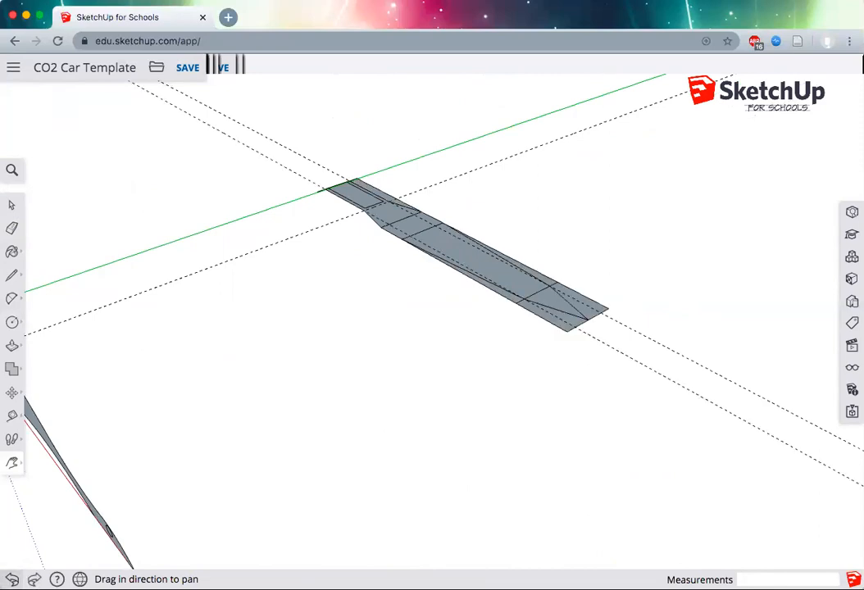
{"action": "left_click", "coordinate": [13, 581]}
{"action": "left_click", "coordinate": [13, 581]}
{"action": "left_click", "coordinate": [13, 580]}
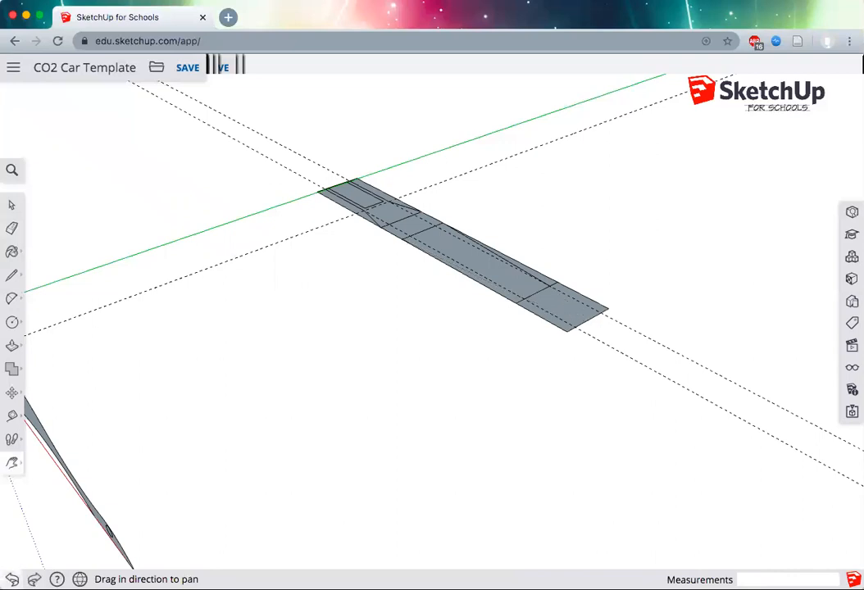
{"action": "left_click", "coordinate": [13, 580]}
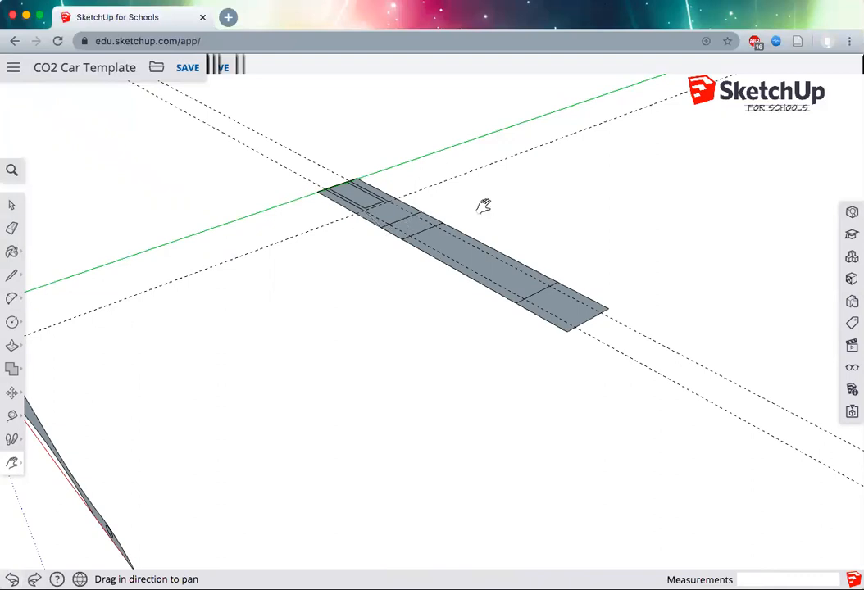
Draw inward-bulging arcs from the cartridge-side lines' front ends to the first rear section line's outer ends, with bulges of about 1/8" and 1/16".
{"action": "scroll", "coordinate": [508, 199], "scroll_direction": "up", "scroll_amount": 4}
{"action": "scroll", "coordinate": [507, 202], "scroll_direction": "up", "scroll_amount": 2}
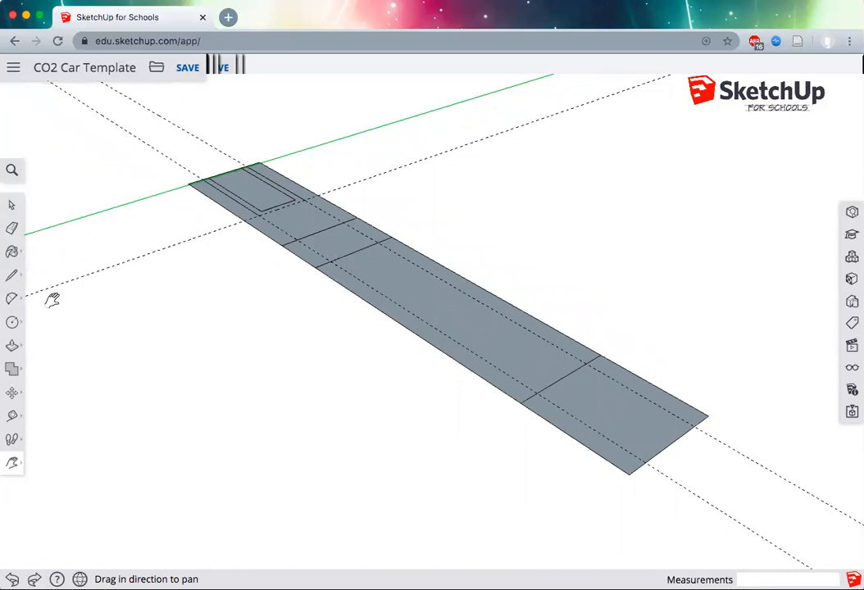
{"action": "left_click", "coordinate": [10, 305]}
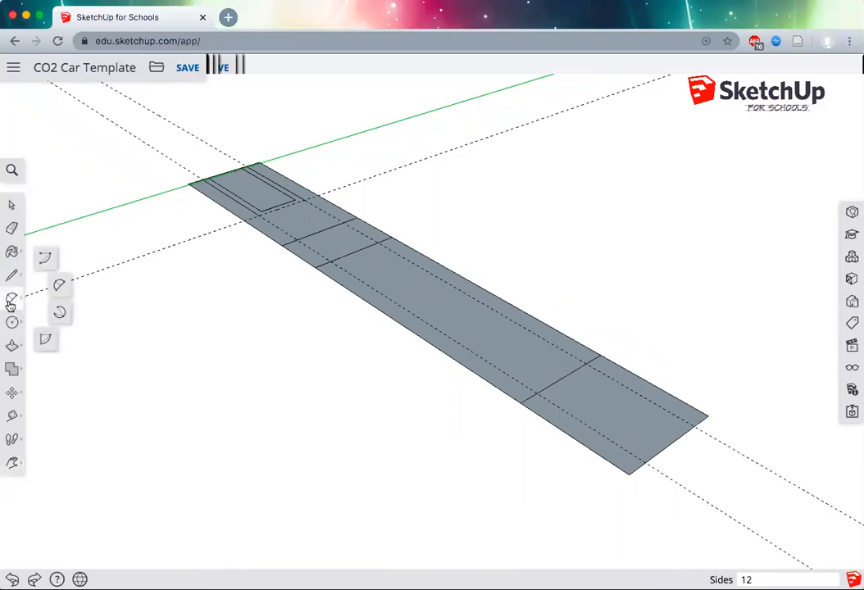
{"action": "left_click", "coordinate": [60, 286]}
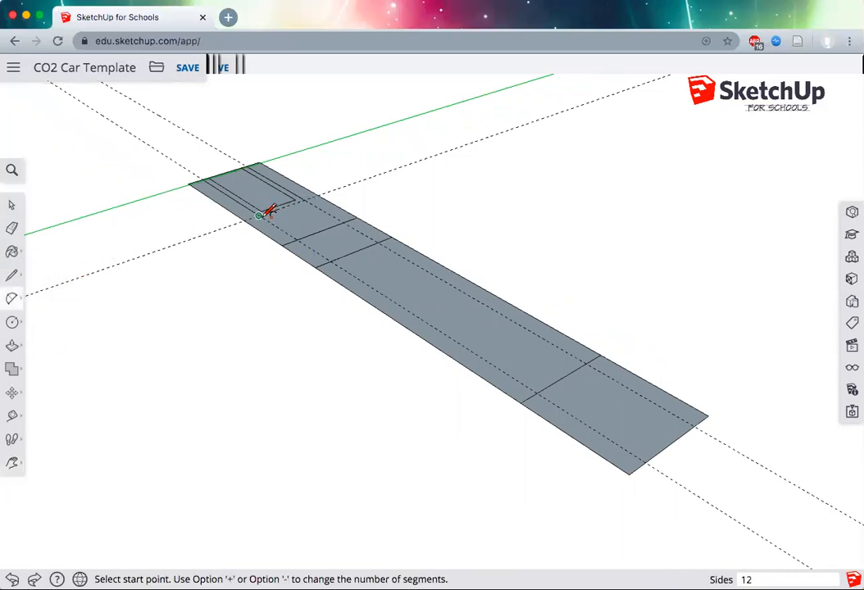
{"action": "left_click", "coordinate": [258, 216]}
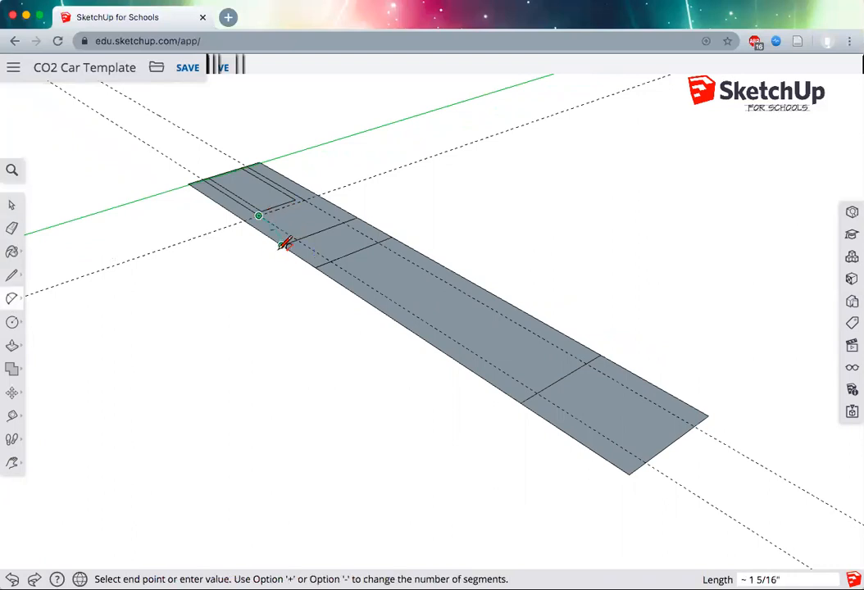
{"action": "left_click", "coordinate": [283, 244]}
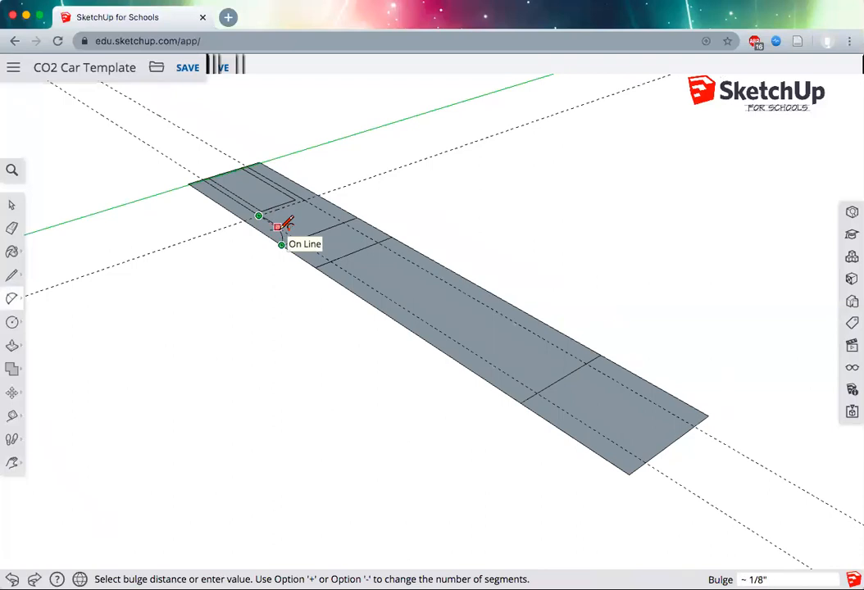
{"action": "left_click", "coordinate": [285, 222]}
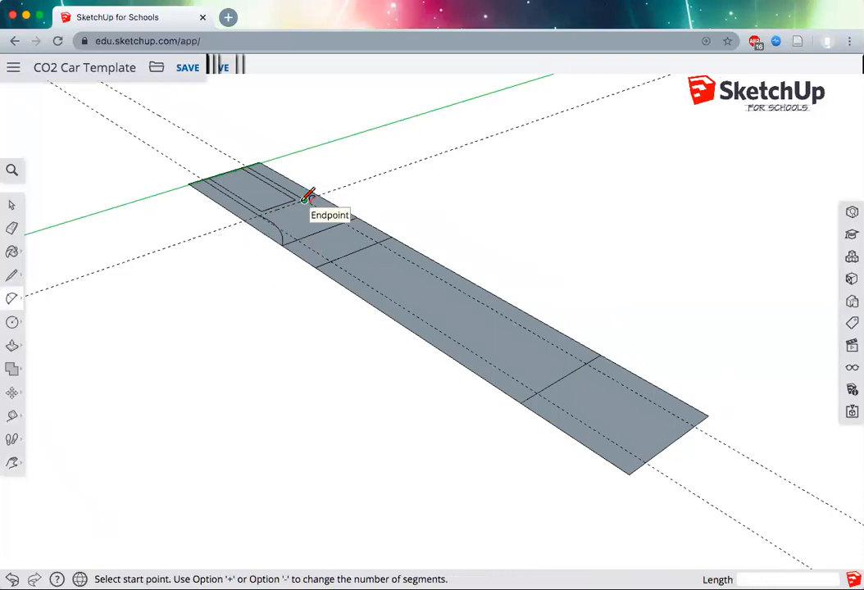
{"action": "left_click", "coordinate": [304, 199]}
{"action": "left_click", "coordinate": [357, 217]}
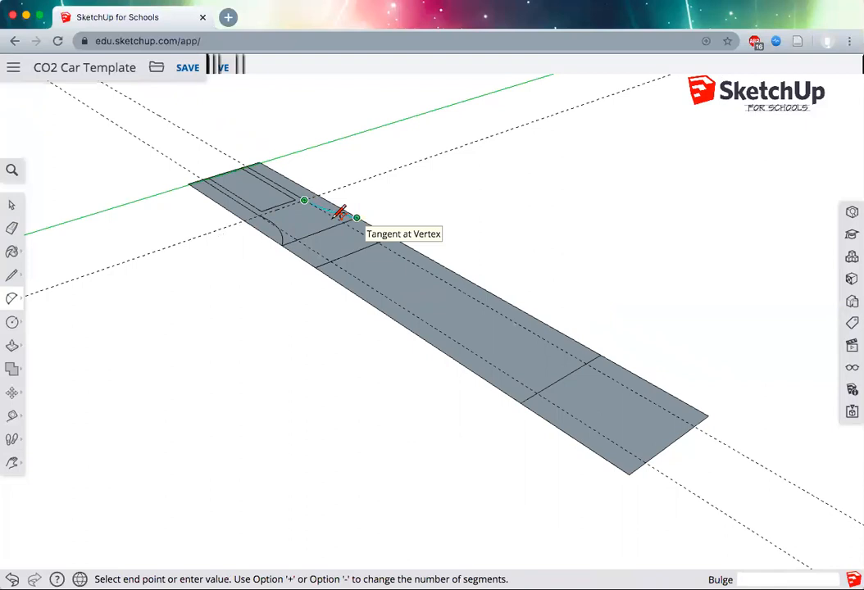
{"action": "left_click", "coordinate": [395, 297]}
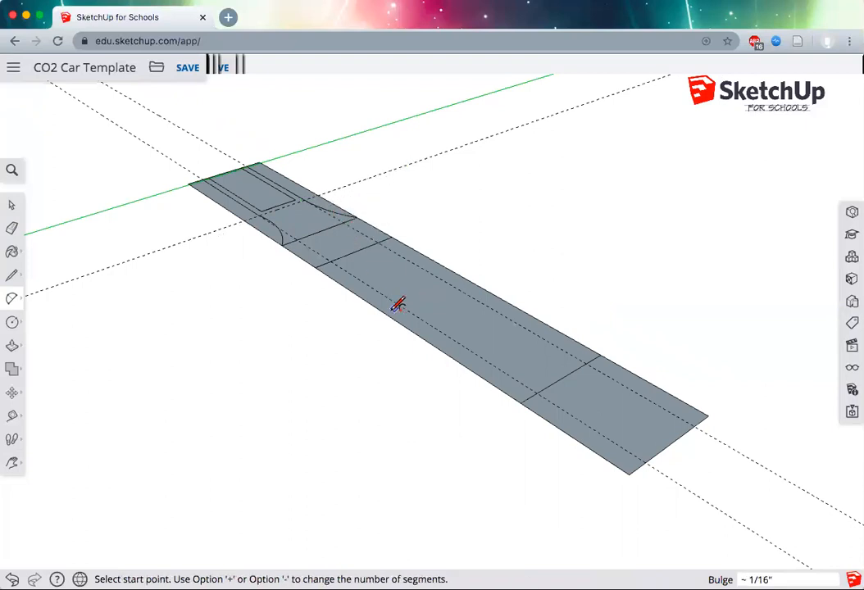
Draw inward-bulging arcs with a 5/16" bulge along both long sides, between the second and front section lines' outer ends.
{"action": "left_click", "coordinate": [315, 265]}
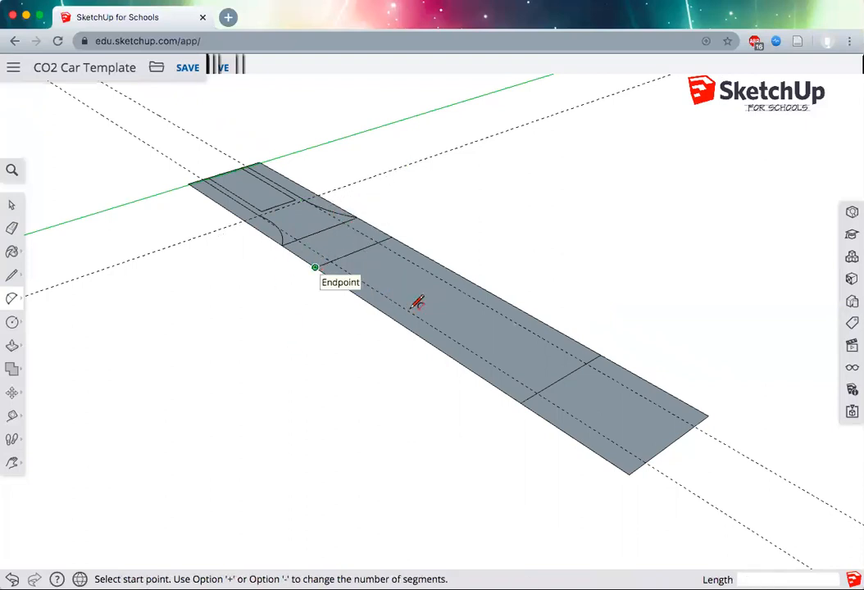
{"action": "left_click", "coordinate": [521, 401]}
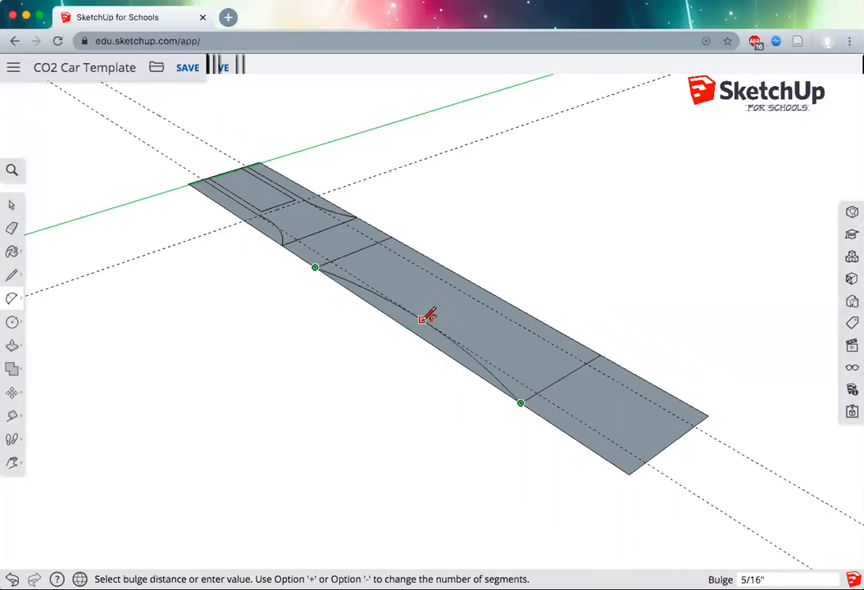
{"action": "left_click", "coordinate": [428, 306]}
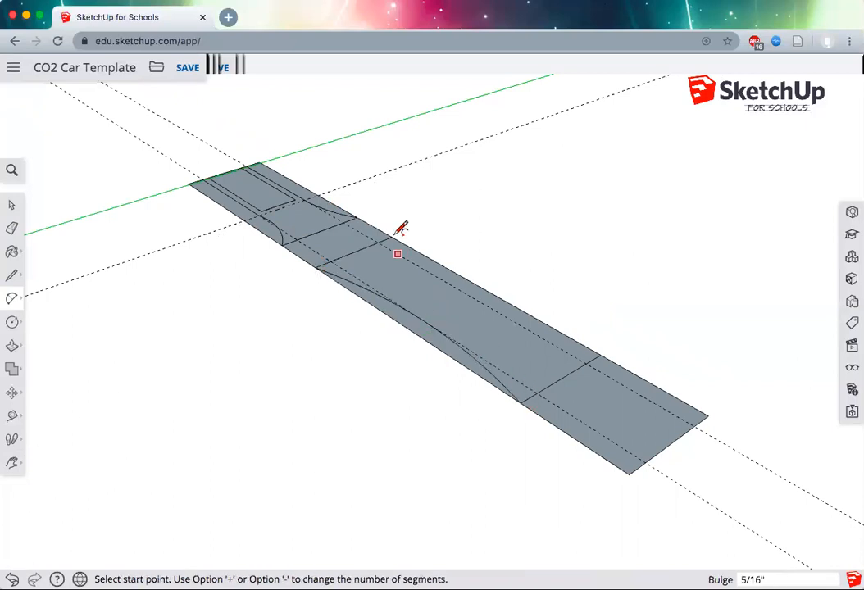
{"action": "left_click", "coordinate": [392, 237]}
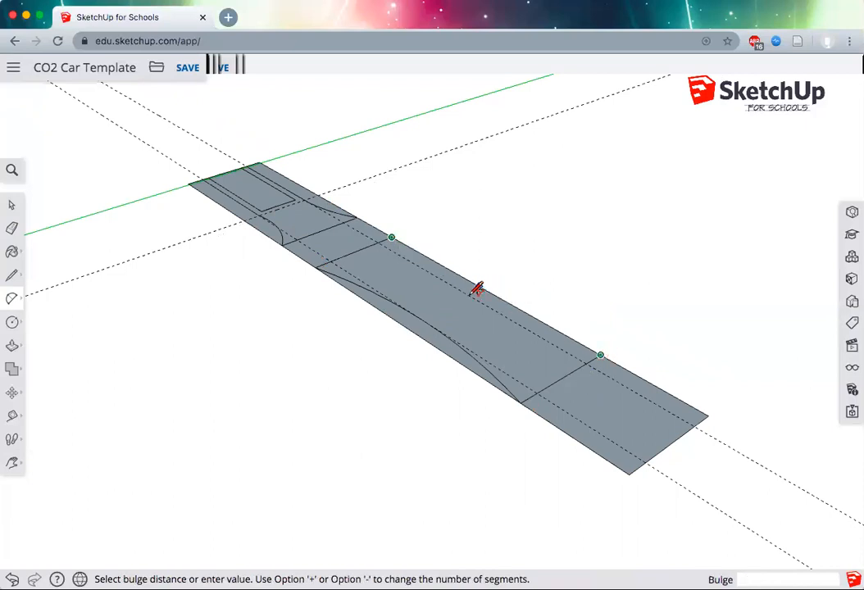
{"action": "left_click", "coordinate": [541, 400]}
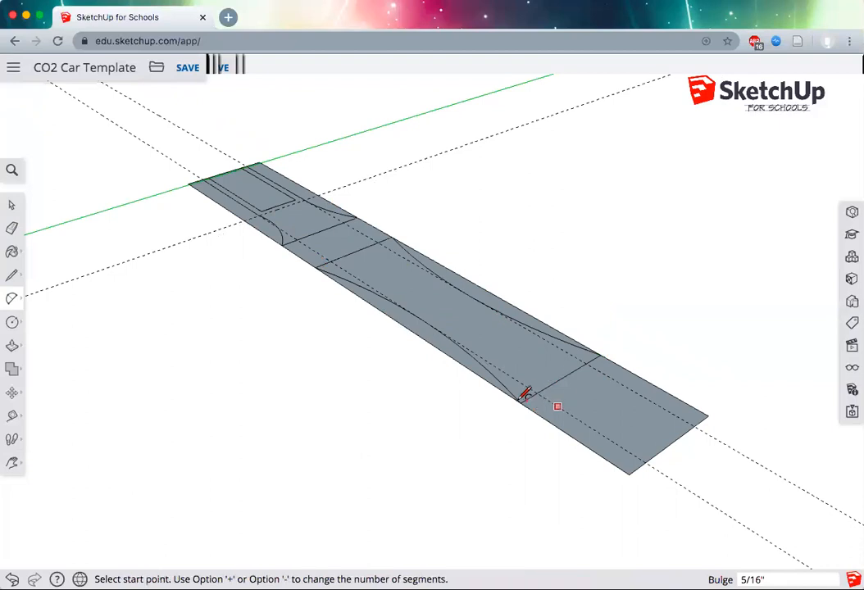
Draw two outward-bulging nose arcs from the front section line's ends to the front edge's midpoint, the second with a 1/8" bulge.
{"action": "left_click", "coordinate": [662, 442]}
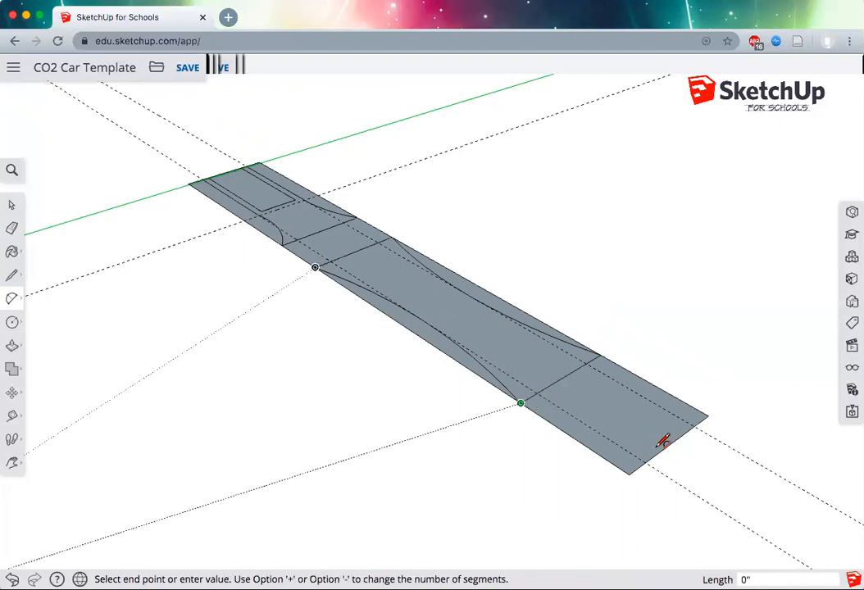
{"action": "left_click", "coordinate": [671, 444]}
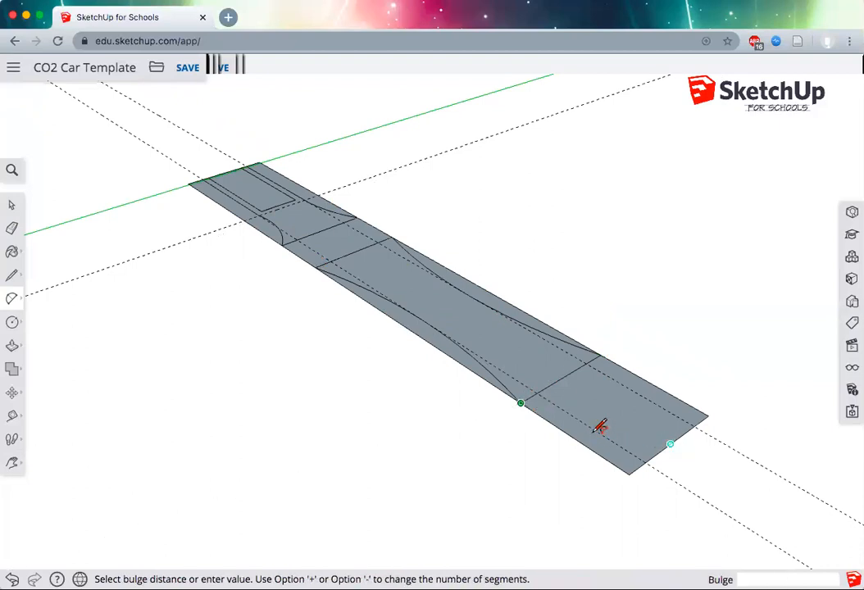
{"action": "left_click", "coordinate": [597, 428]}
{"action": "left_click", "coordinate": [603, 353]}
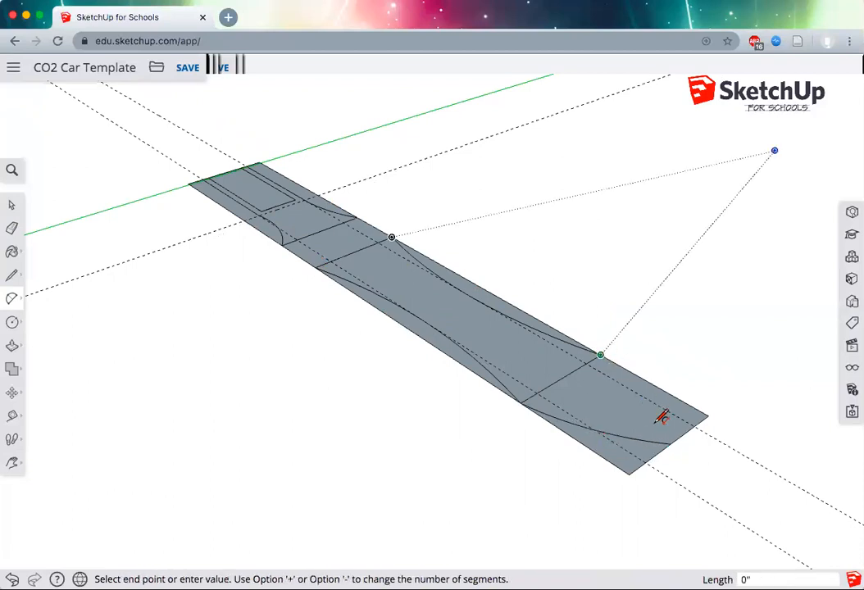
{"action": "left_click", "coordinate": [671, 443]}
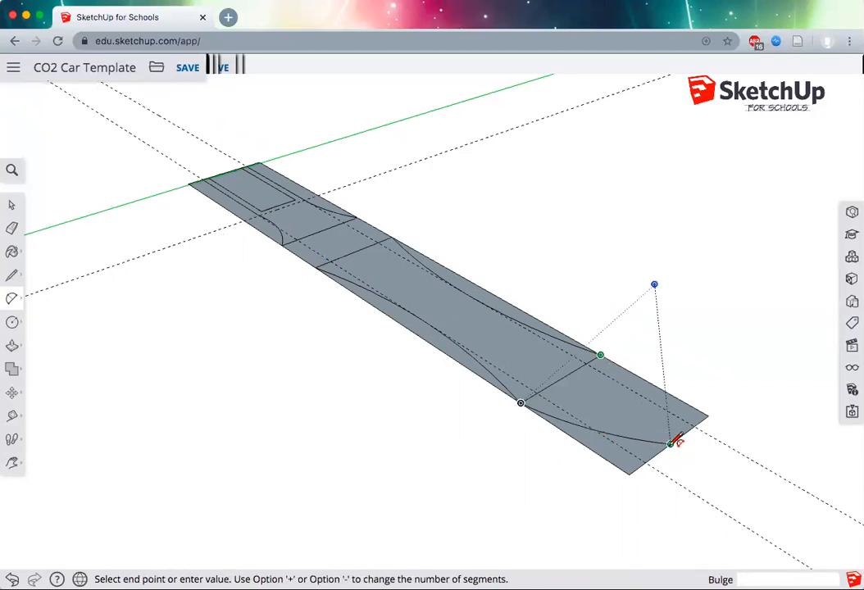
{"action": "left_click", "coordinate": [655, 405]}
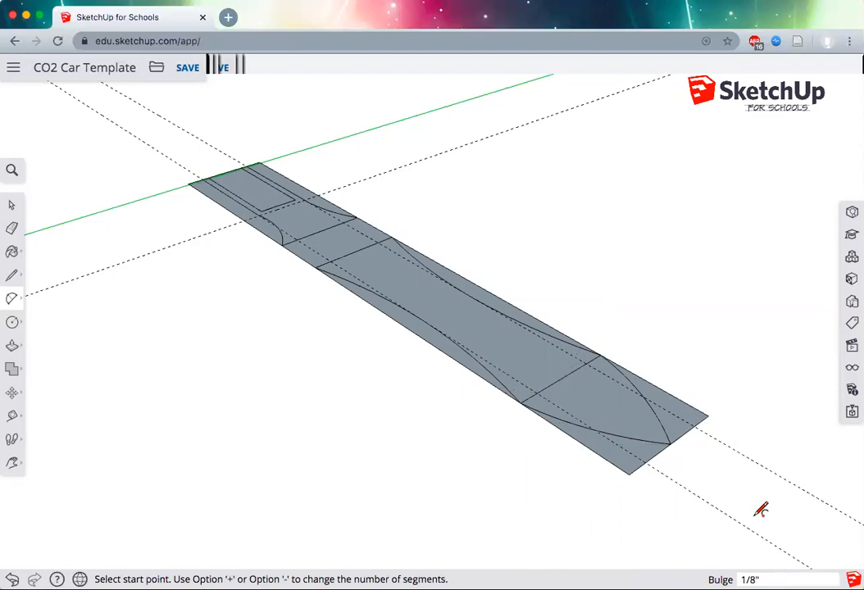
Erase the template edges outside the nose arcs and outside one long side arc, along with one lengthwise guide.
{"action": "scroll", "coordinate": [760, 509], "scroll_direction": "down", "scroll_amount": 2}
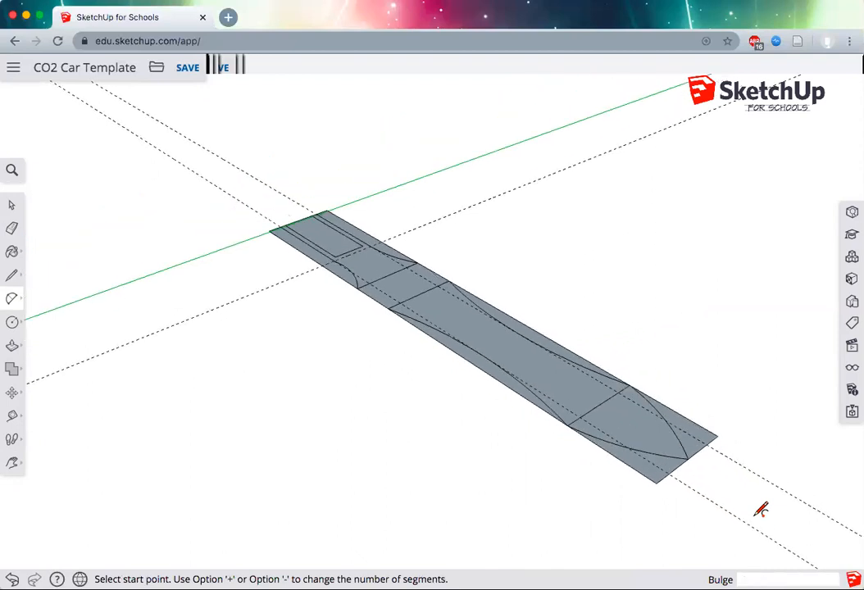
{"action": "key", "text": "e"}
{"action": "left_click", "coordinate": [579, 355]}
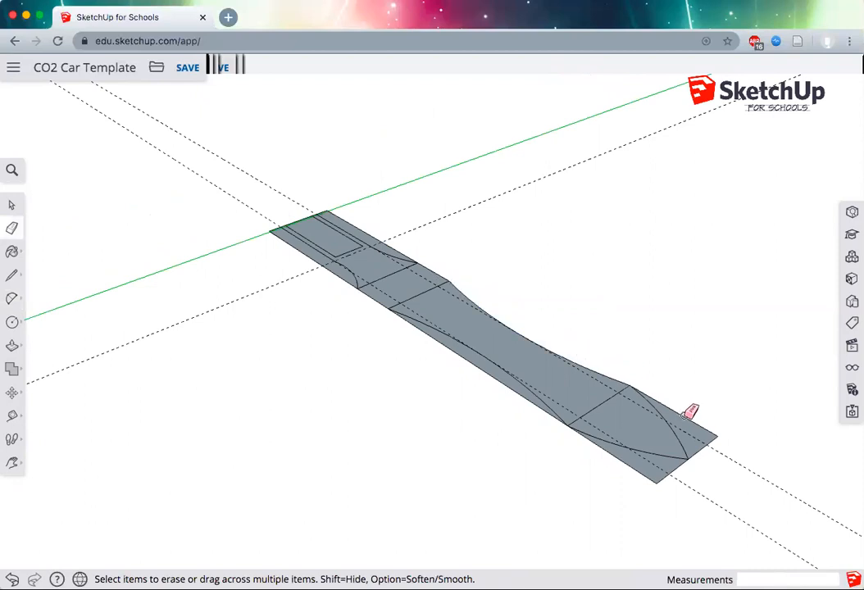
{"action": "left_click", "coordinate": [701, 443]}
{"action": "left_click", "coordinate": [704, 444]}
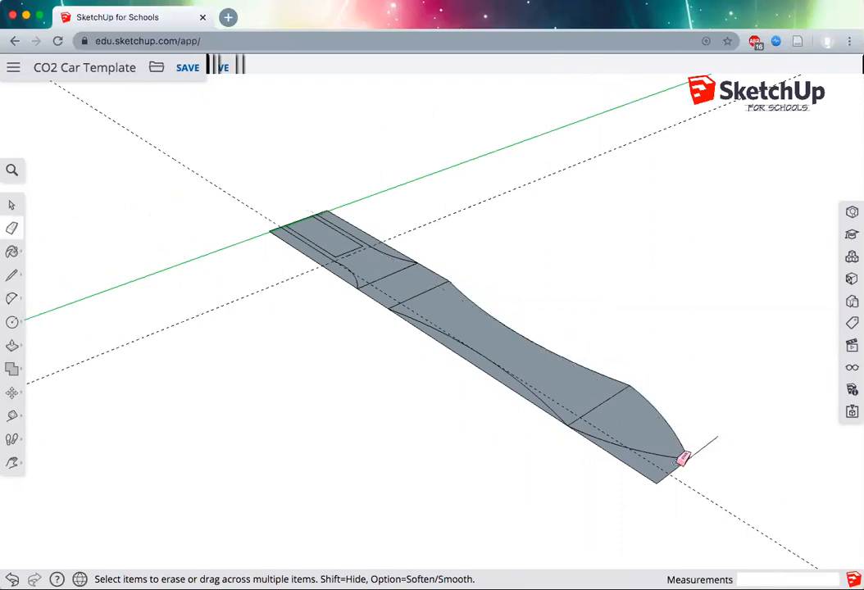
{"action": "left_click", "coordinate": [675, 470]}
{"action": "left_click", "coordinate": [701, 450]}
{"action": "left_click_drag", "start_coordinate": [634, 464], "coordinate": [661, 464]}
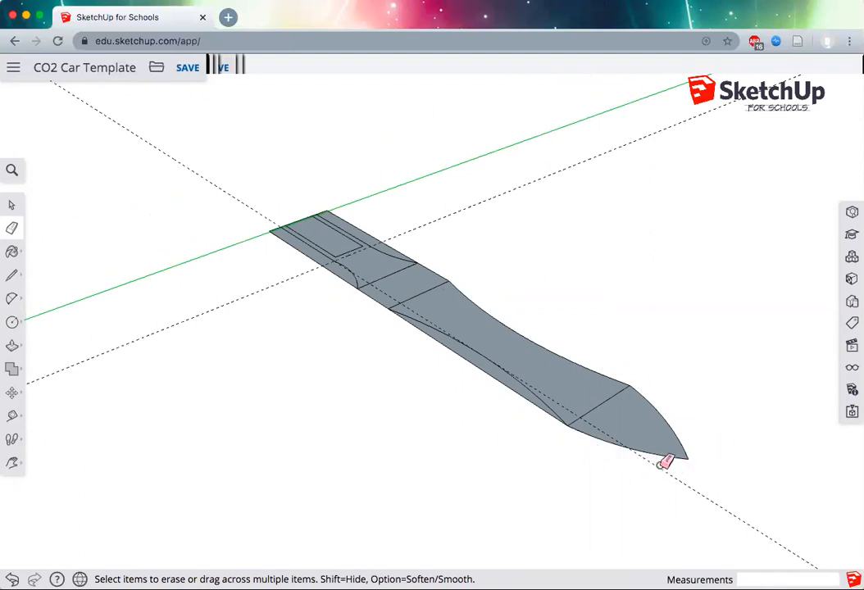
Erase the remaining lengthwise guide, the template edge outside the other long side arc, and the front and second section lines.
{"action": "left_click", "coordinate": [658, 468]}
{"action": "left_click", "coordinate": [531, 397]}
{"action": "left_click", "coordinate": [596, 406]}
{"action": "left_click", "coordinate": [414, 295]}
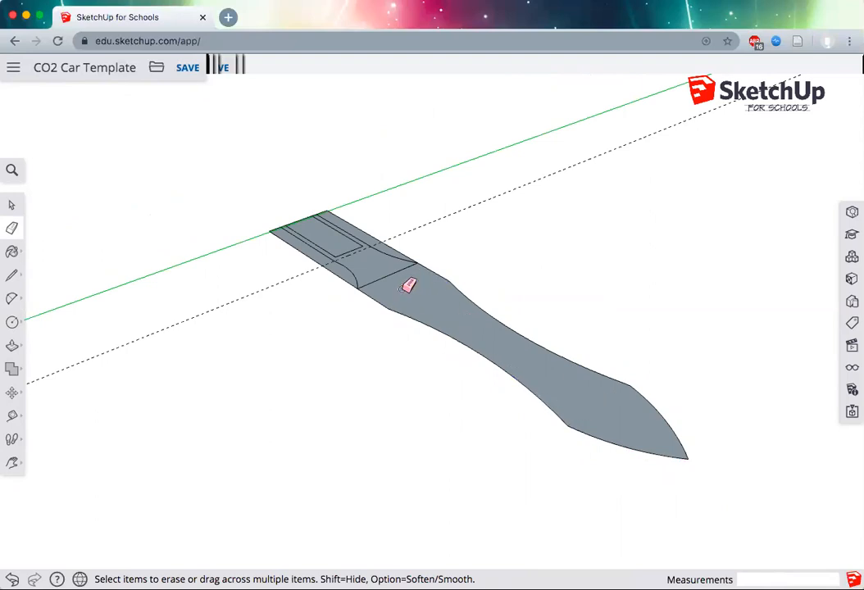
Erase the rear section line, the template edges outside the rear arcs and the back edge's stub ends, undoing the accidental cartridge-side erasure.
{"action": "left_click", "coordinate": [334, 276]}
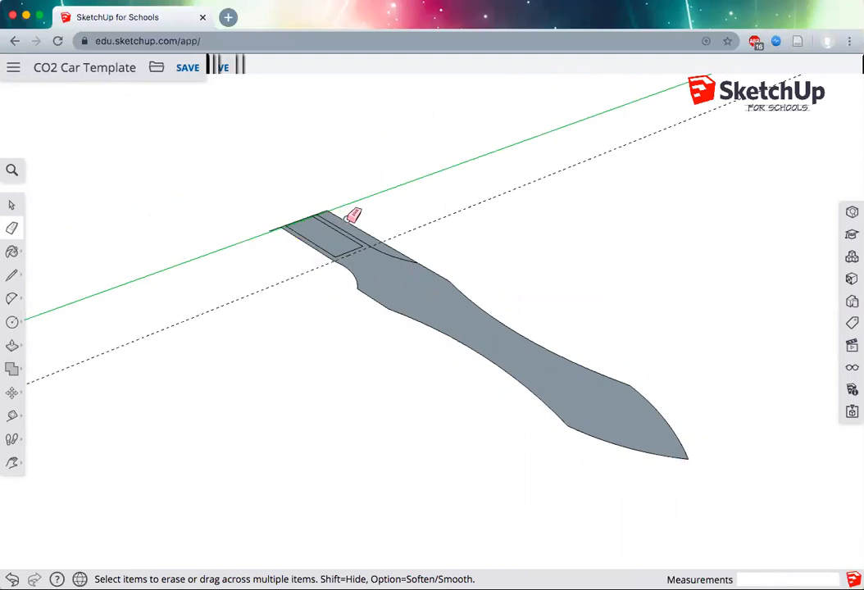
{"action": "left_click", "coordinate": [391, 245]}
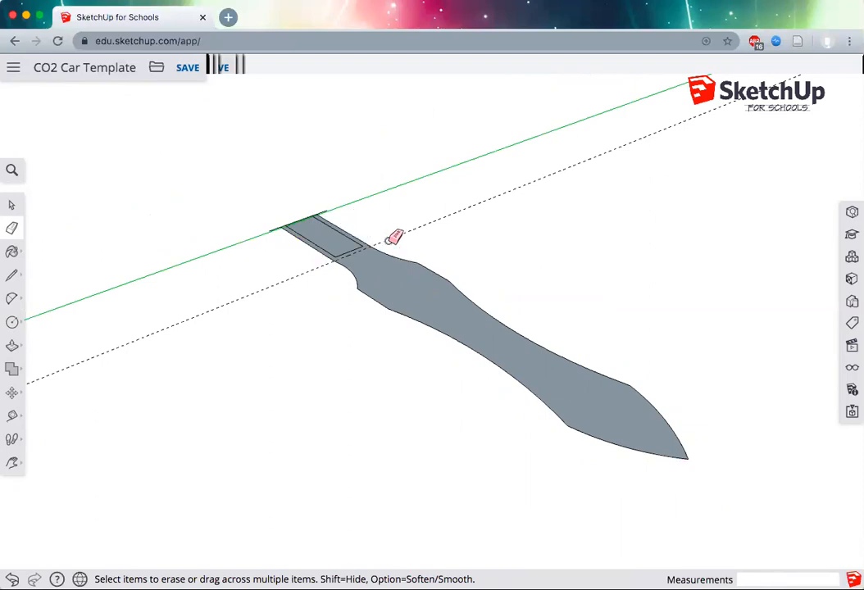
{"action": "left_click", "coordinate": [319, 215]}
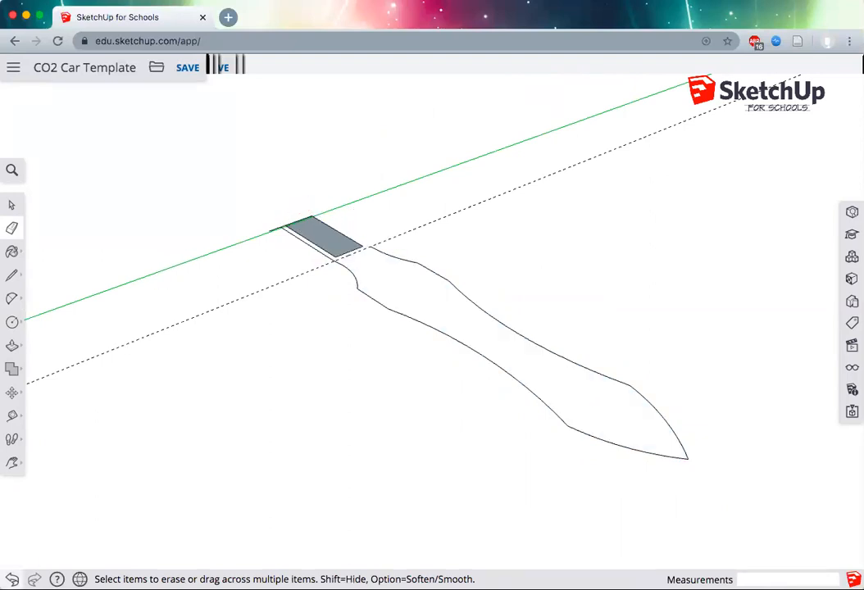
{"action": "key", "text": "super+z"}
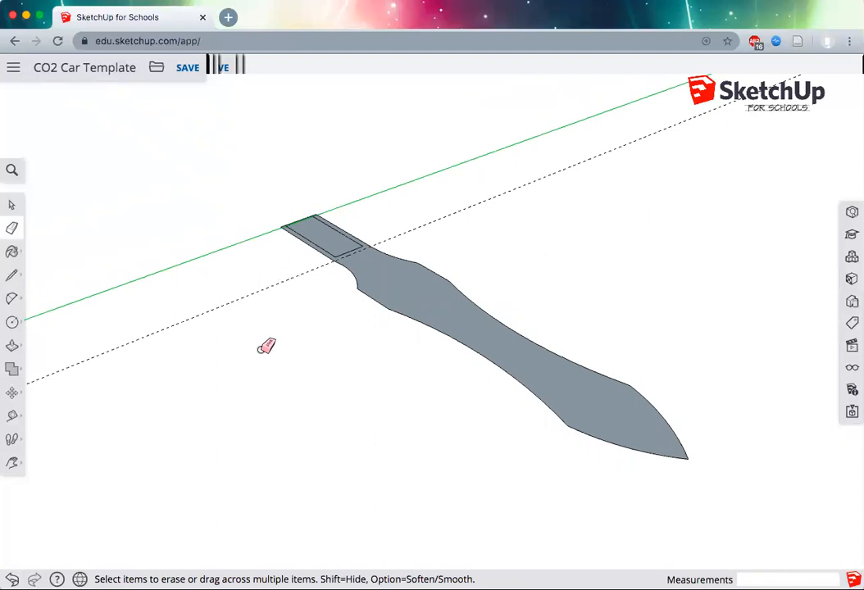
Save the car model with its side and top profiles and reload the page.
{"action": "scroll", "coordinate": [266, 347], "scroll_direction": "down", "scroll_amount": 5}
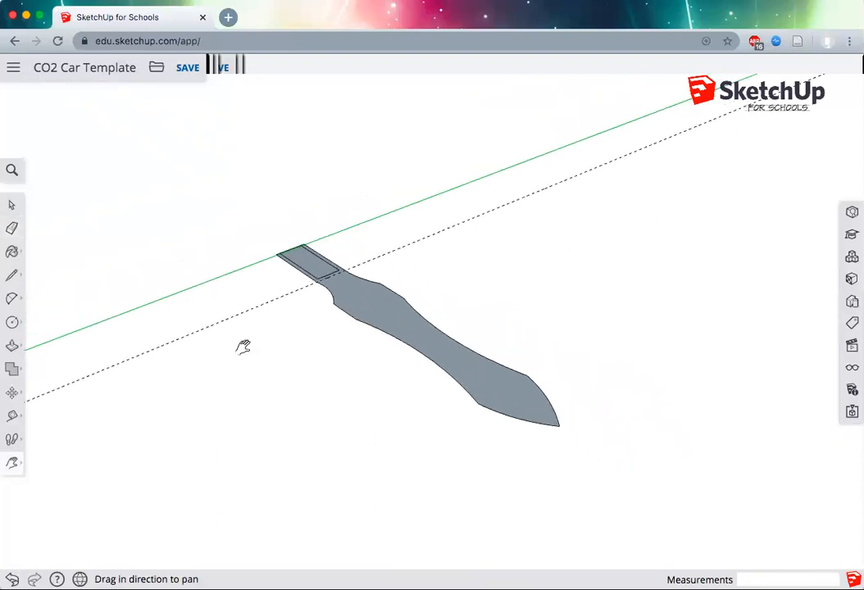
{"action": "left_click_drag", "start_coordinate": [335, 256], "coordinate": [493, 260]}
{"action": "key", "text": "o"}
{"action": "key", "text": "h"}
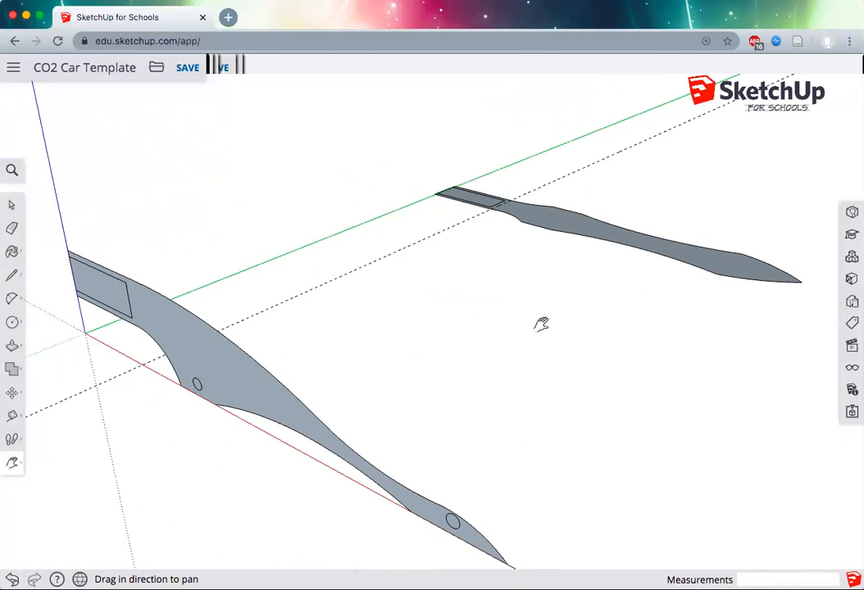
{"action": "left_click", "coordinate": [192, 74]}
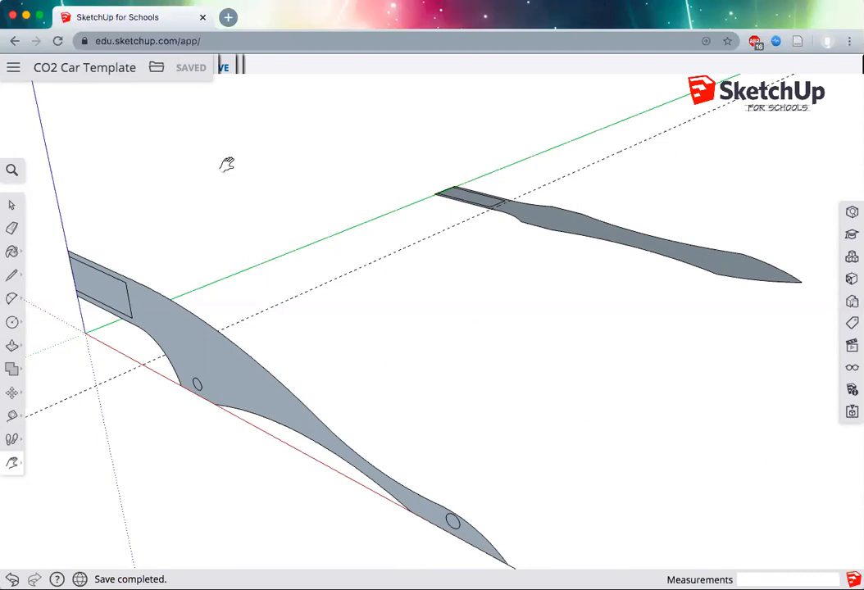
{"action": "key", "text": "super+r"}
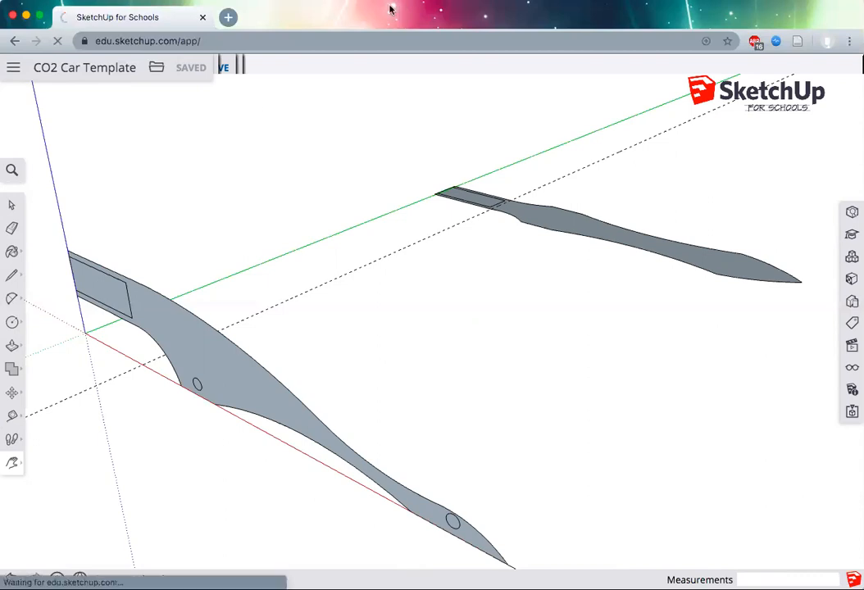